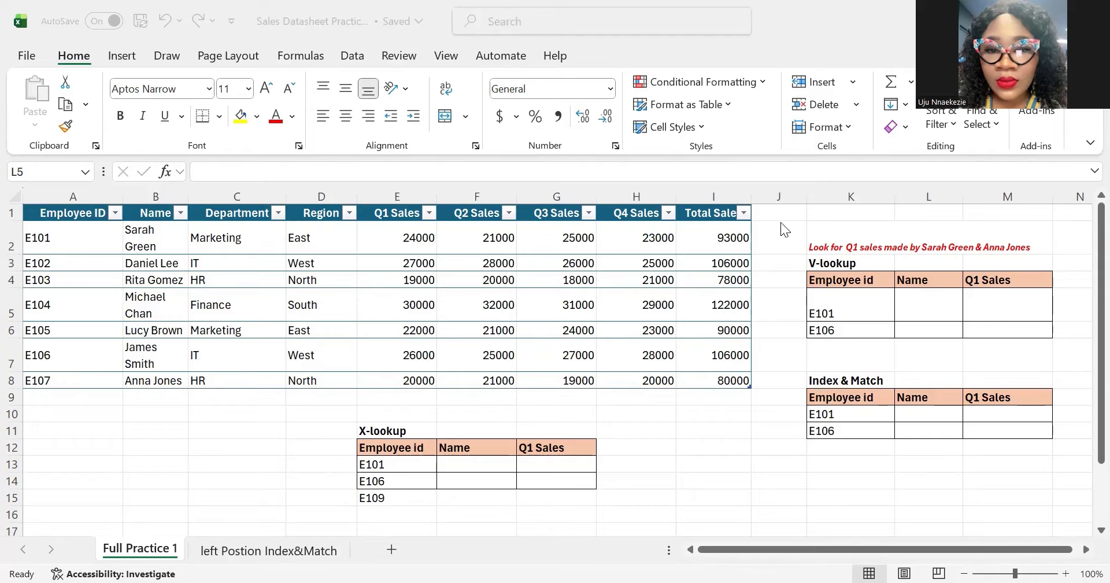
# Start a VLOOKUP formula in L5 of the V-lookup table with employee id cell K5 as the lookup value
pyautogui.click(919, 306)
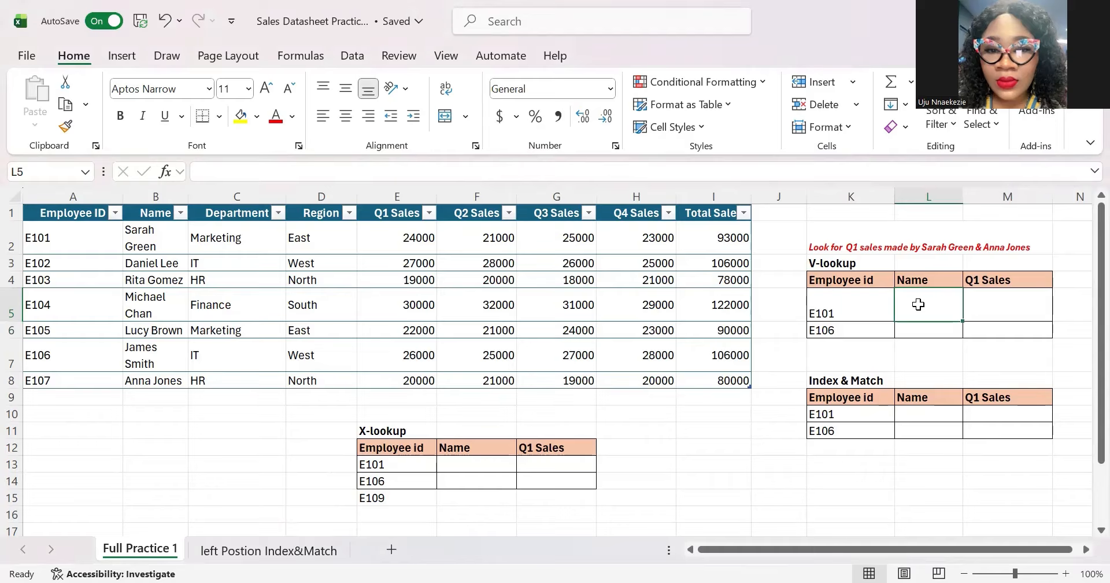
pyautogui.click(1004, 301)
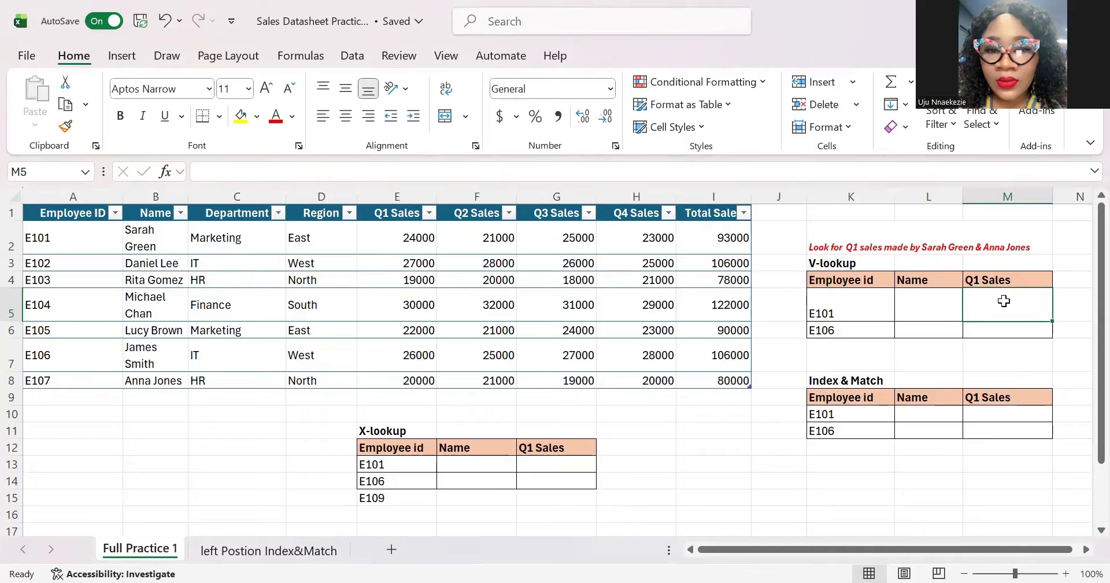
pyautogui.click(942, 309)
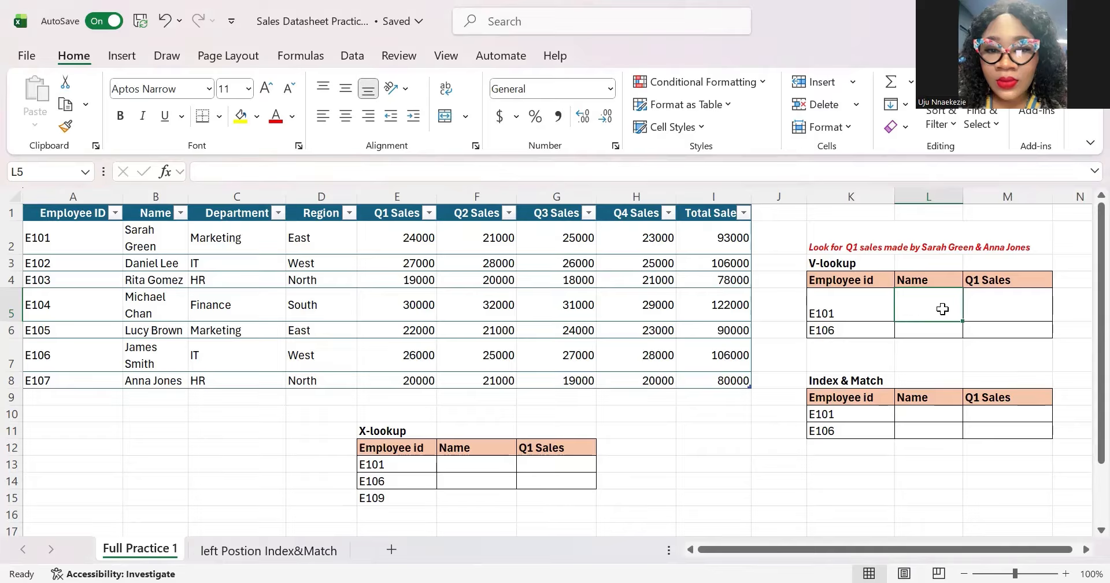
pyautogui.write('=')
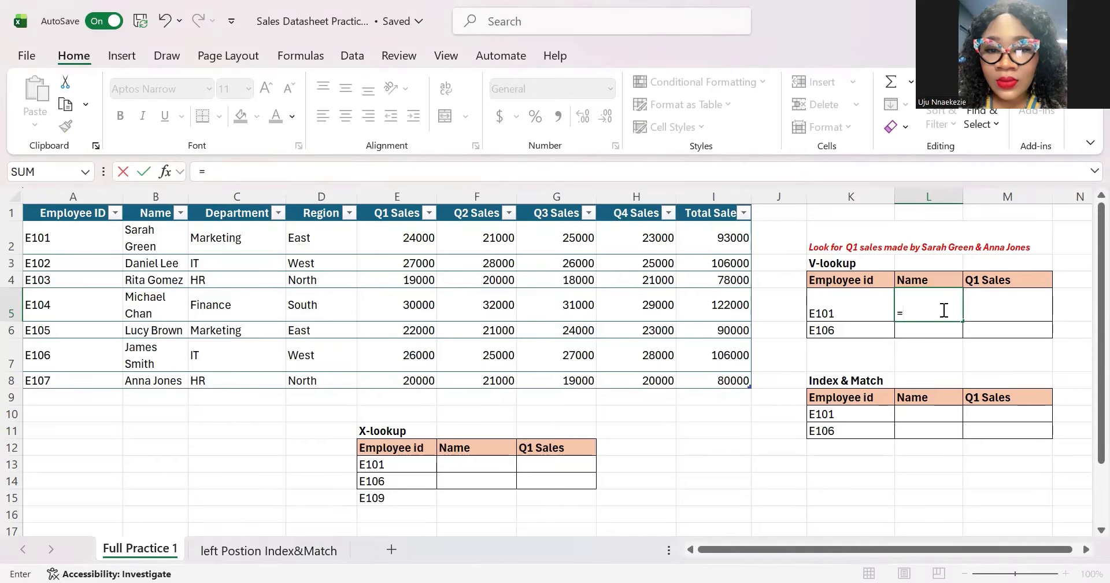
pyautogui.write('v')
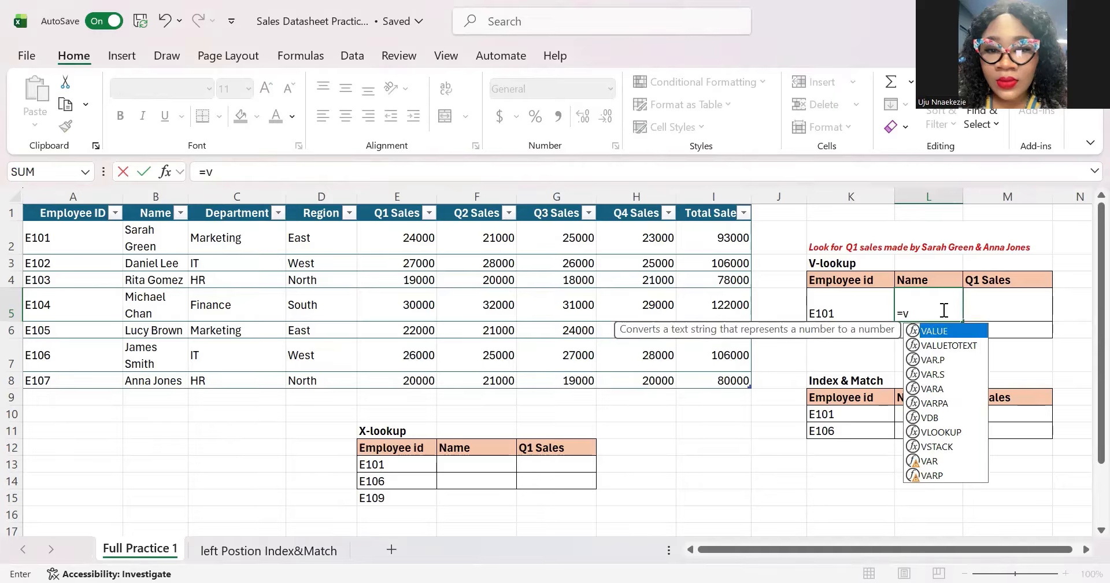
pyautogui.write('lookup')
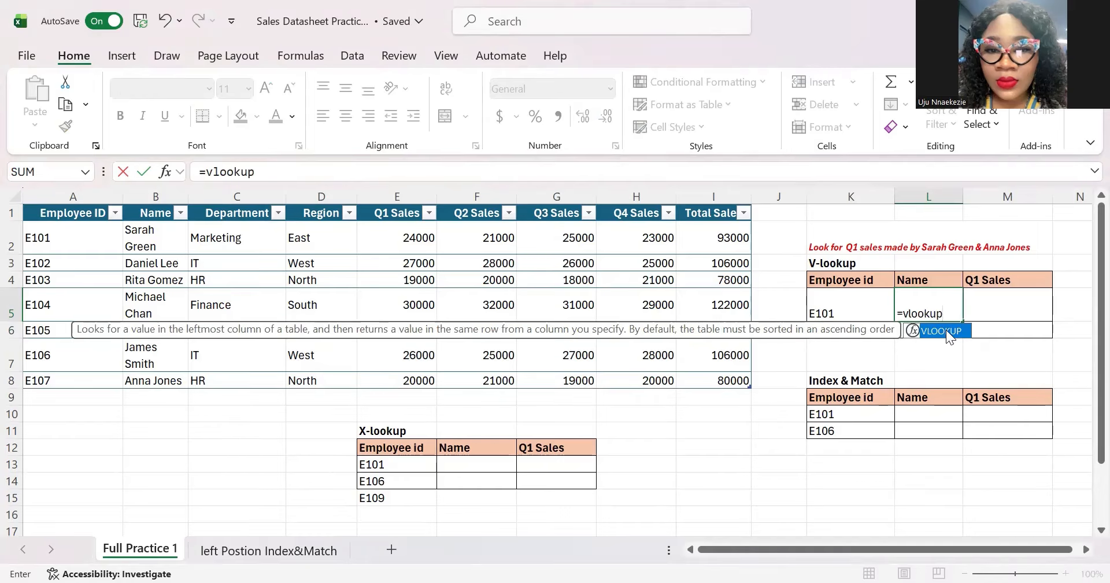
pyautogui.doubleClick(946, 330)
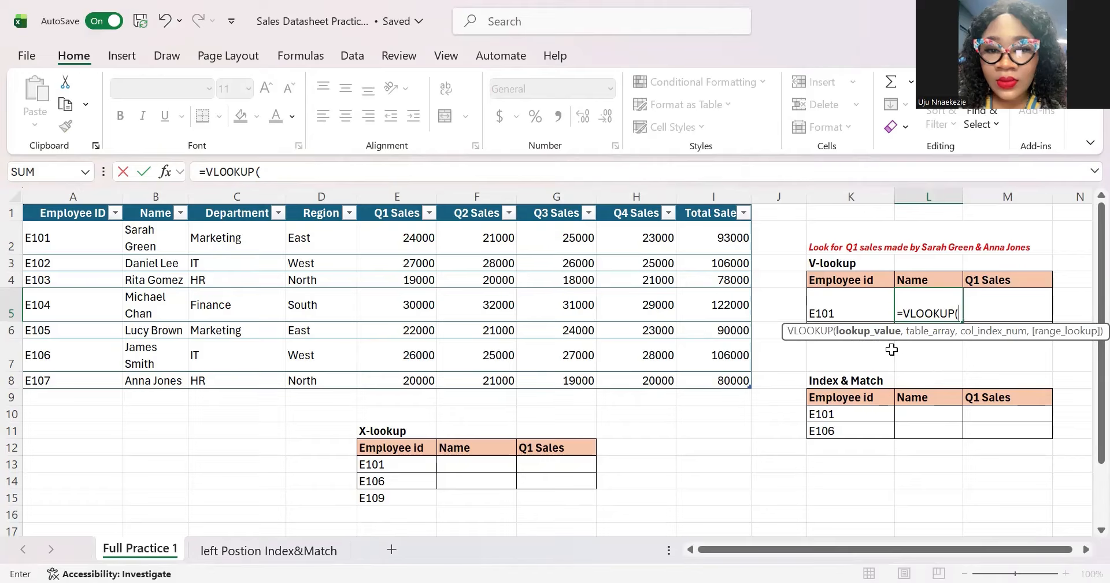
pyautogui.click(852, 299)
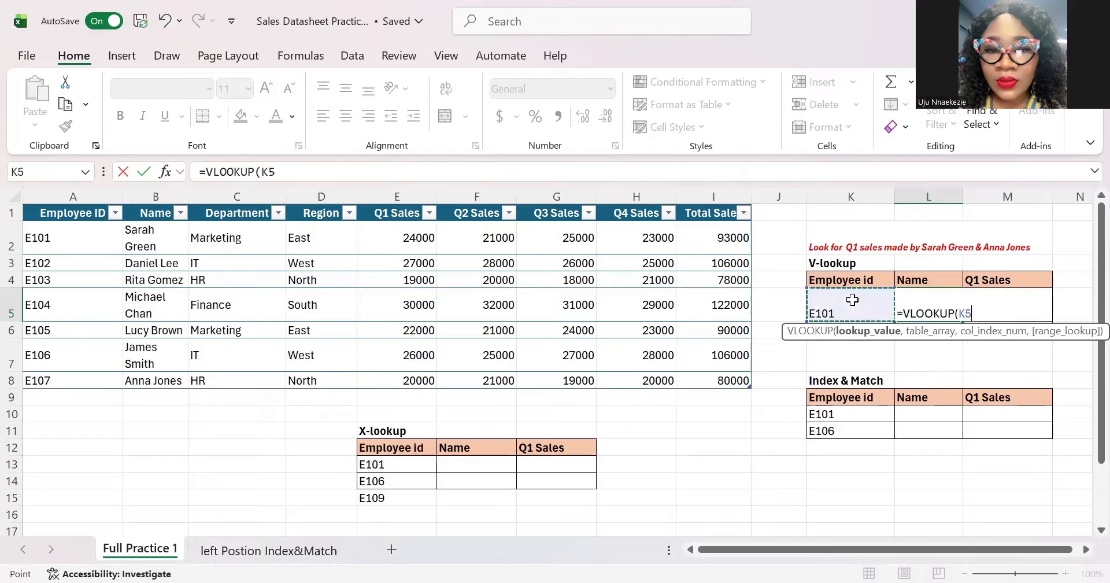
pyautogui.write(',')
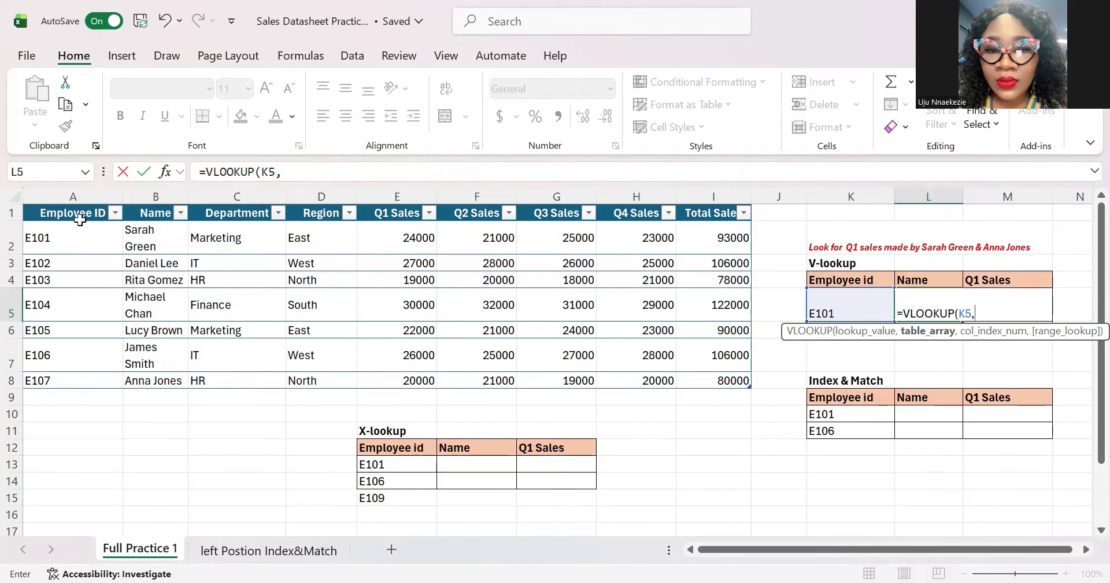
# Complete the L5 formula with the whole employee table including headers, column index 2 and an exact match
pyautogui.click(64, 214)
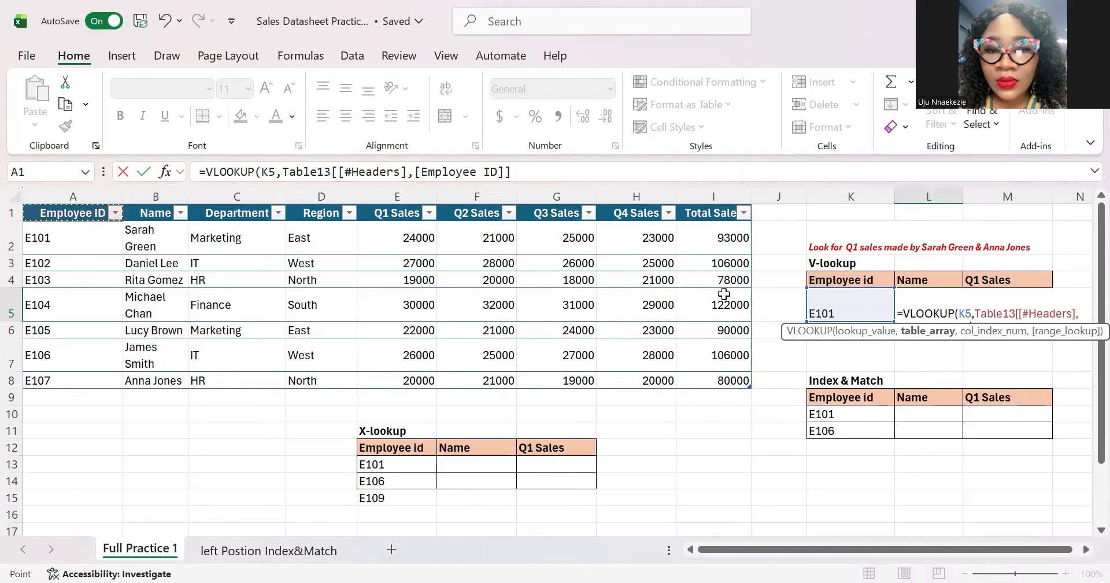
pyautogui.keyDown('shift'); pyautogui.click(733, 364); pyautogui.keyUp('shift')
pyautogui.moveTo(735, 368); pyautogui.dragTo(735, 376)
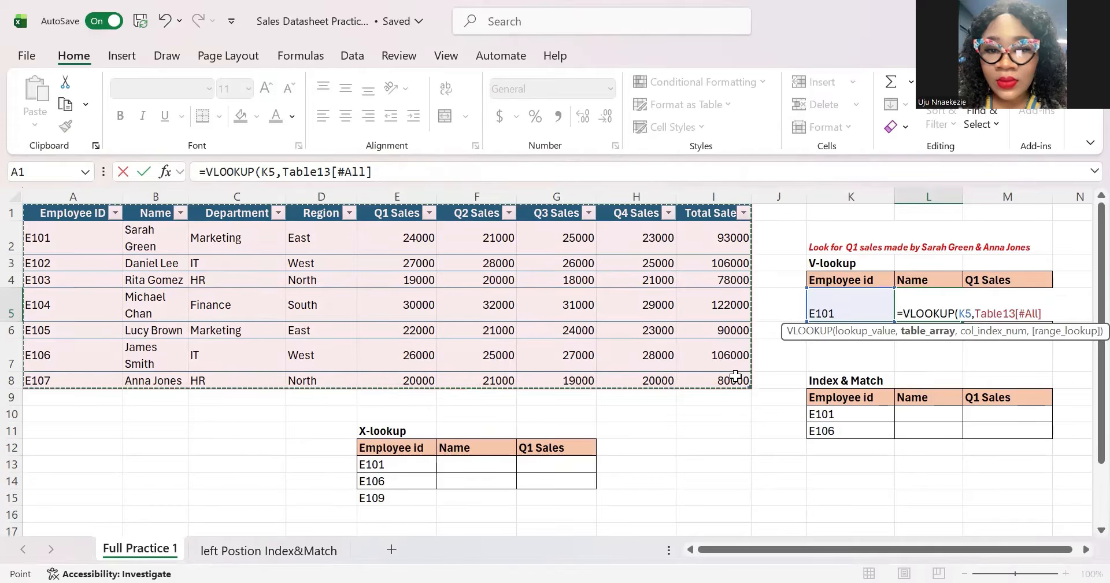
pyautogui.write(',')
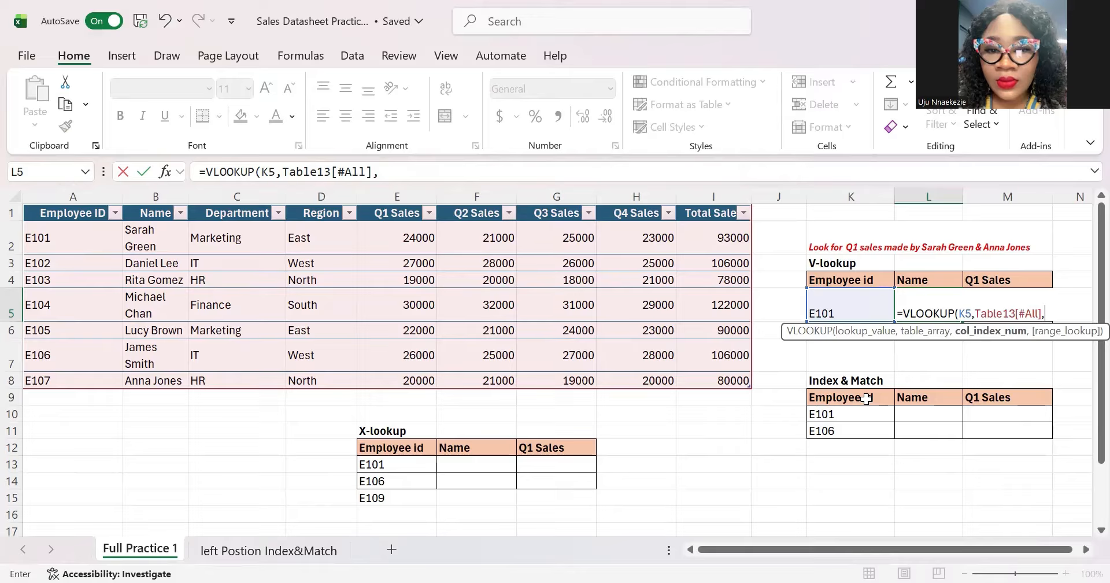
pyautogui.write('2,')
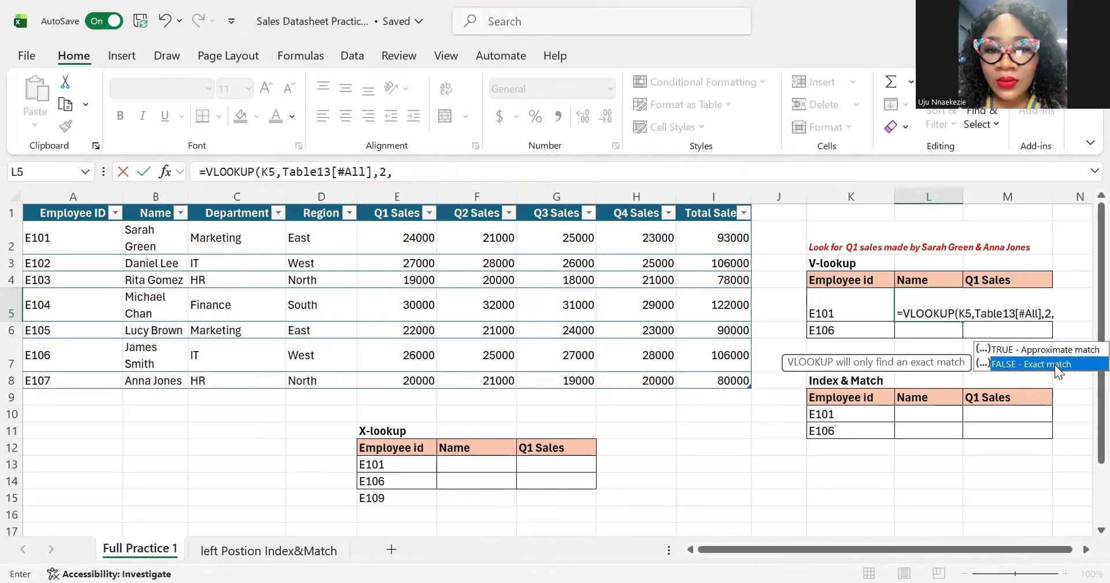
pyautogui.doubleClick(1054, 364)
pyautogui.press('Return')
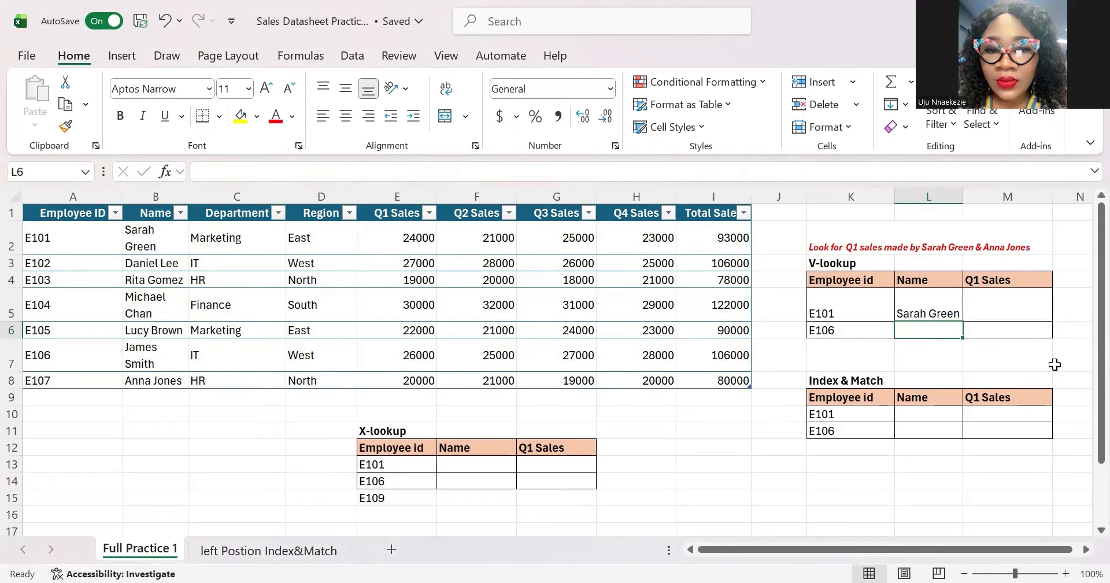
# Copy the Name formula from L5 down to L6 and reselect L5 to review the formula
pyautogui.click(954, 308)
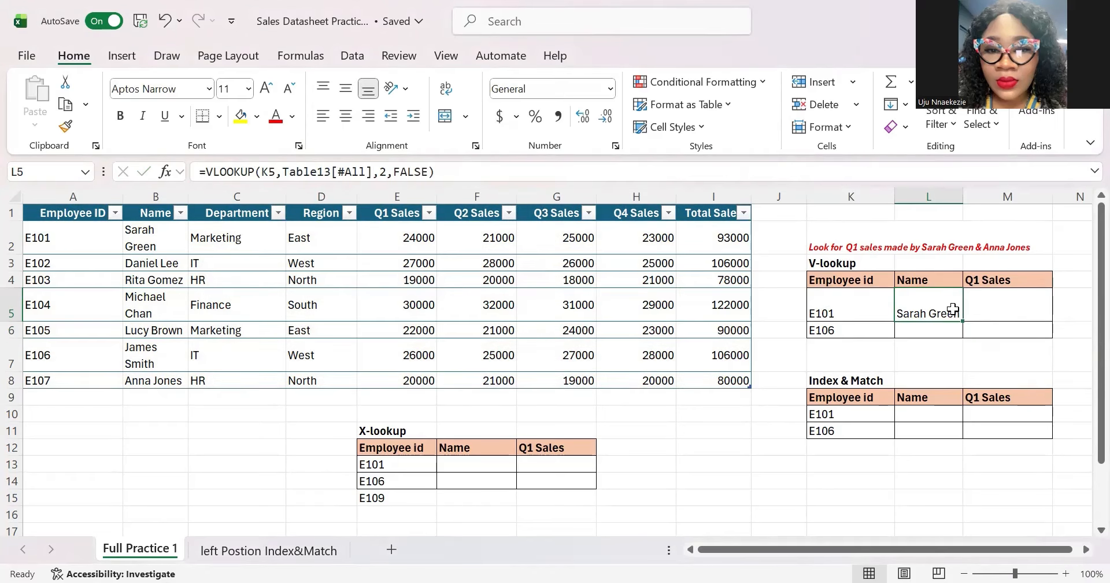
pyautogui.moveTo(964, 323); pyautogui.dragTo(964, 322)
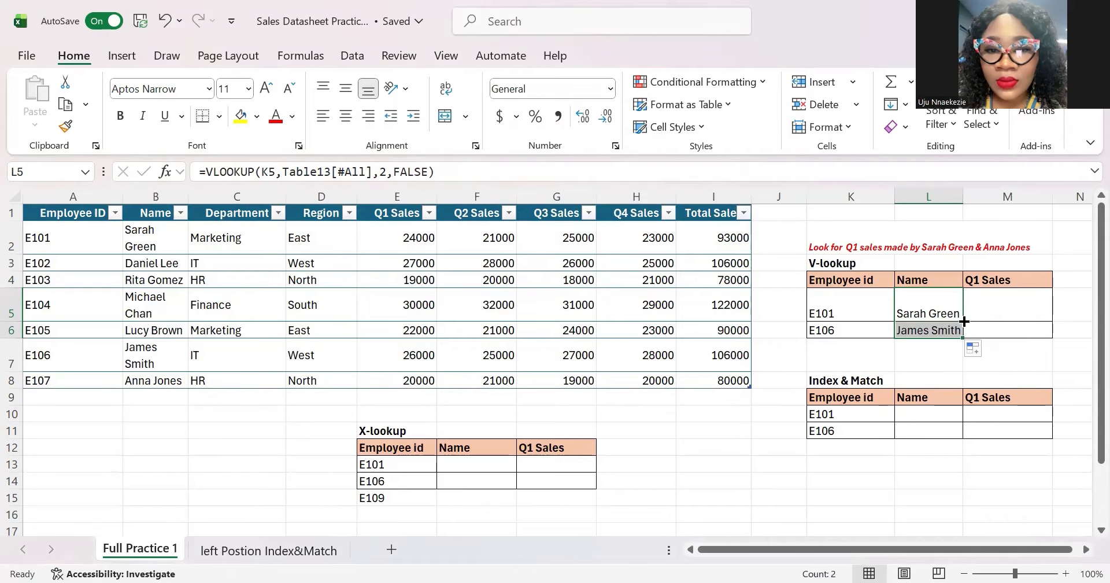
pyautogui.click(994, 304)
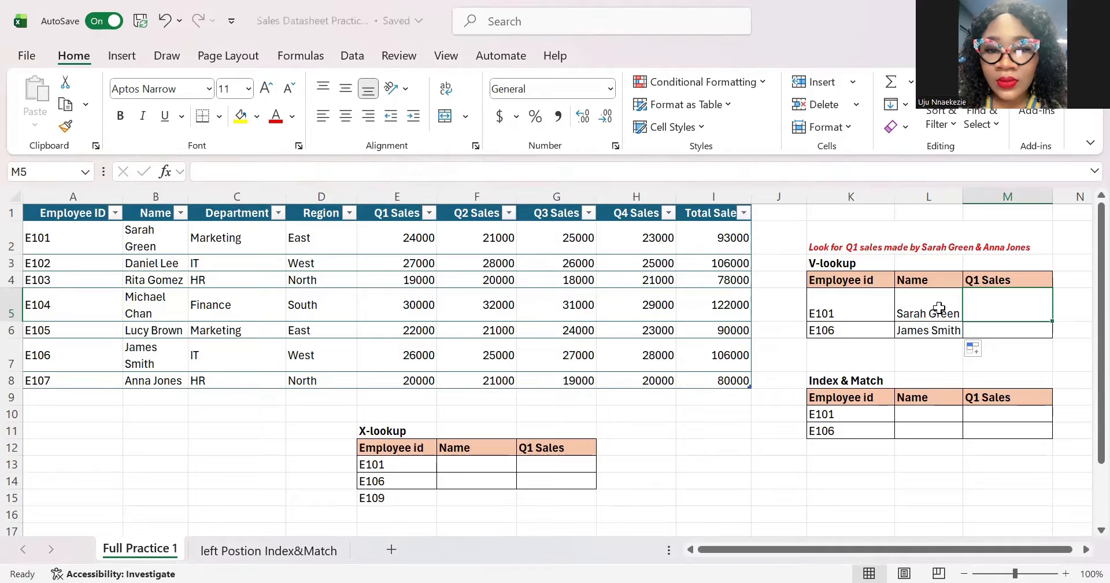
pyautogui.click(938, 308)
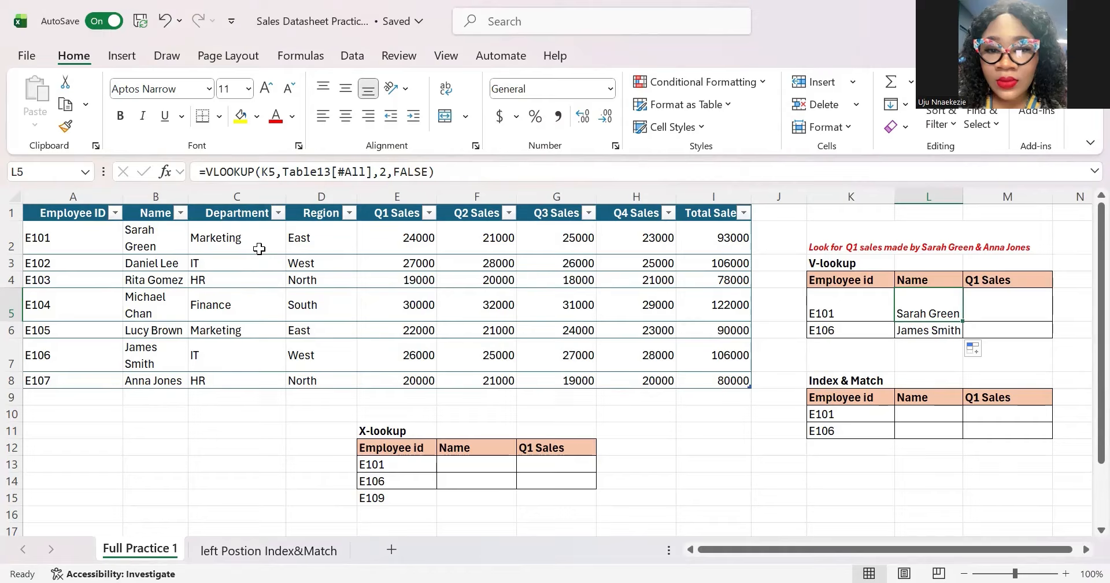
# Start a VLOOKUP formula in M5 with K5 as the lookup value and the whole employee table including headers as the table array
pyautogui.click(1008, 317)
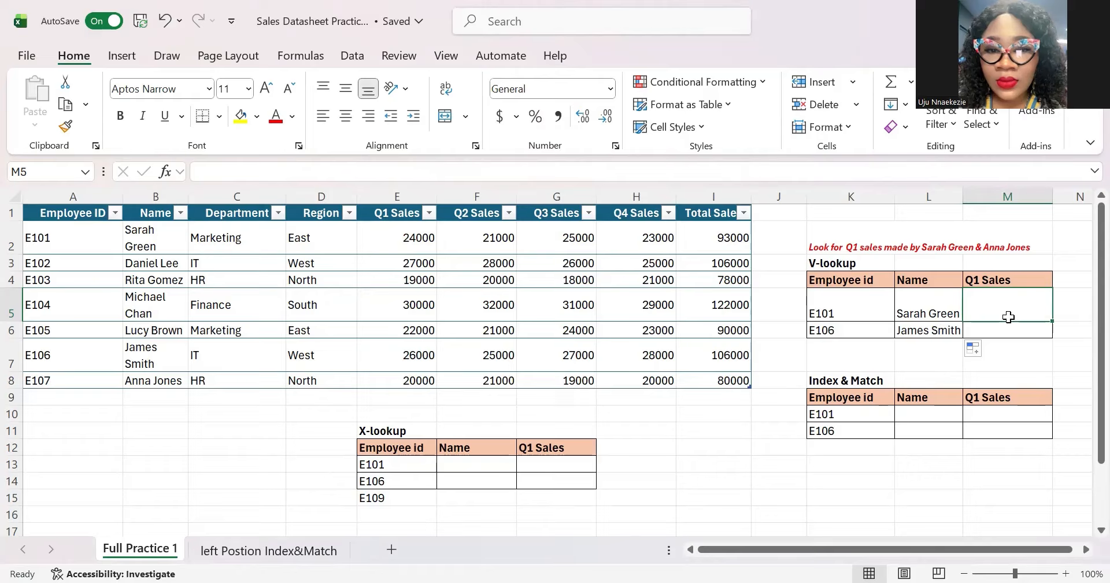
pyautogui.write('=')
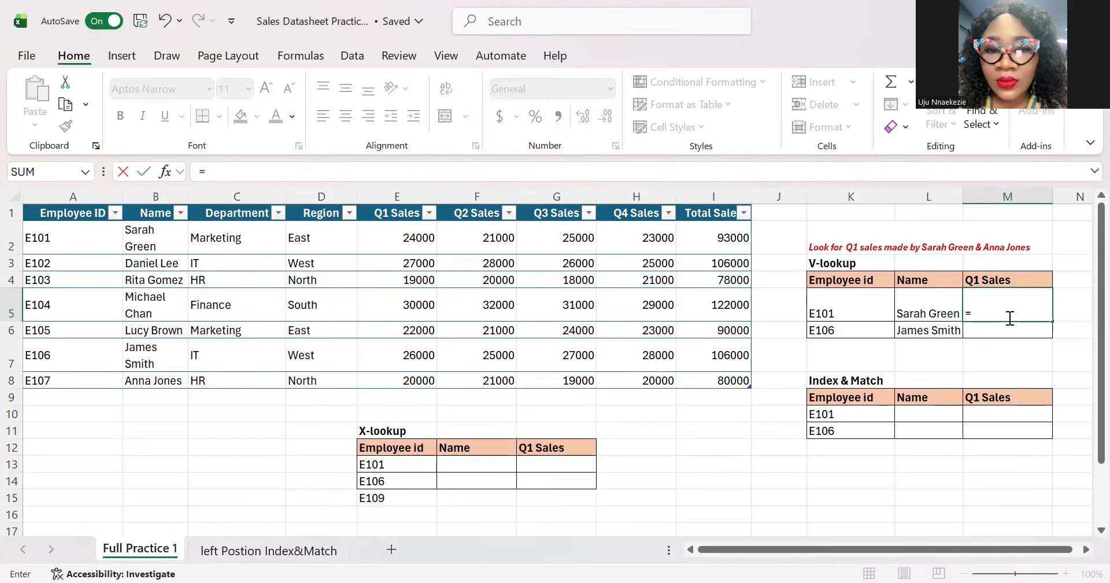
pyautogui.write('vlookup')
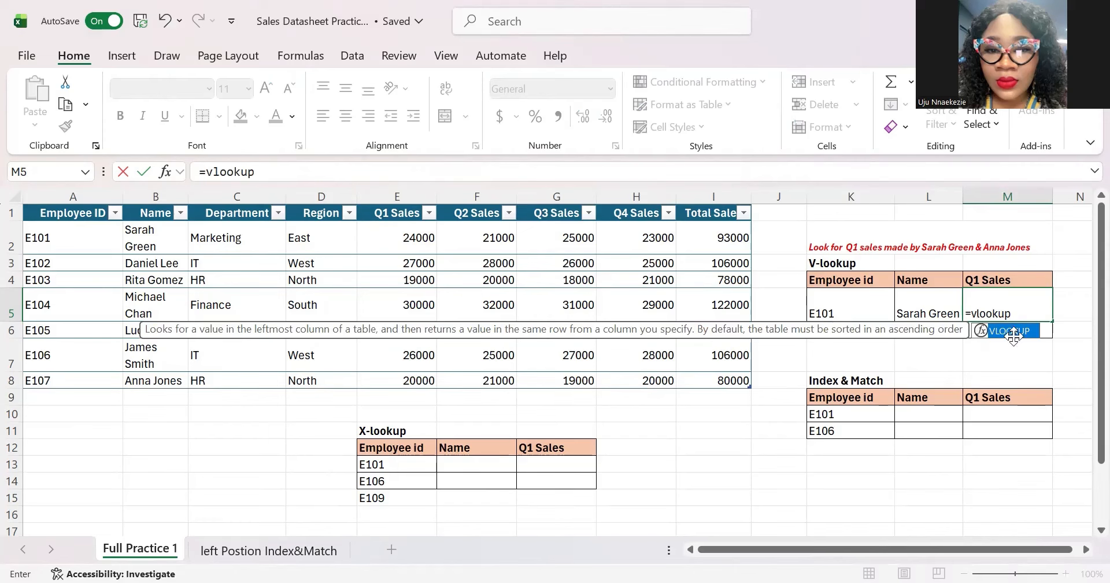
pyautogui.doubleClick(1014, 331)
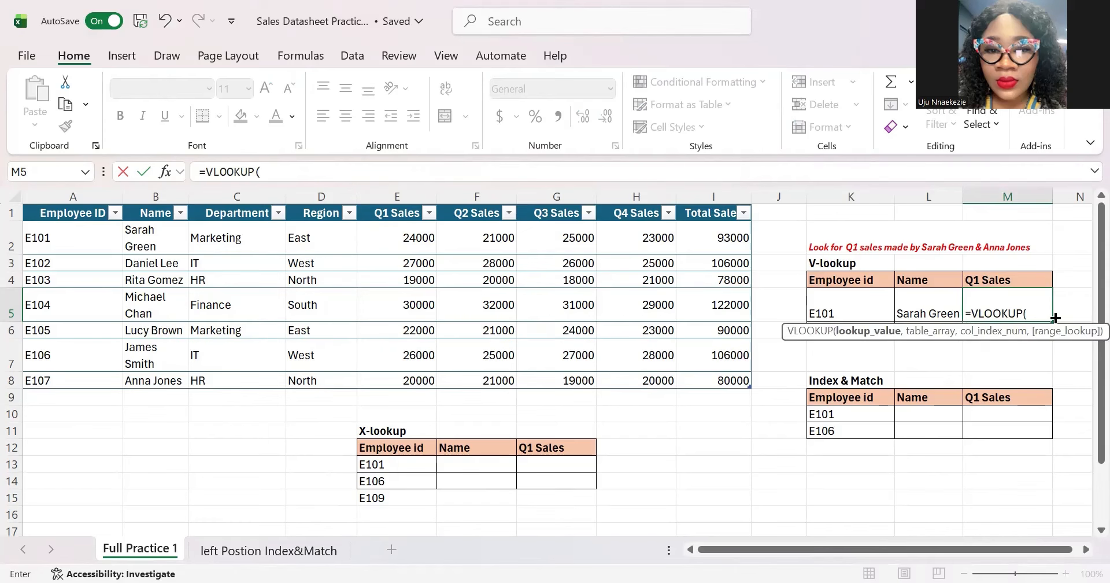
pyautogui.click(854, 312)
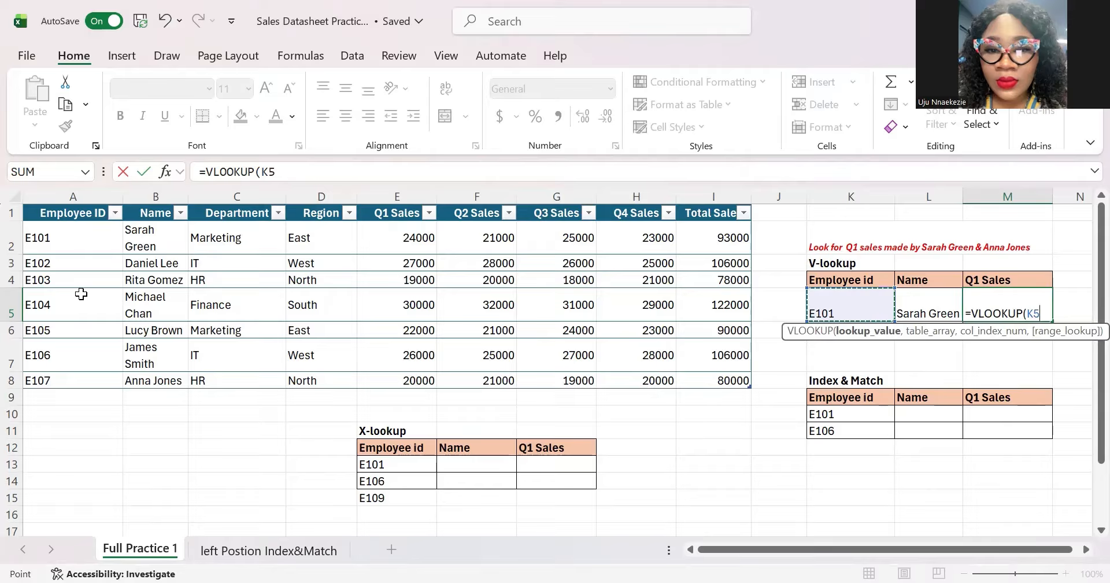
pyautogui.write(',')
pyautogui.click(59, 212)
pyautogui.moveTo(59, 212); pyautogui.dragTo(184, 238)
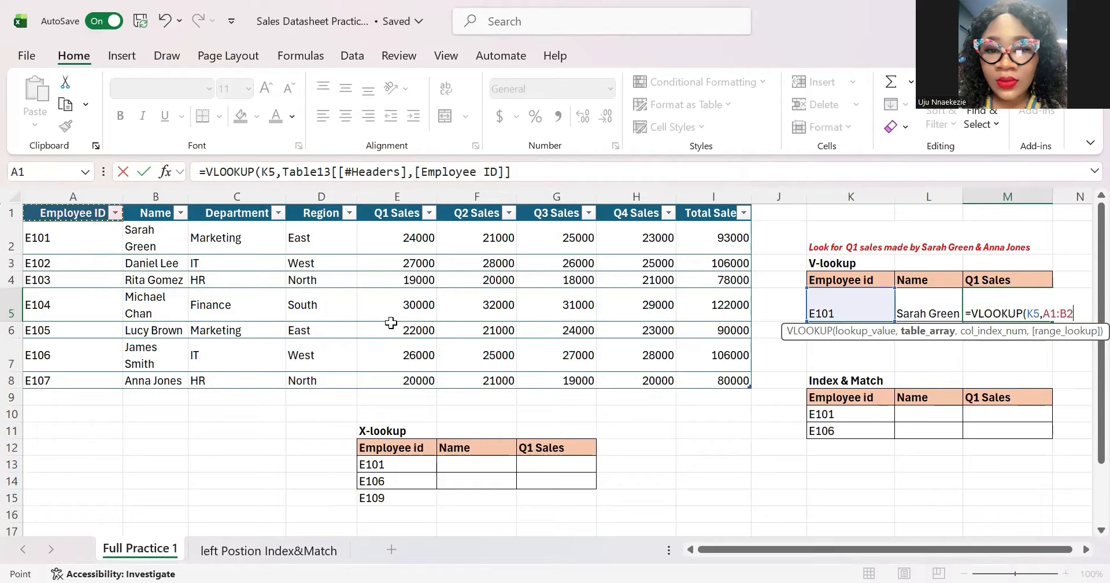
pyautogui.keyDown('shift'); pyautogui.click(686, 382); pyautogui.keyUp('shift')
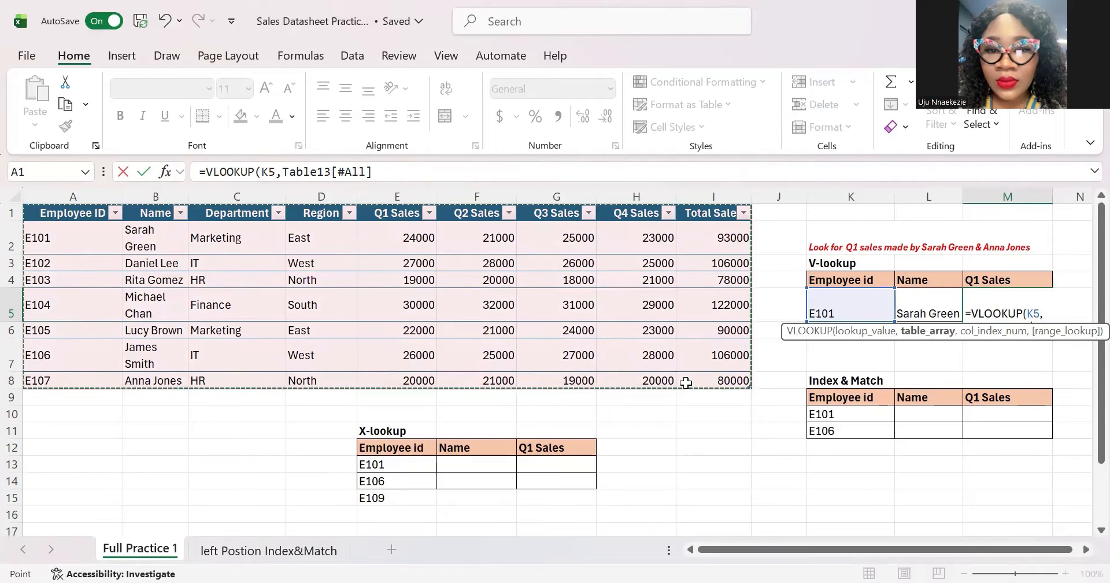
pyautogui.write(',')
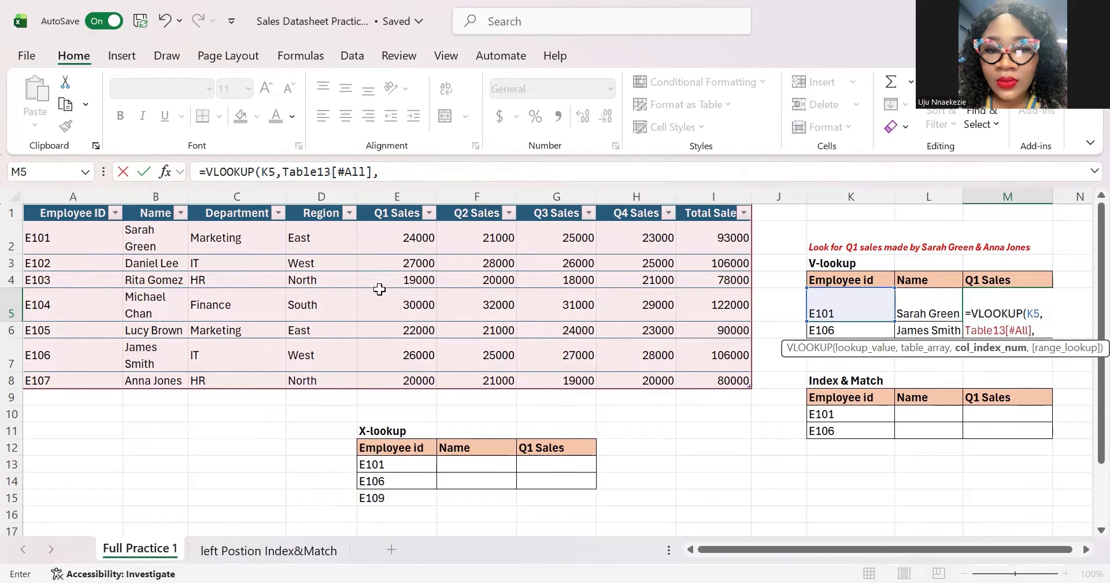
# Finish the M5 formula with column index 5 and an exact match, and copy it down to M6
pyautogui.write('5,')
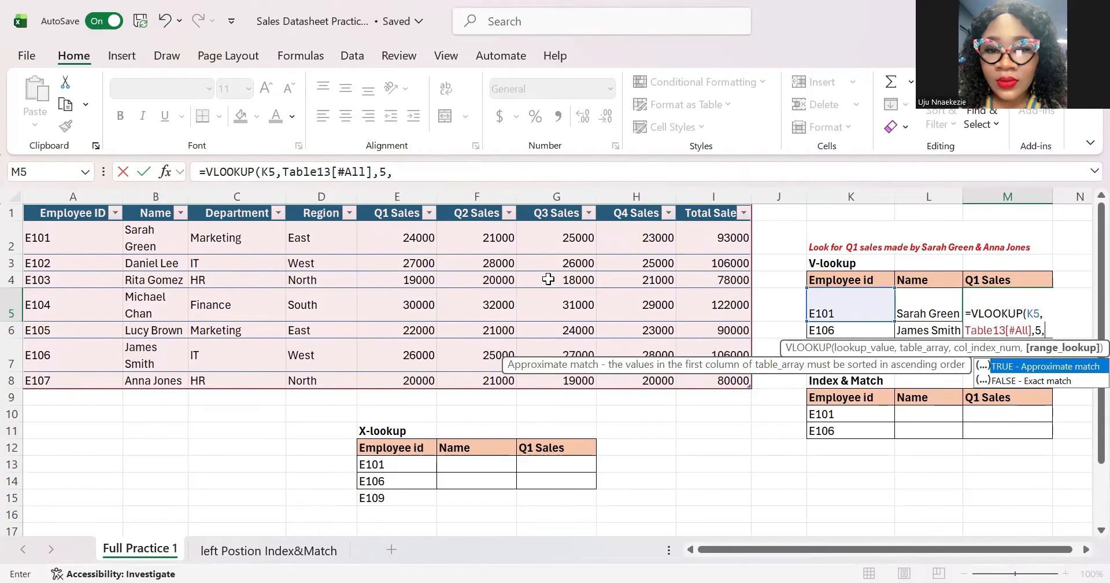
pyautogui.click(1071, 380)
pyautogui.doubleClick(1071, 380)
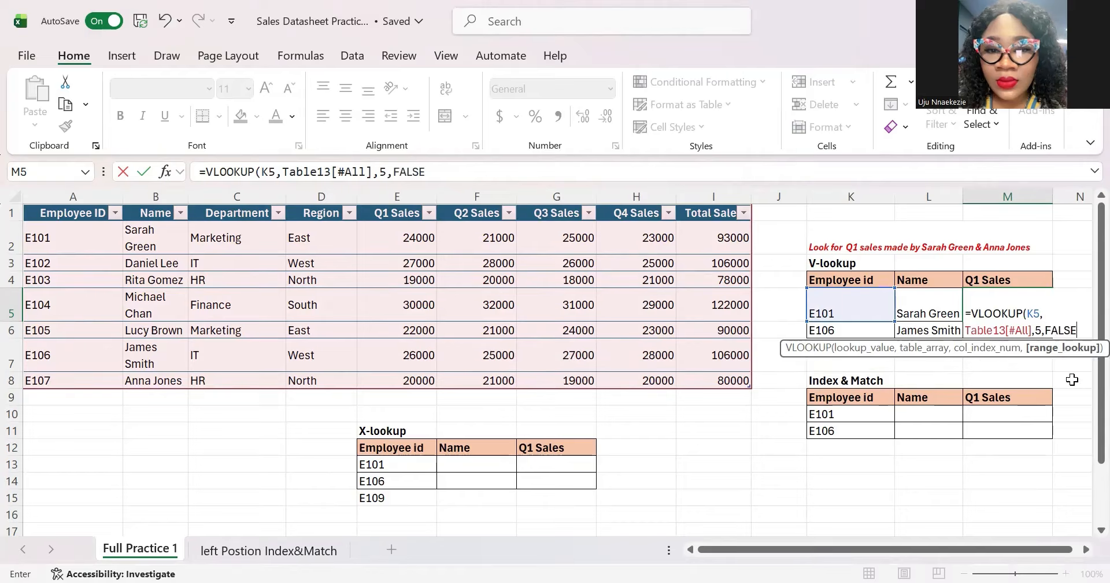
pyautogui.press('Return')
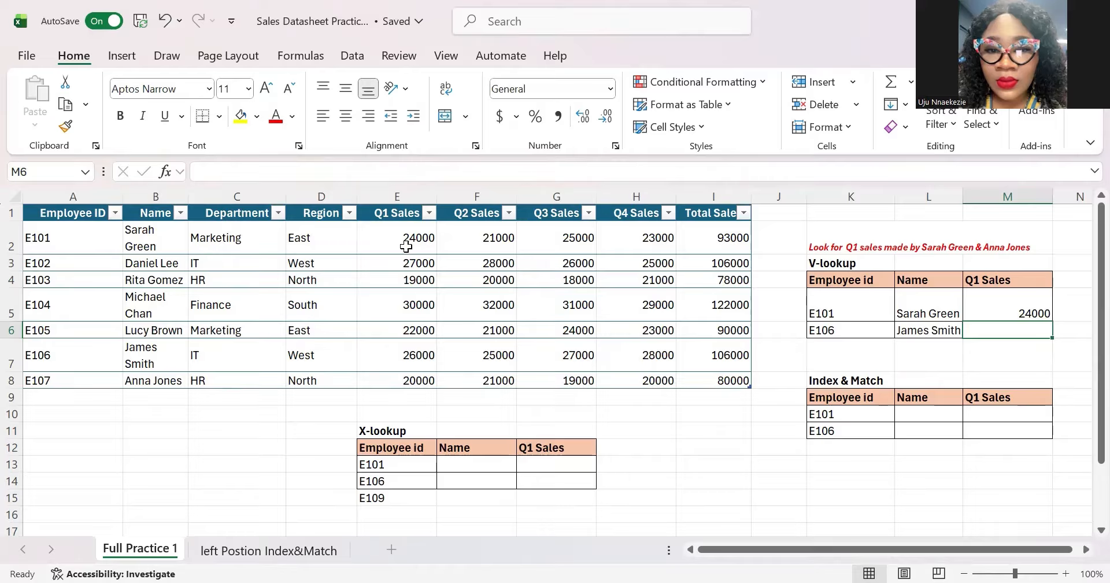
pyautogui.click(1013, 310)
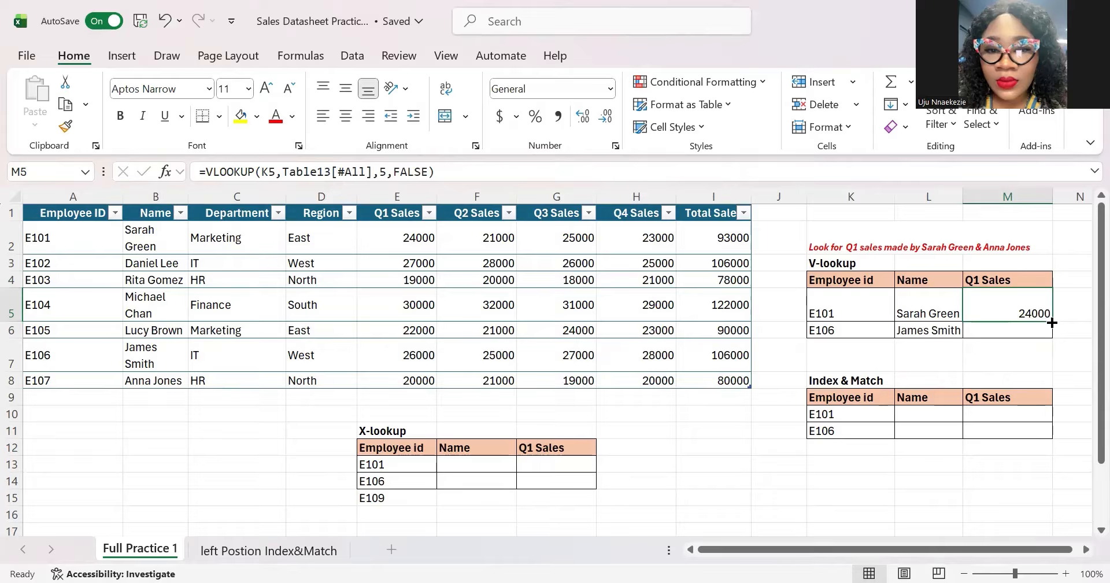
pyautogui.moveTo(1051, 322); pyautogui.dragTo(1051, 338)
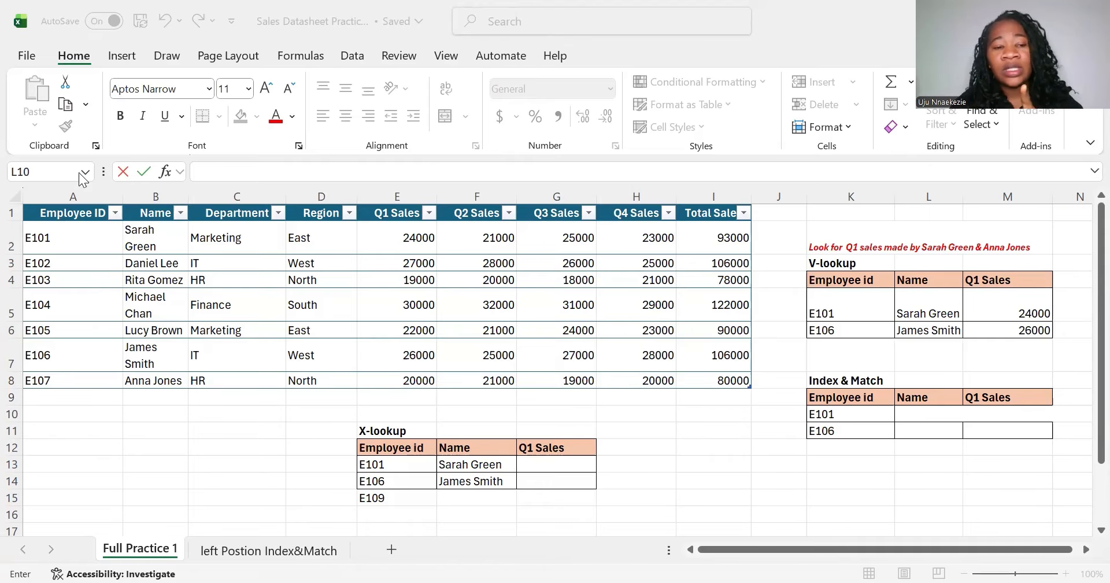
# Look at the table layout on the "left Postion Index&Match" sheet and return to the Full Practice 1 sheet
pyautogui.click(265, 552)
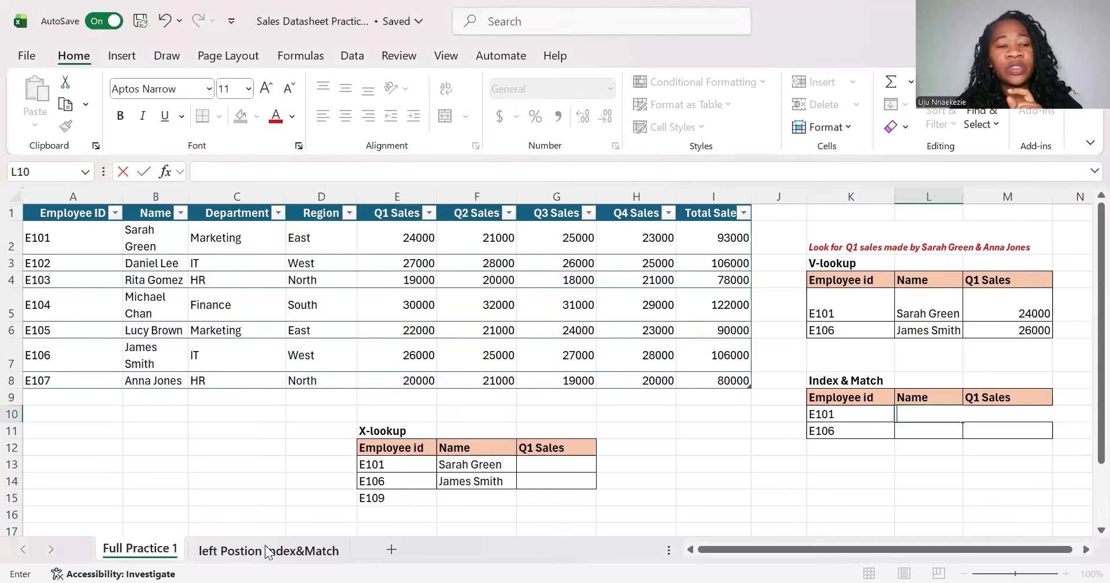
pyautogui.click(266, 552)
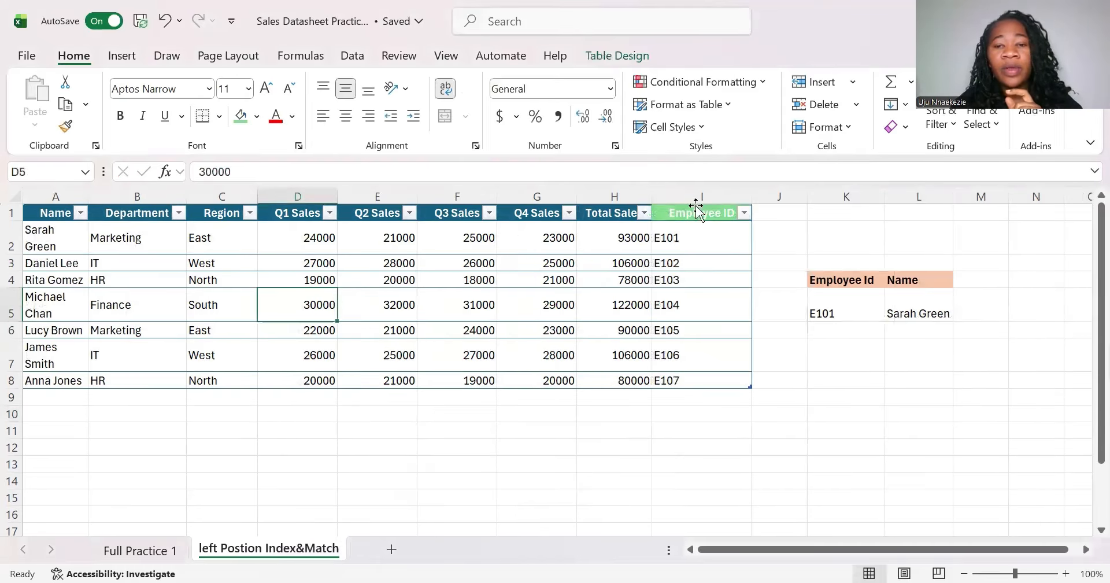
pyautogui.click(152, 552)
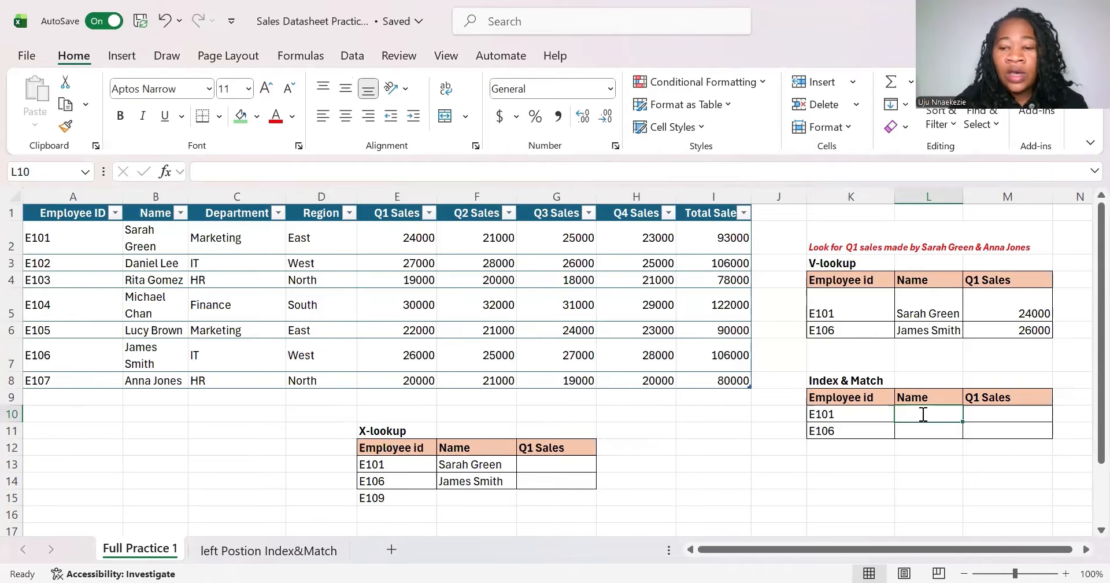
# Start an INDEX formula in L10 with the employee table's Name column, Table13[Name], as the array
pyautogui.write('=')
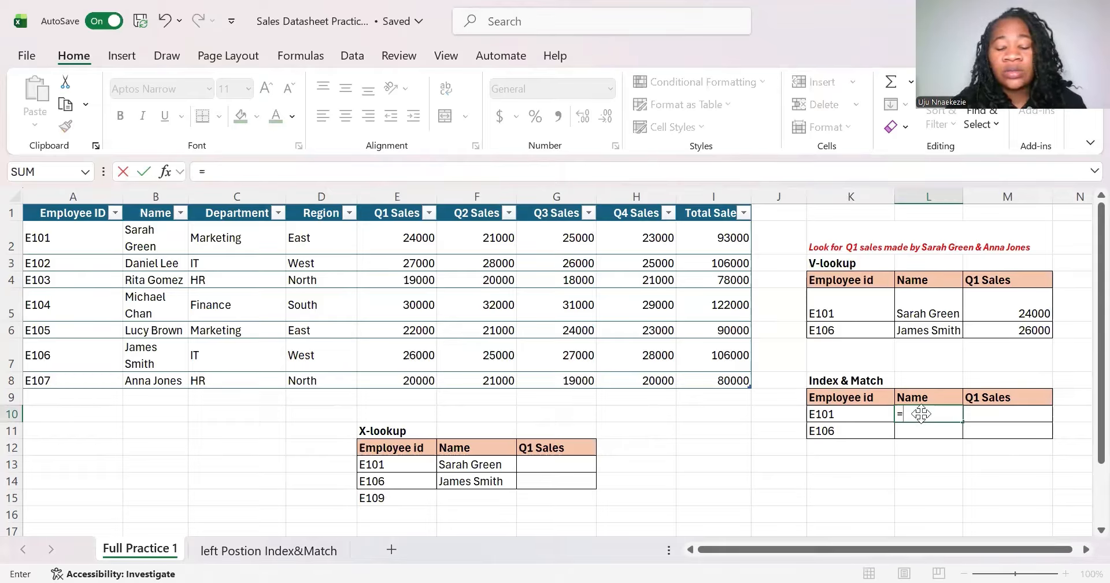
pyautogui.write('index')
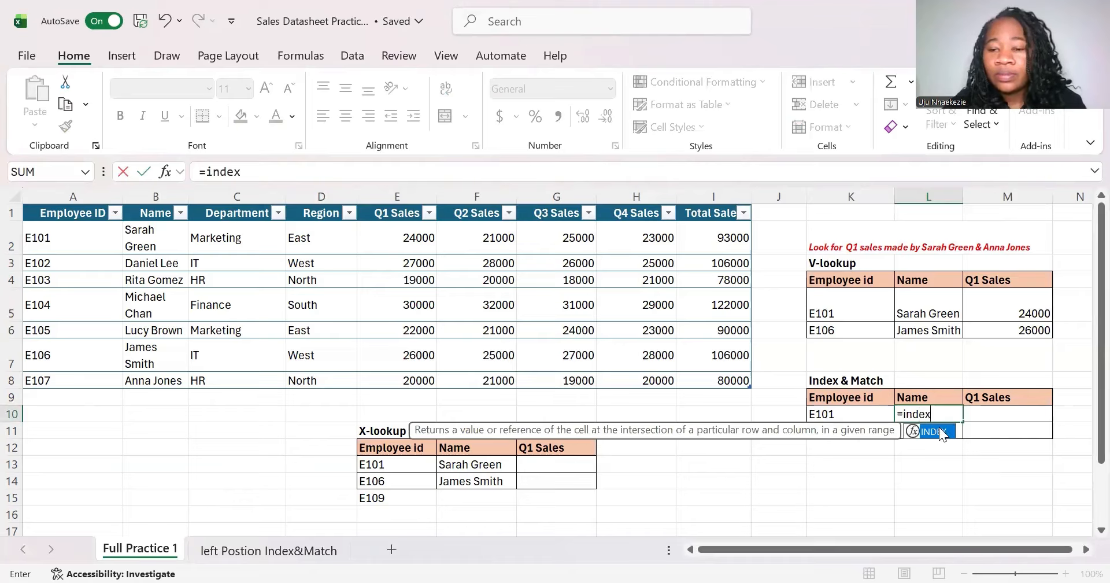
pyautogui.doubleClick(937, 430)
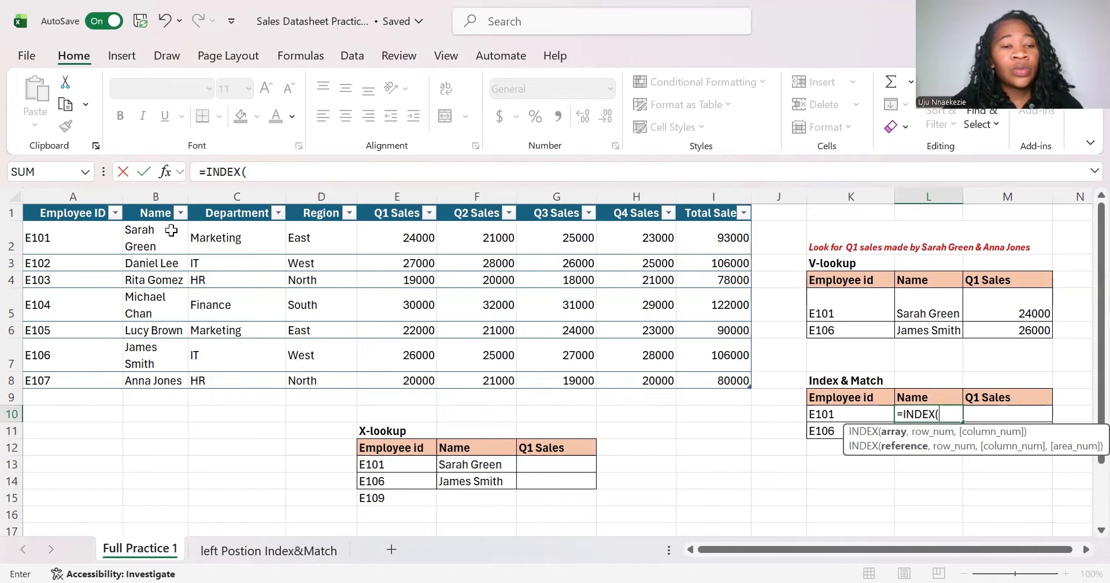
pyautogui.click(147, 232)
pyautogui.moveTo(152, 266); pyautogui.dragTo(167, 380)
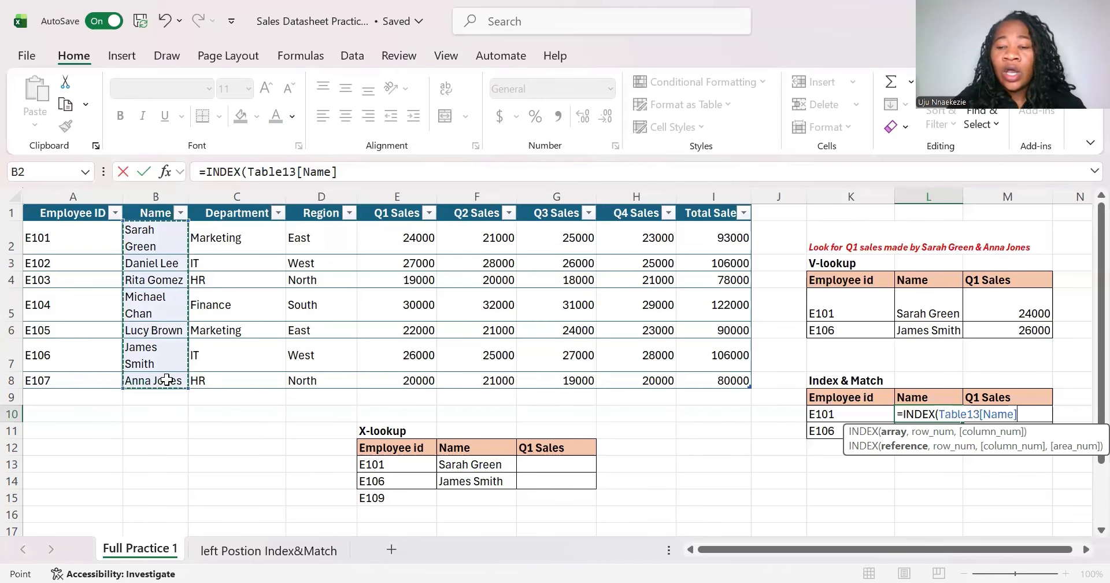
pyautogui.write(',')
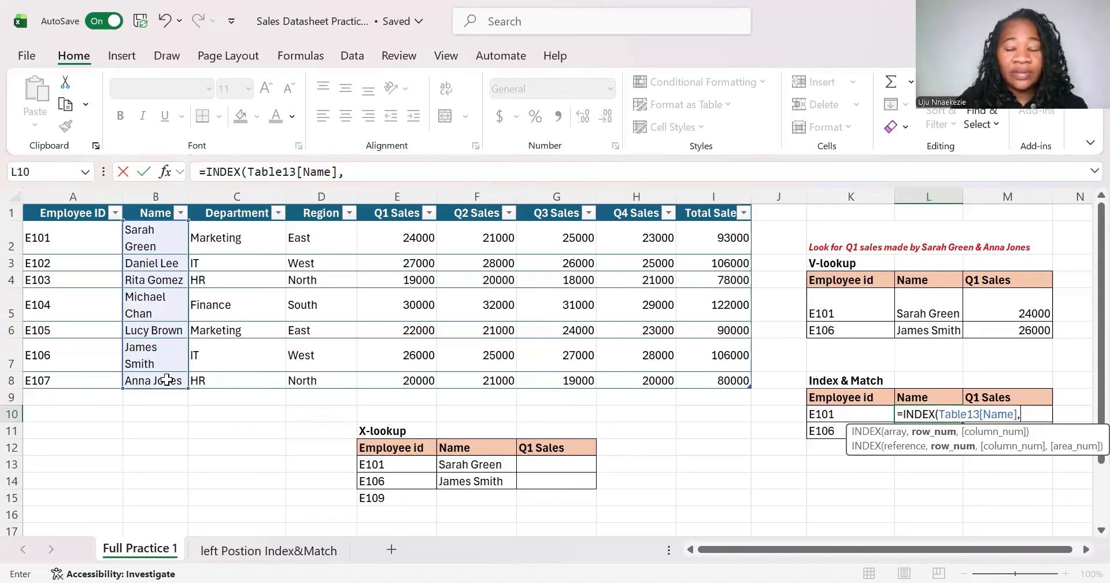
# Complete the L10 formula with a MATCH of K10 against Table13[Employee ID] as the row number
pyautogui.write('match')
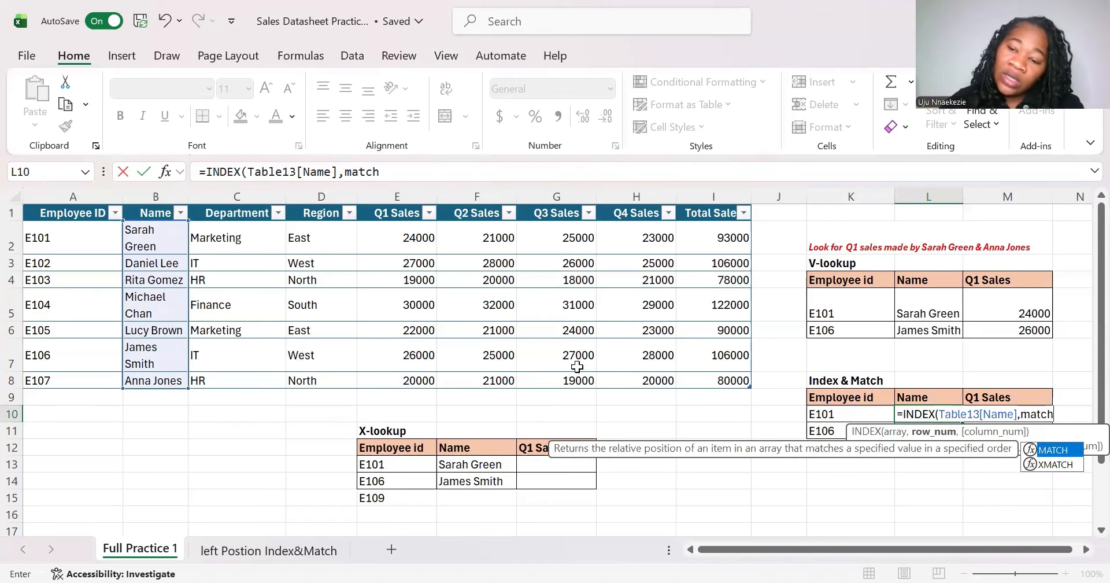
pyautogui.doubleClick(1050, 450)
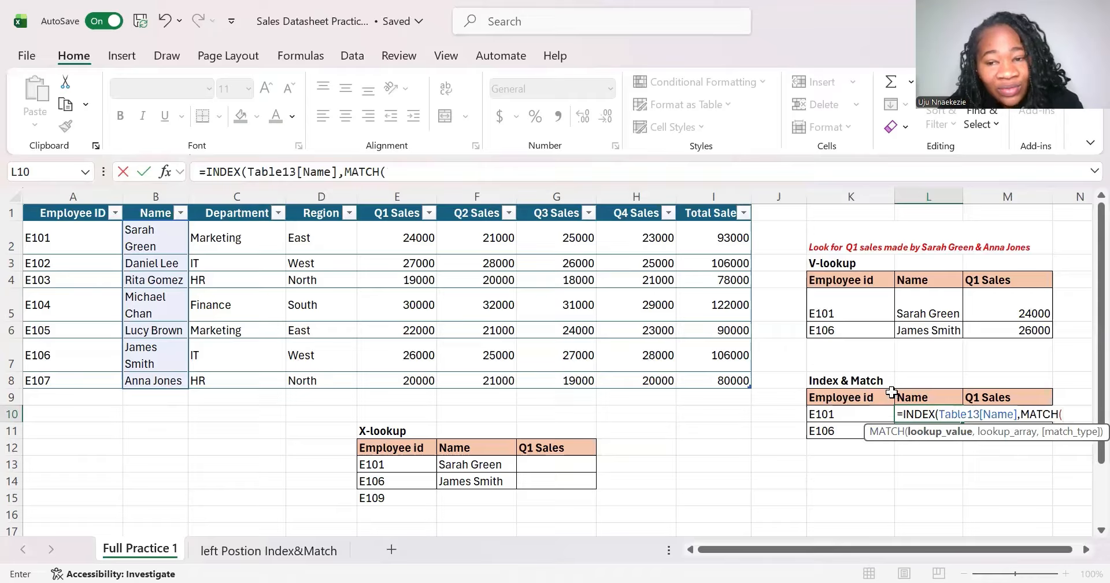
pyautogui.click(841, 414)
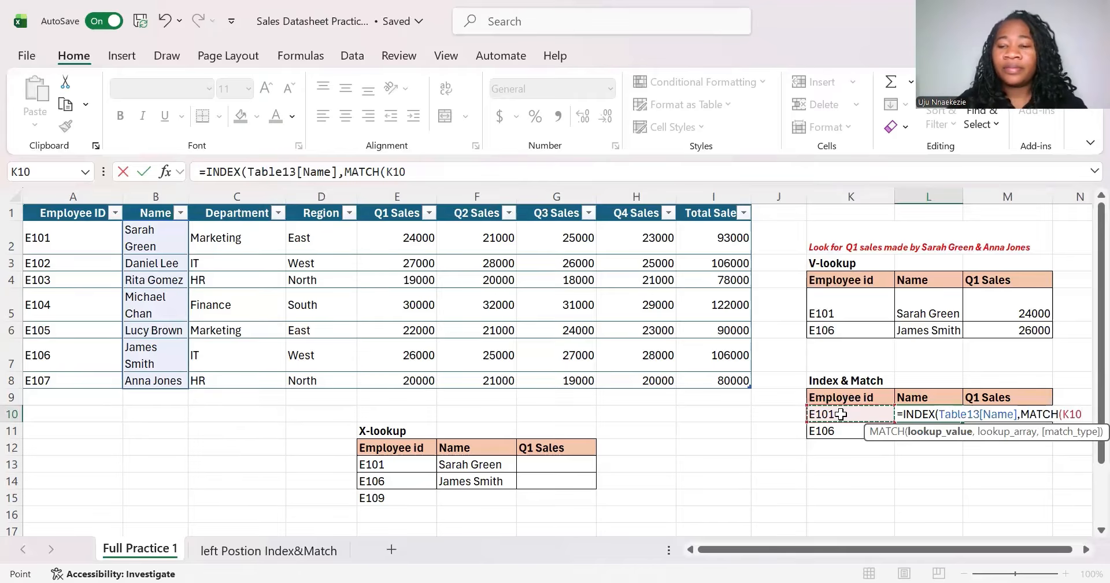
pyautogui.write(',')
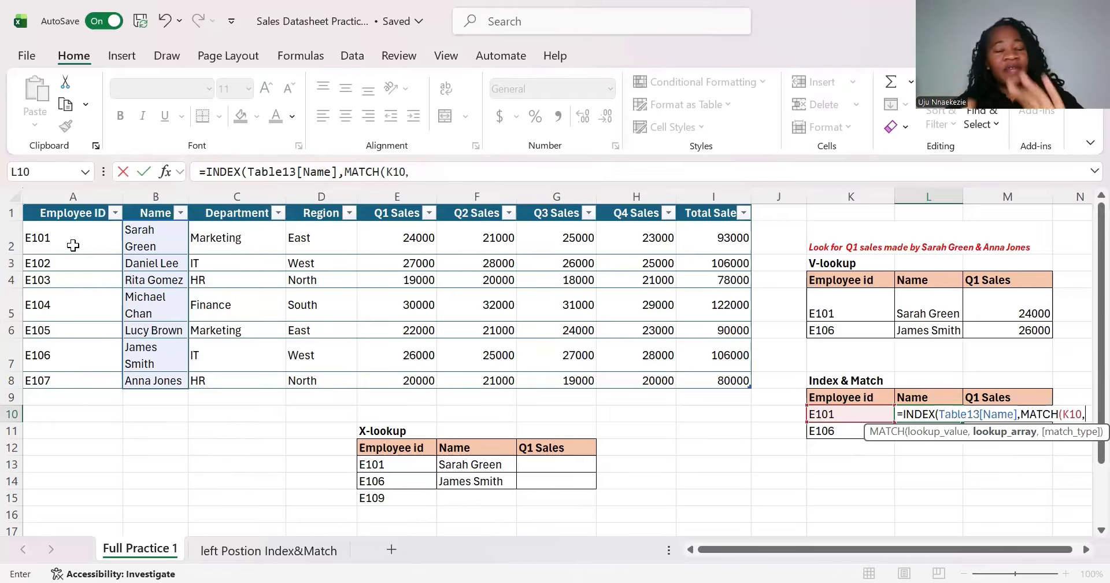
pyautogui.click(64, 236)
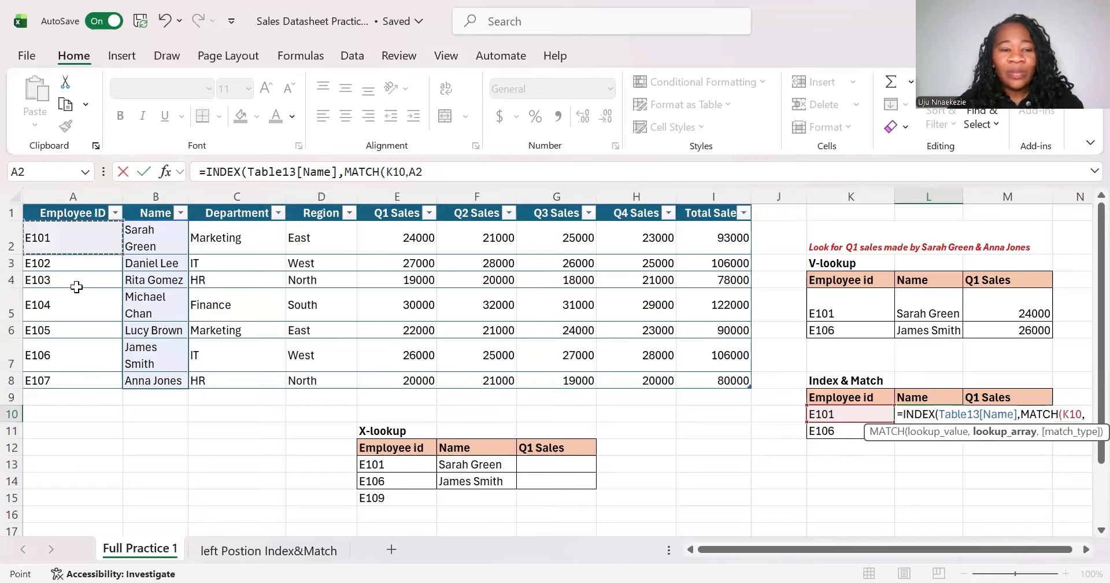
pyautogui.moveTo(83, 356); pyautogui.dragTo(75, 382)
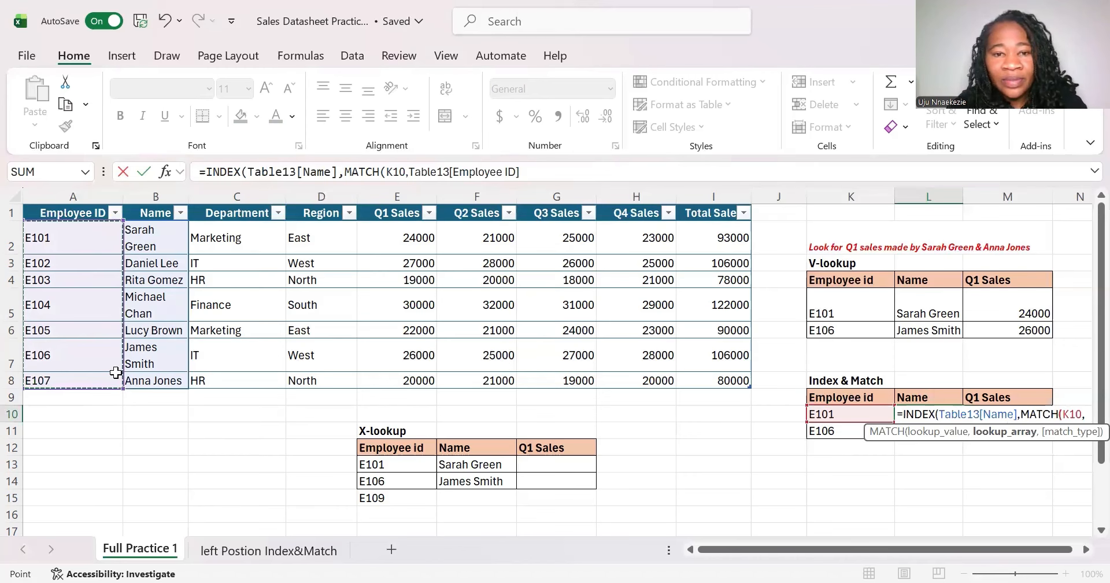
pyautogui.write('))')
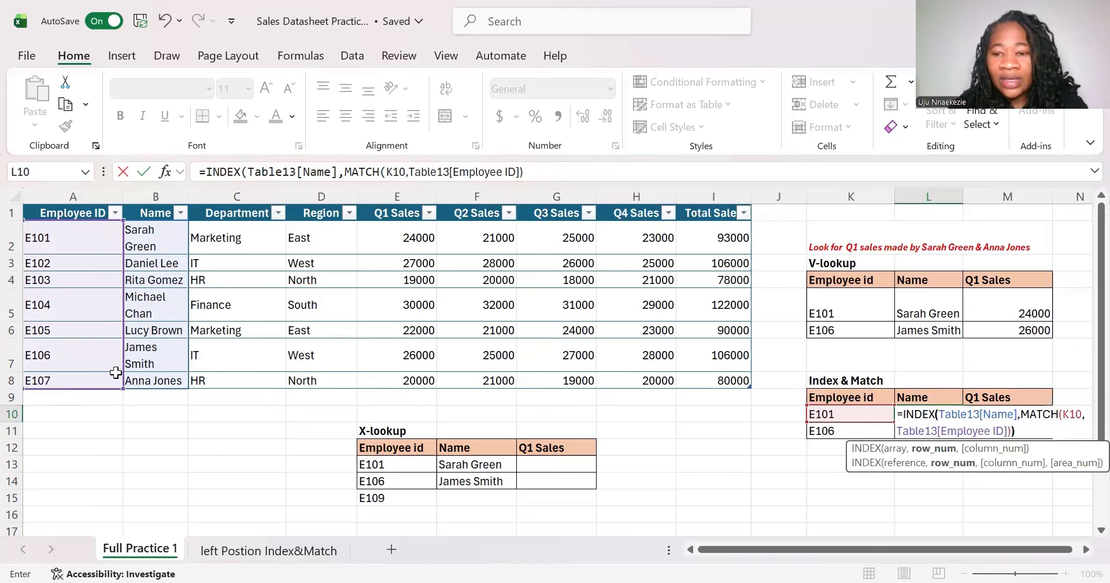
pyautogui.press('Return')
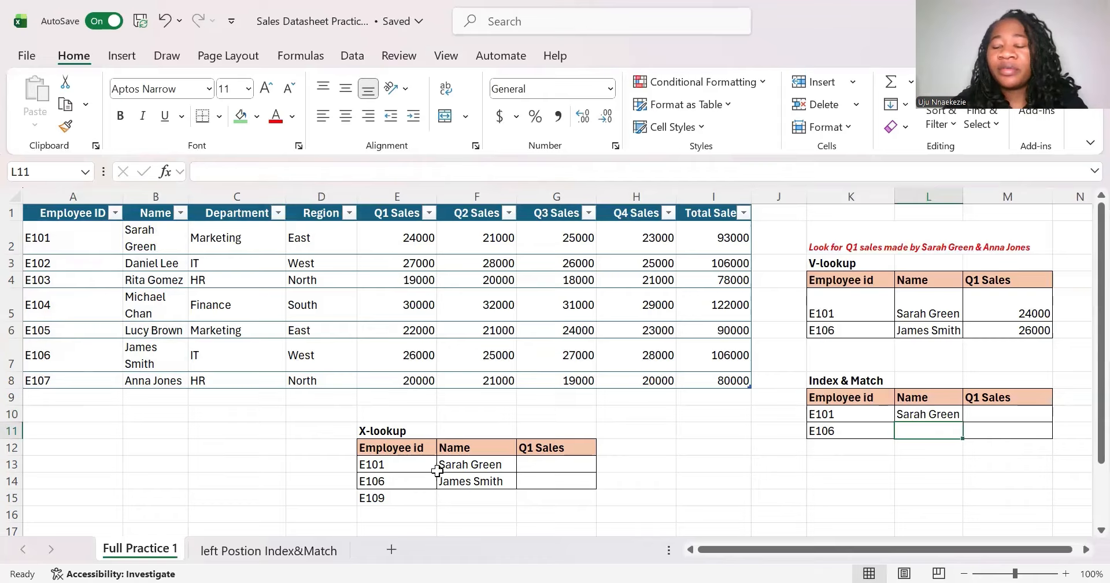
# Copy the INDEX and MATCH Name formula from L10 down to L11, undoing the accidental move of the cell to L14
pyautogui.click(949, 412)
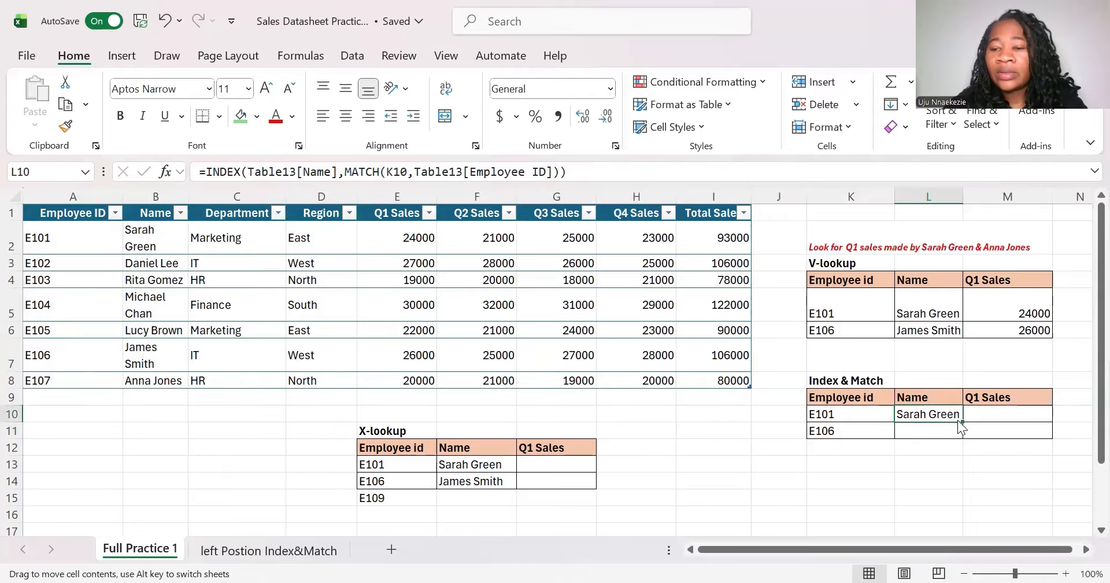
pyautogui.moveTo(958, 417); pyautogui.dragTo(937, 479)
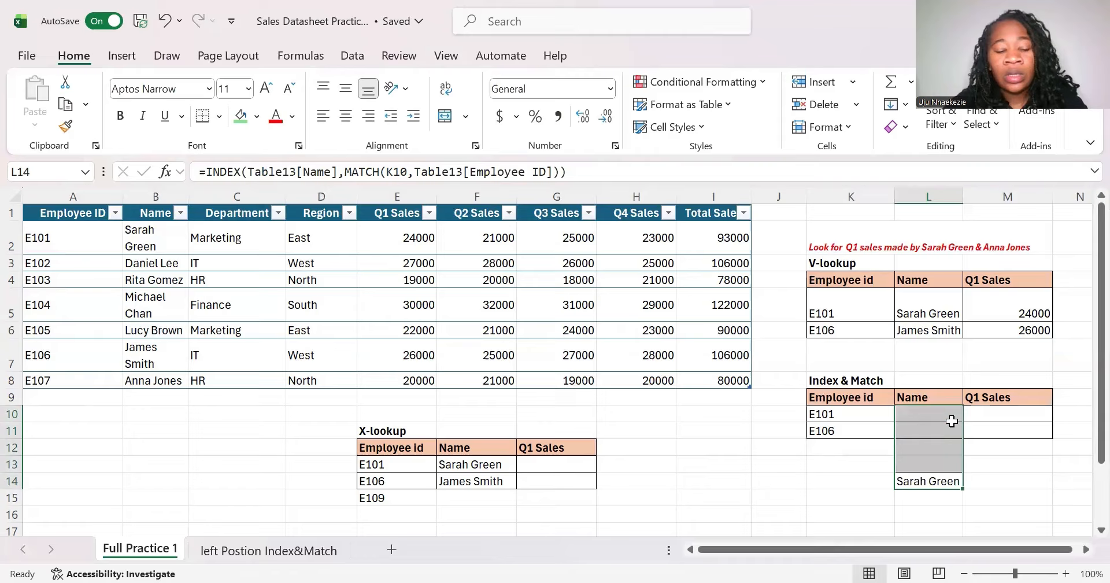
pyautogui.hotkey('ctrl', 'z')
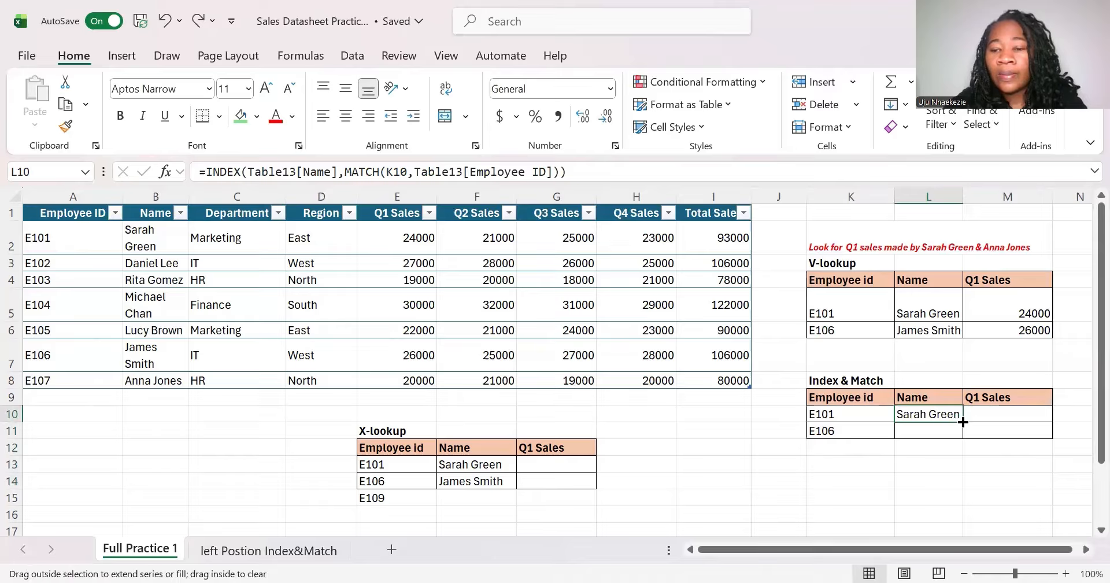
pyautogui.doubleClick(962, 422)
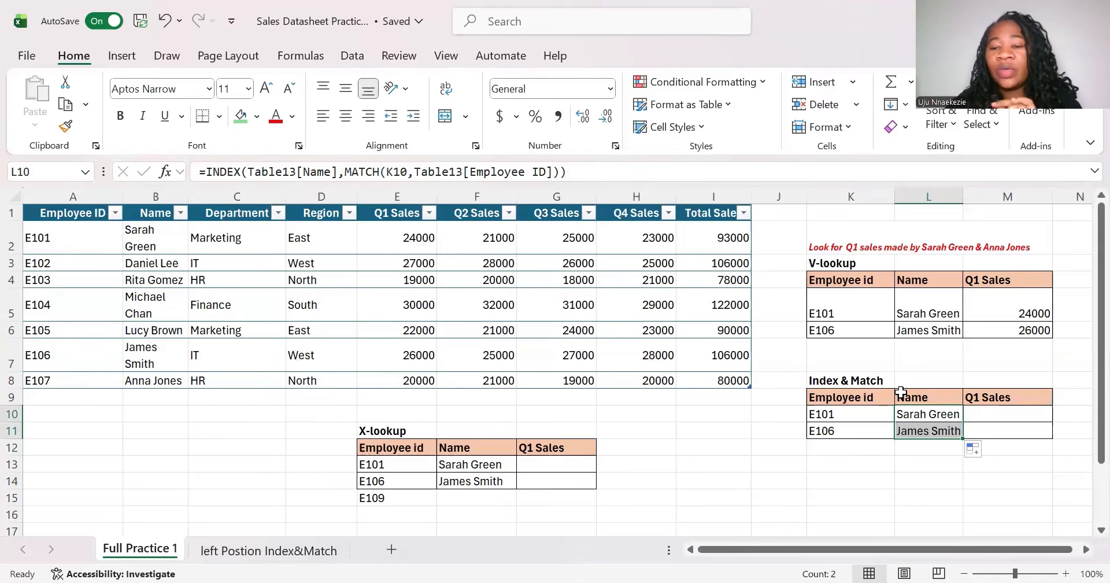
# Start an INDEX formula in M10 with the employee table's Q1 Sales column, Table13[Q1 Sales], as the array
pyautogui.click(1020, 413)
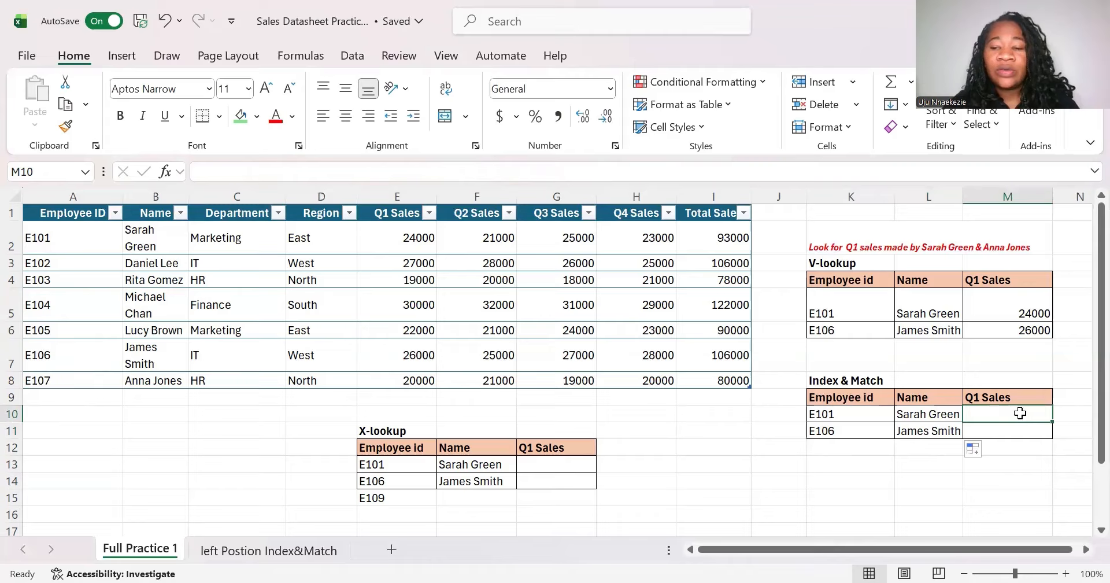
pyautogui.write('=')
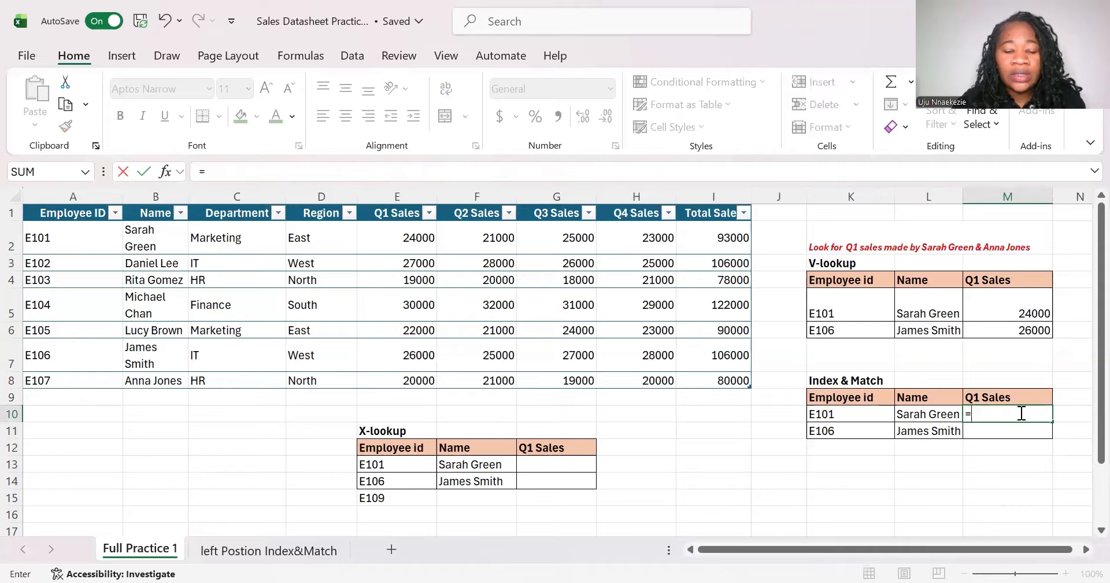
pyautogui.write('index')
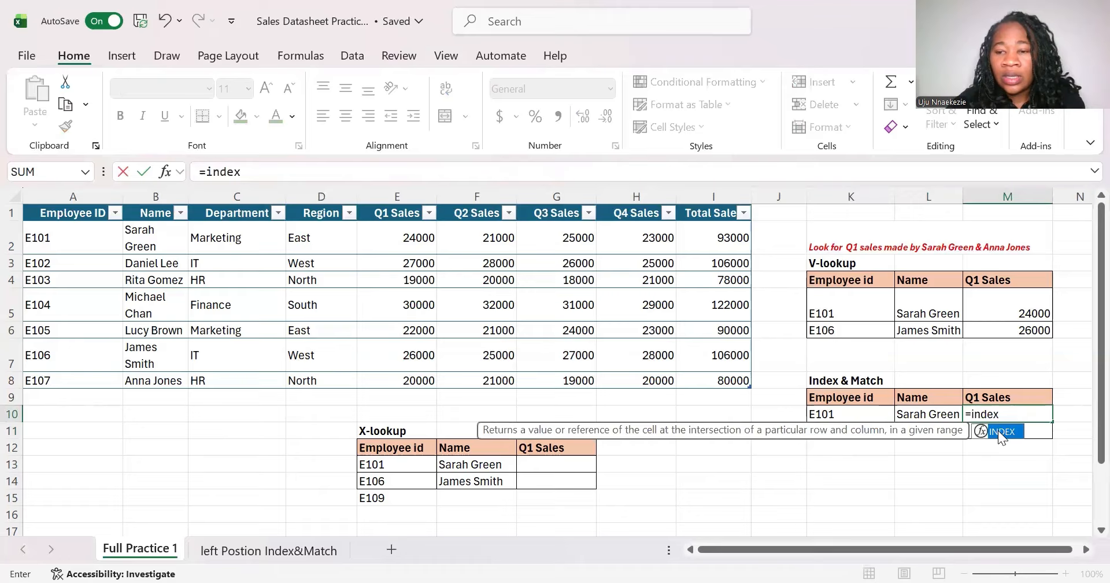
pyautogui.doubleClick(998, 430)
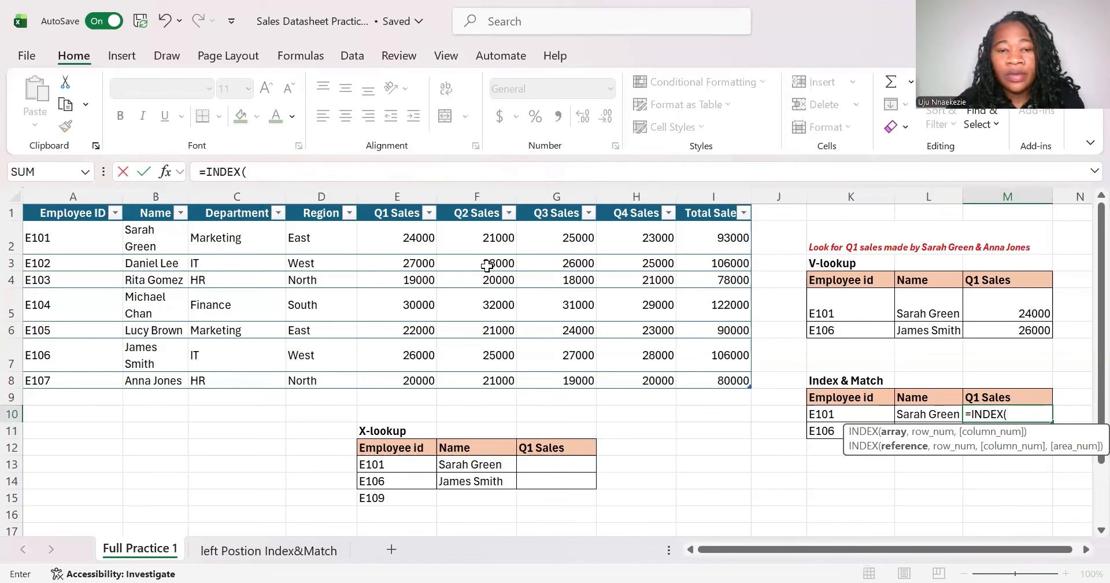
pyautogui.click(383, 230)
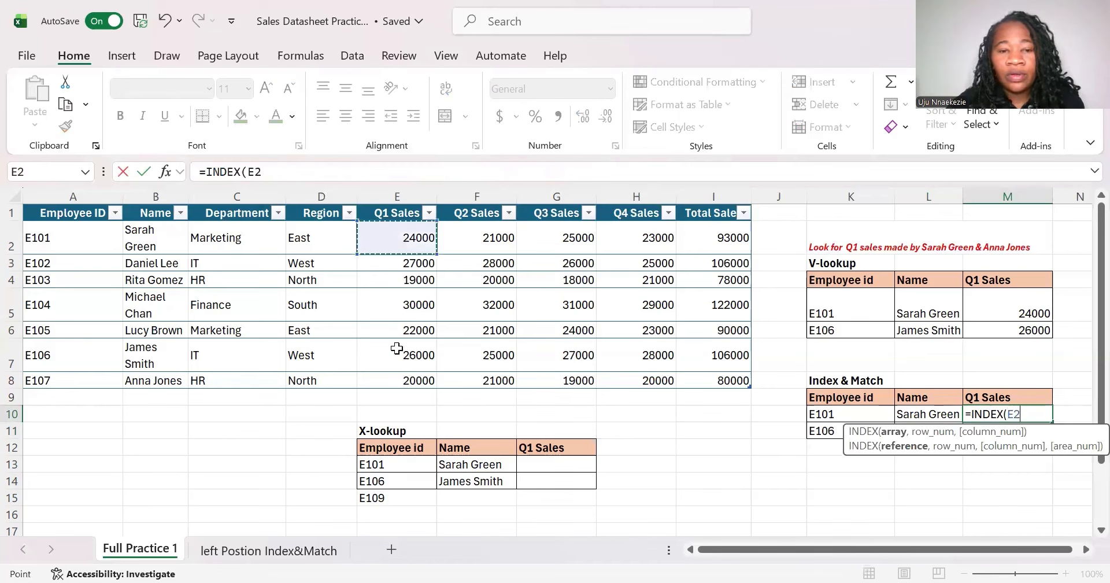
pyautogui.moveTo(396, 347); pyautogui.dragTo(399, 379)
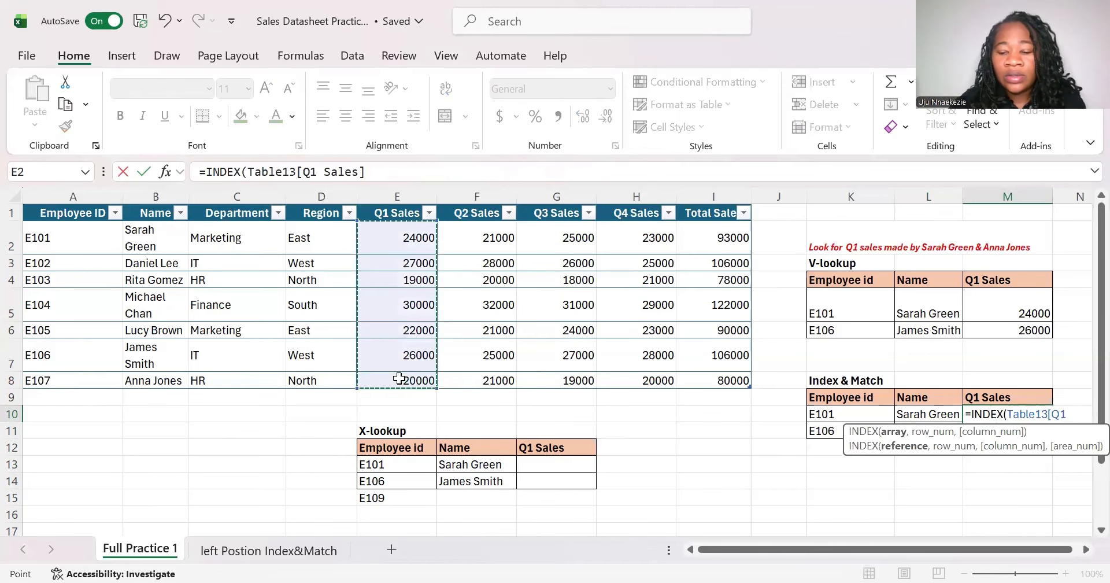
pyautogui.write(',')
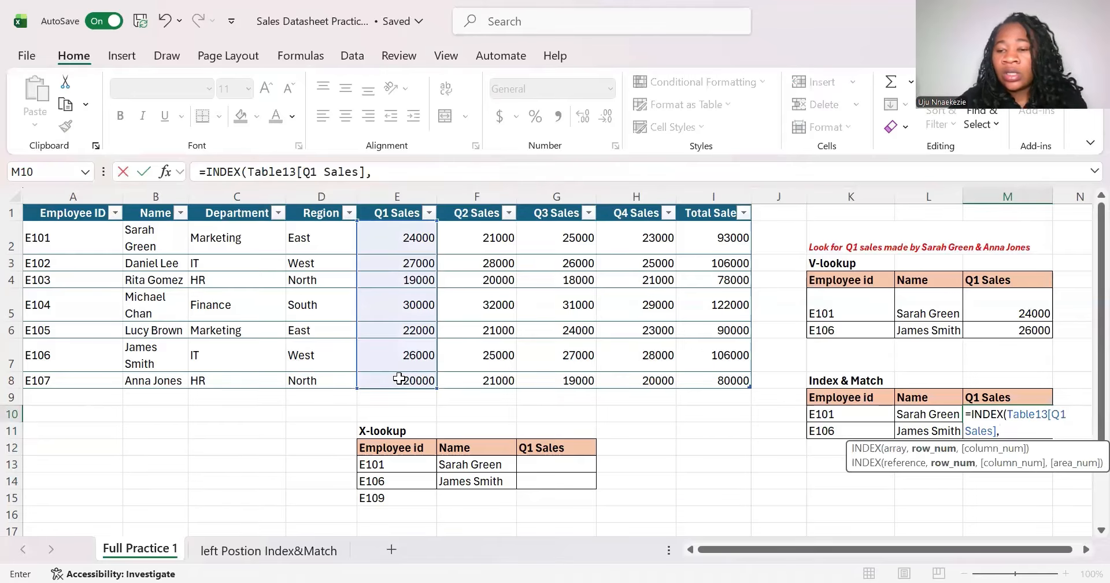
# Complete the M10 formula with a MATCH of K11 against Table13[Employee ID] as the row number
pyautogui.write('match')
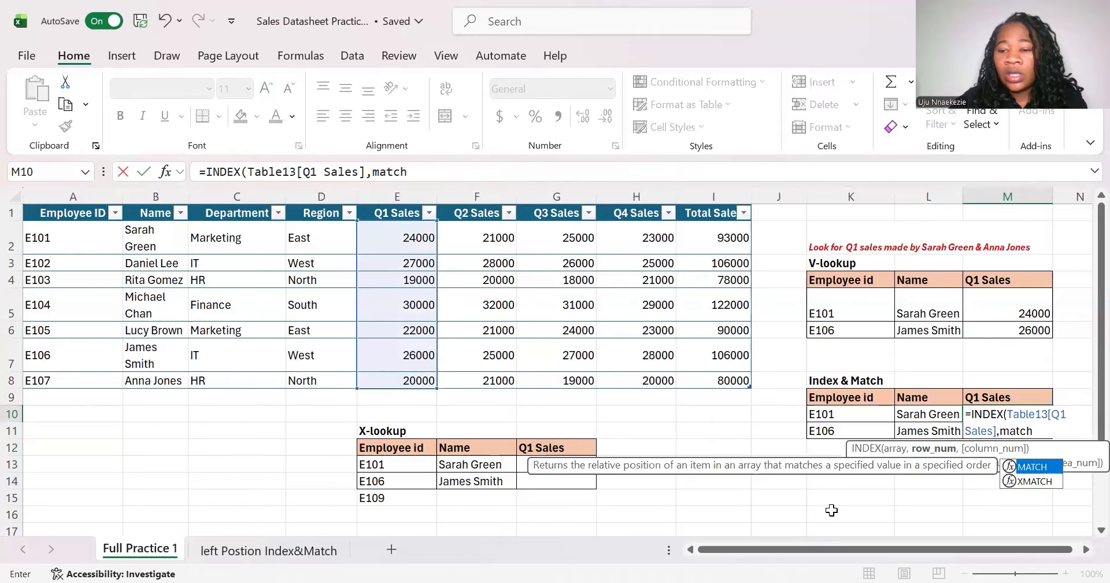
pyautogui.doubleClick(1033, 467)
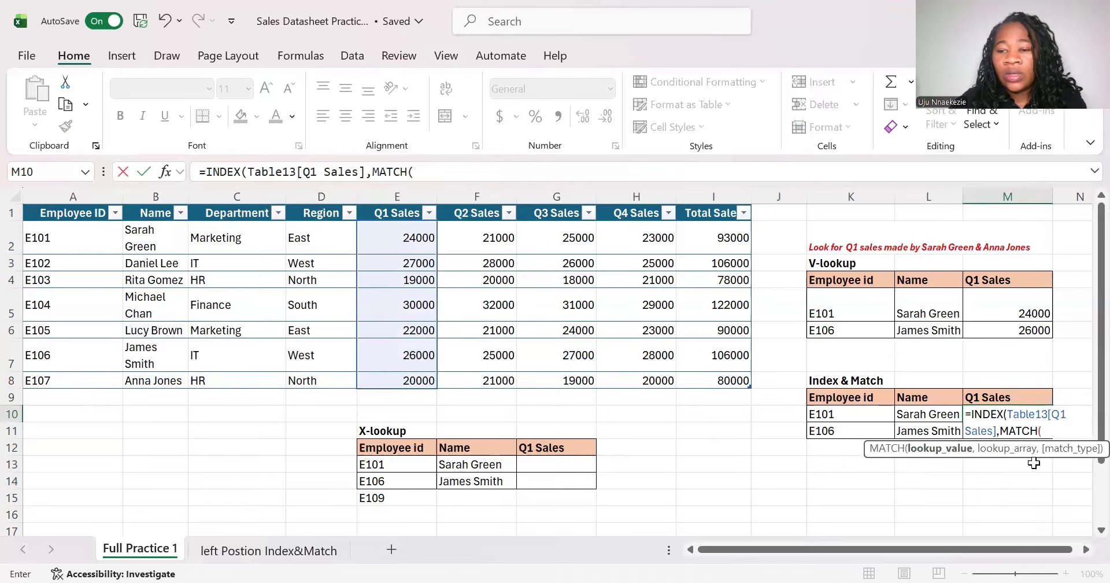
pyautogui.click(840, 430)
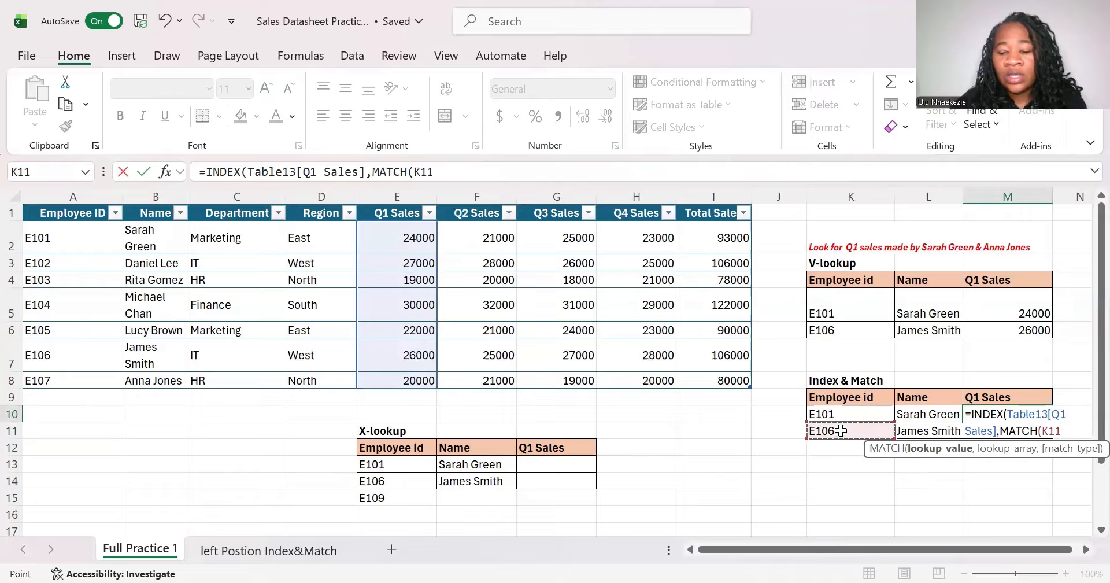
pyautogui.write(',')
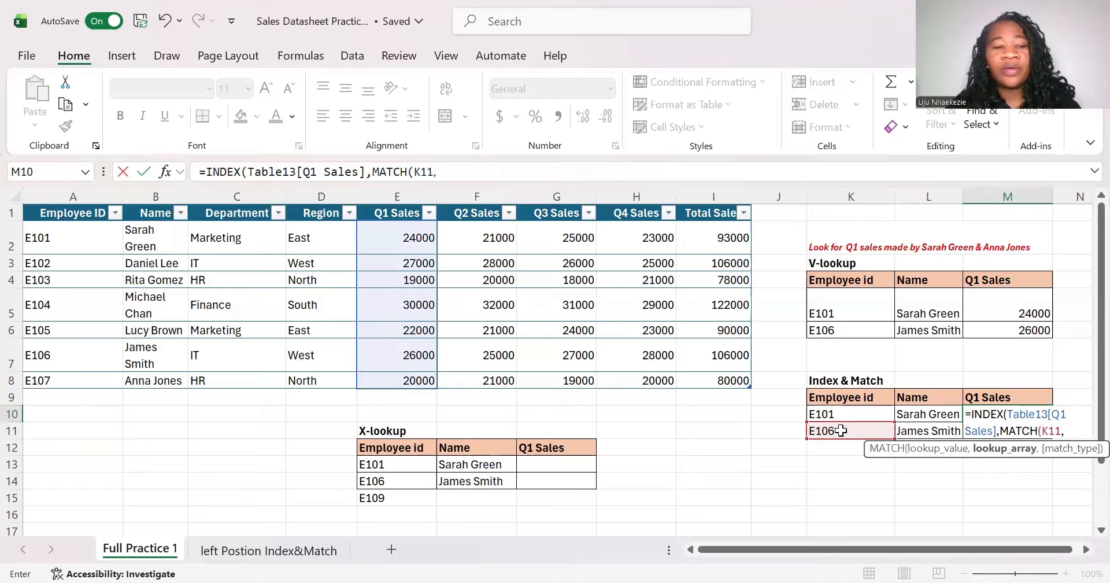
pyautogui.click(60, 232)
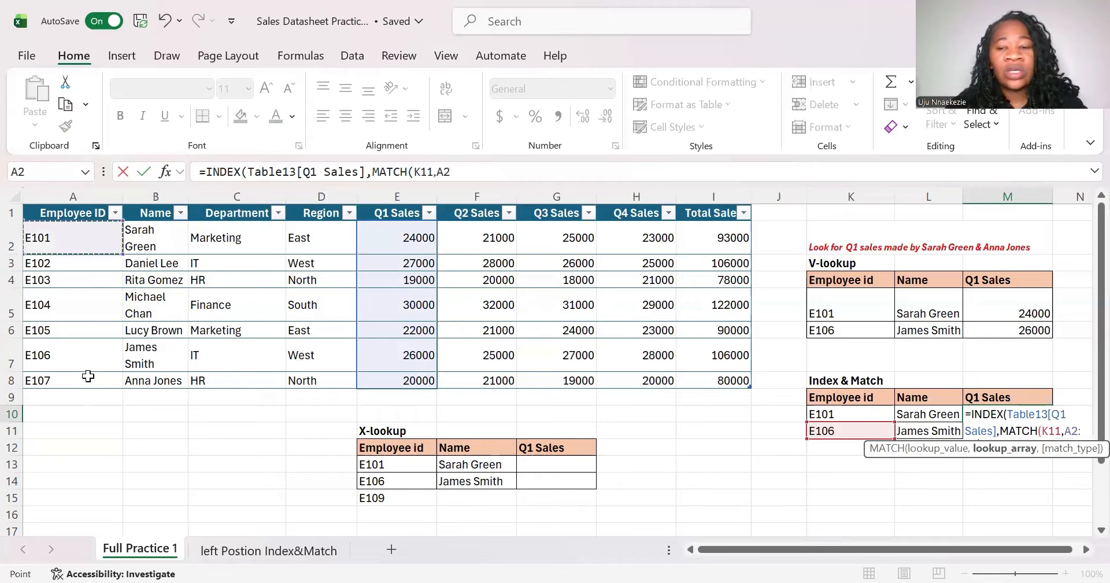
pyautogui.moveTo(88, 376); pyautogui.dragTo(88, 377)
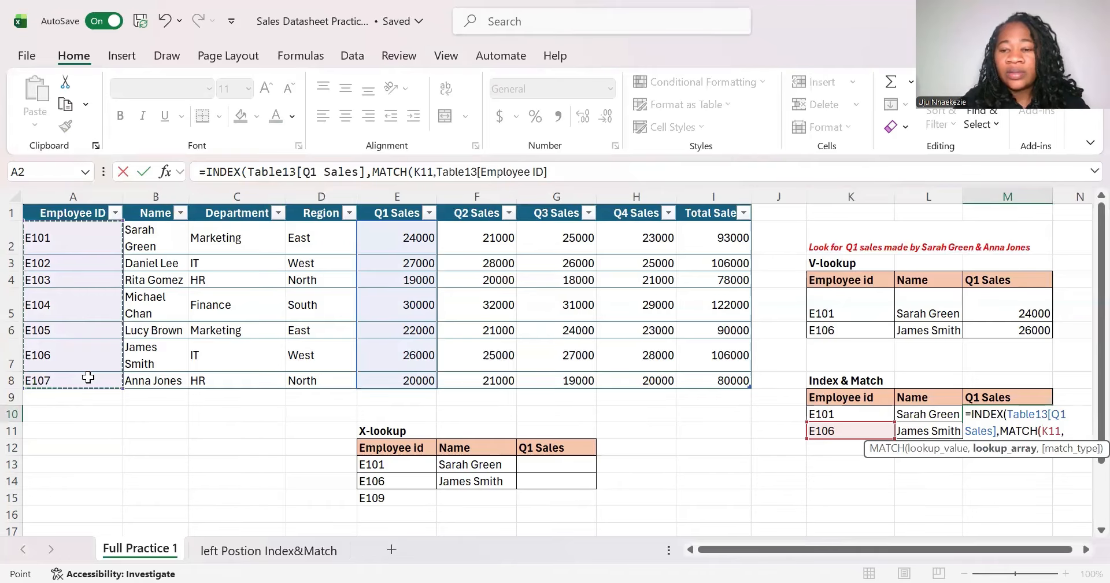
pyautogui.write('))')
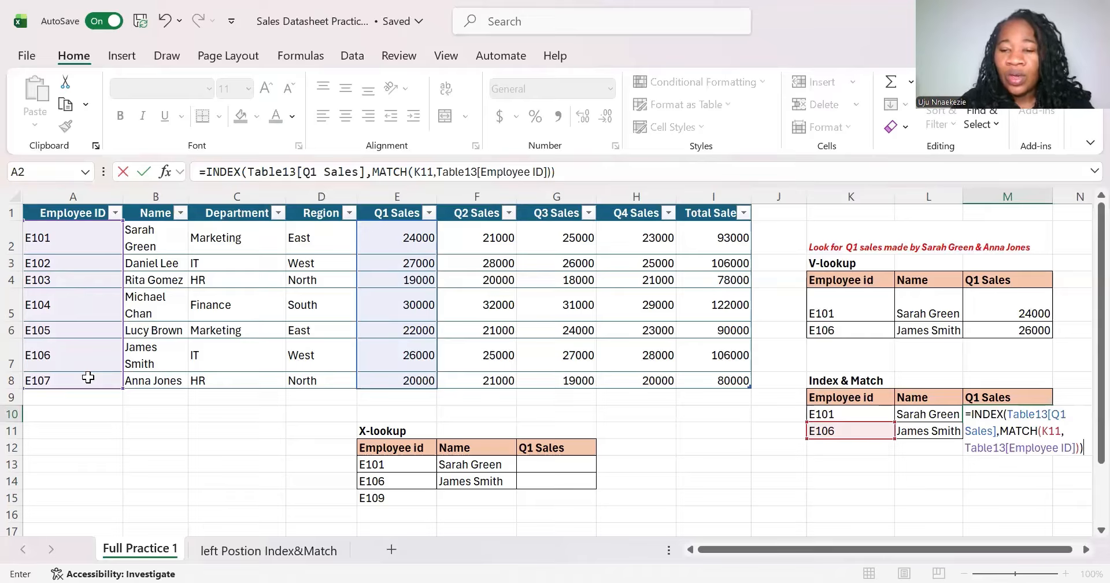
pyautogui.press('Return')
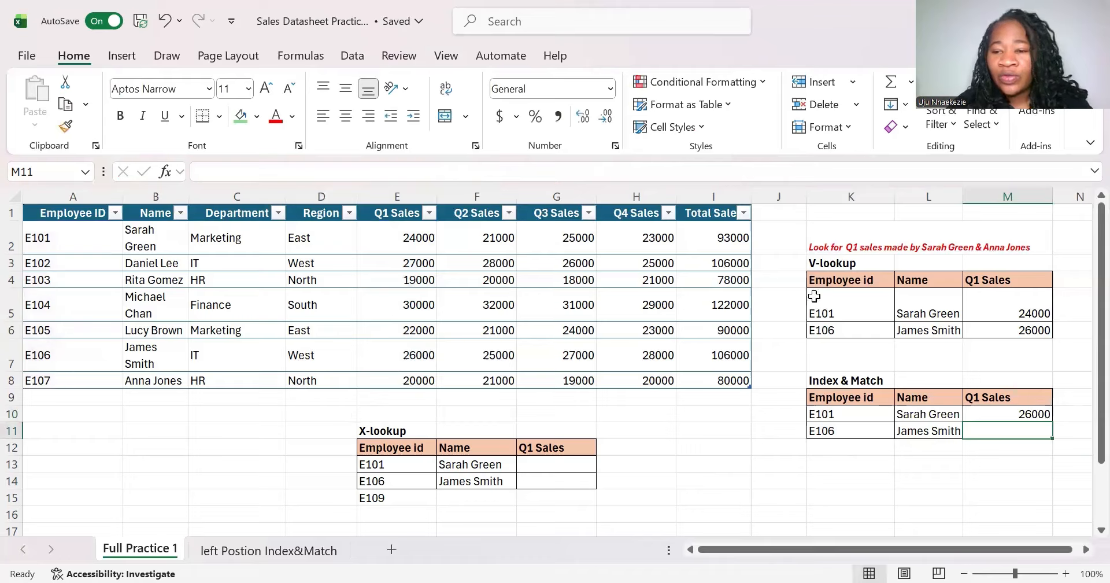
# Correct the MATCH lookup value in the M10 formula to K10 and copy the formula down to M11
pyautogui.click(1009, 414)
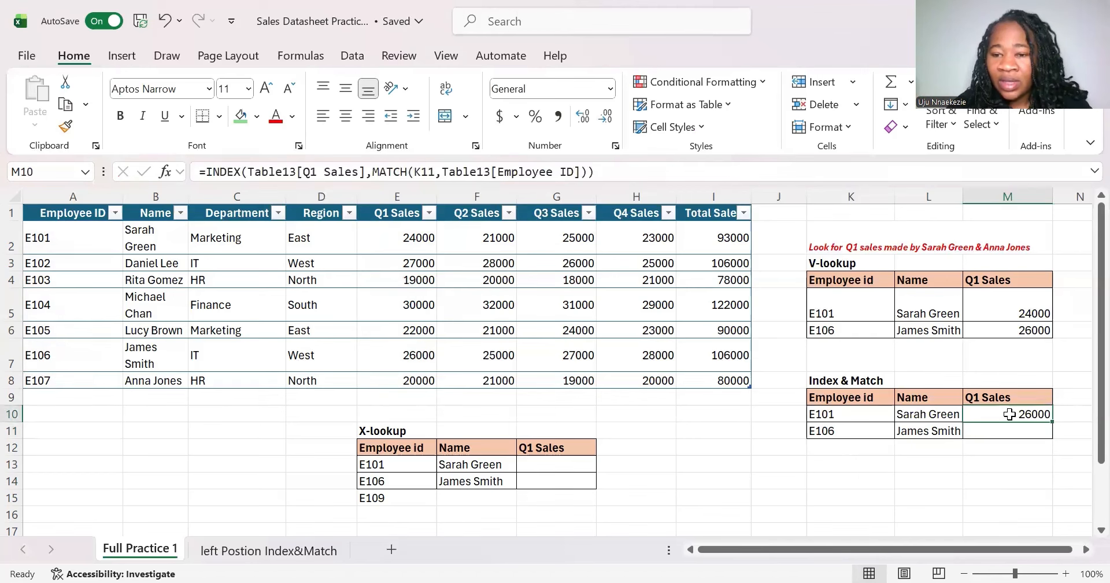
pyautogui.click(849, 440)
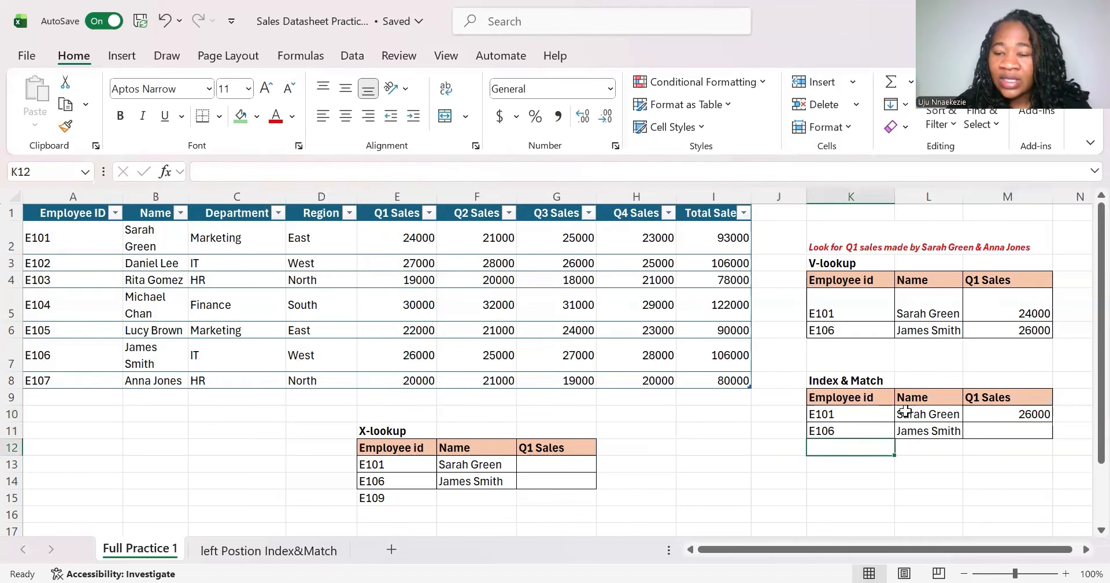
pyautogui.click(1008, 412)
pyautogui.doubleClick(1008, 411)
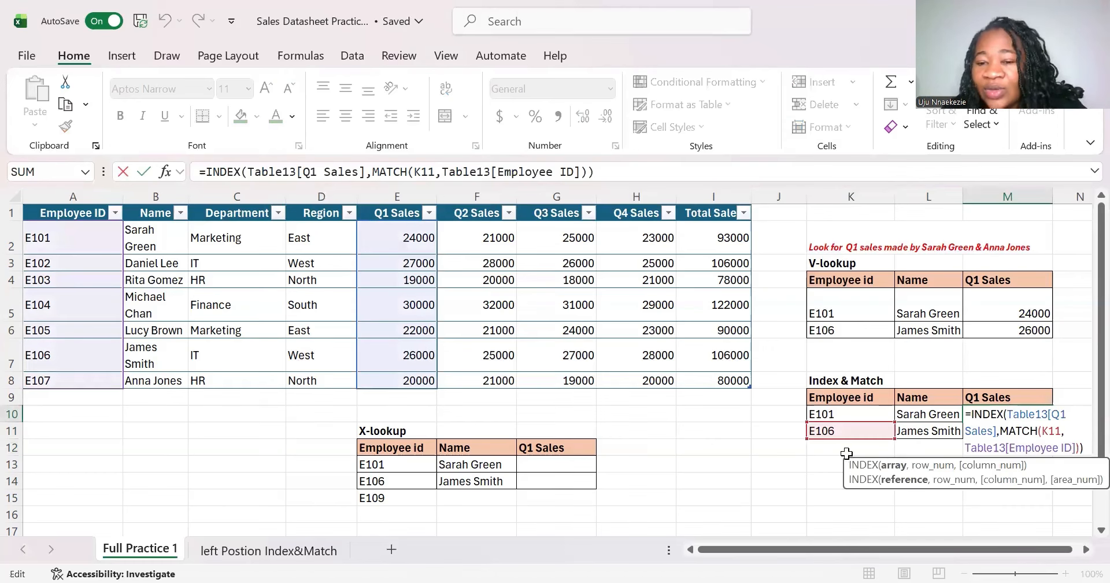
pyautogui.click(1054, 430)
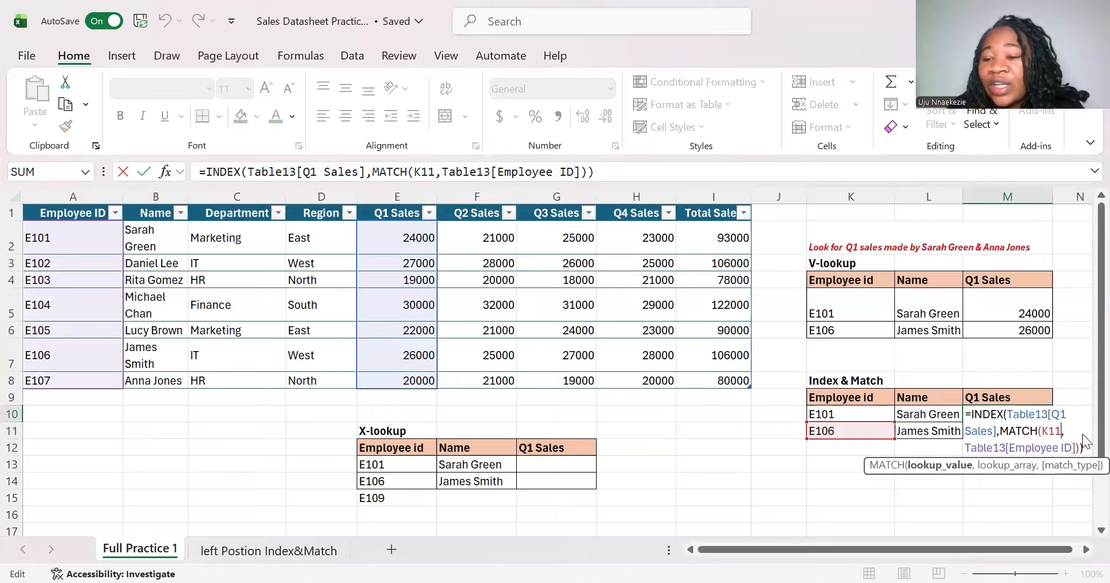
pyautogui.press('BackSpace')
pyautogui.write('0')
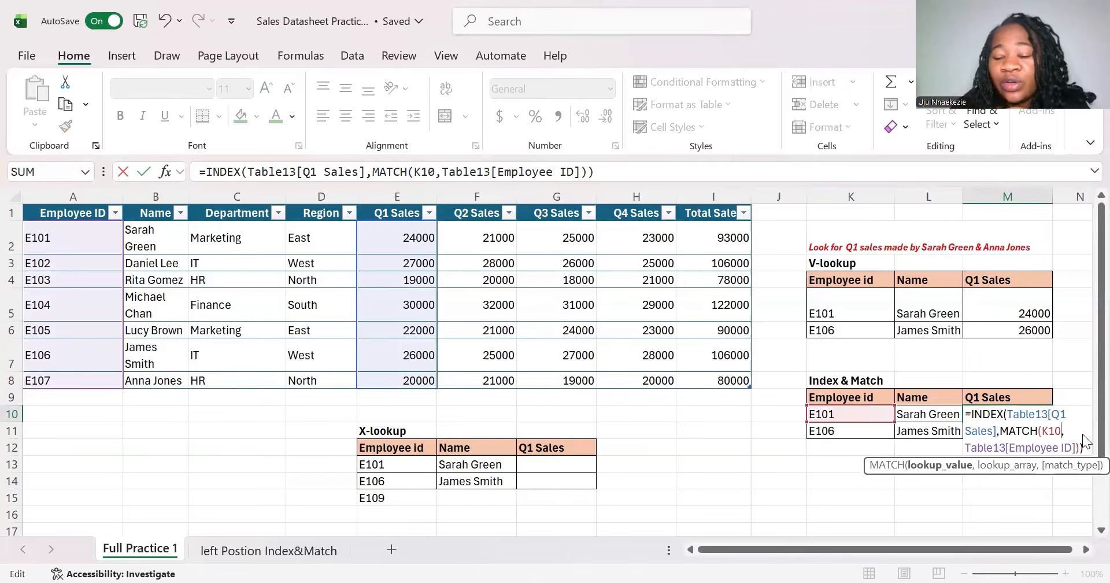
pyautogui.press('Return')
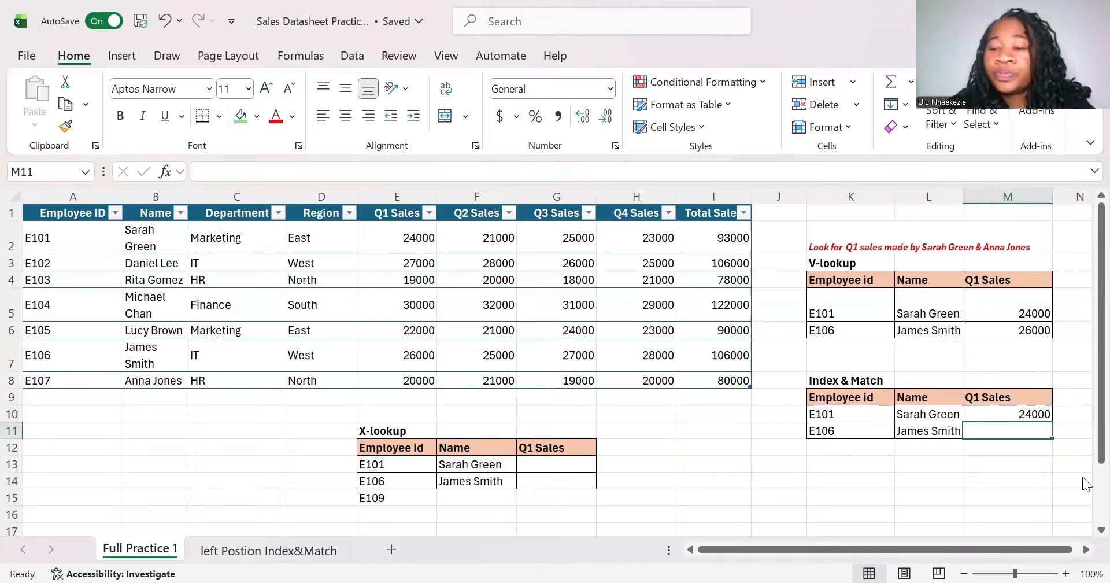
pyautogui.click(1021, 412)
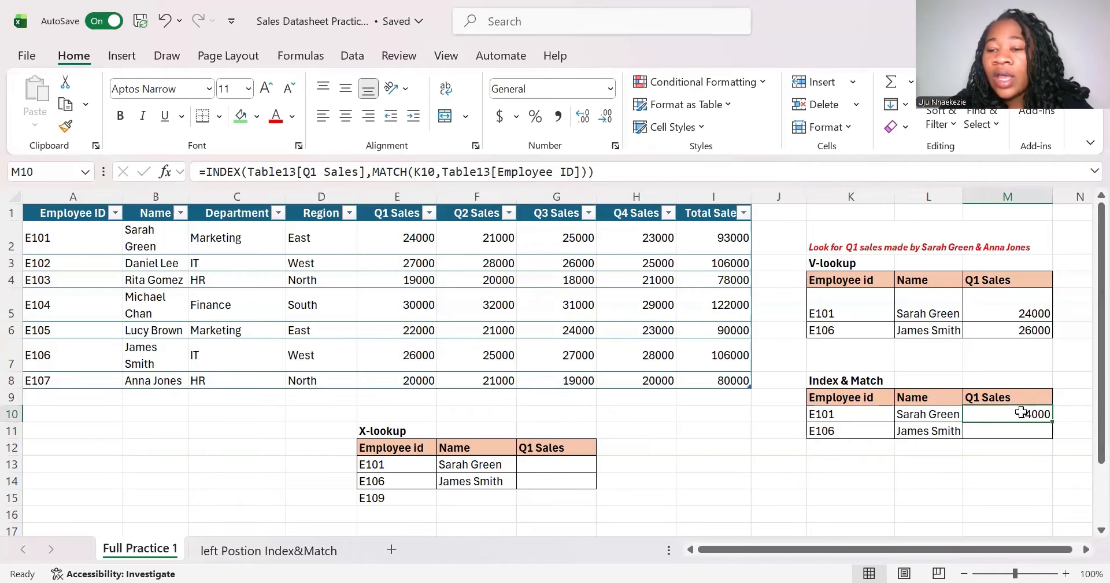
pyautogui.doubleClick(1052, 421)
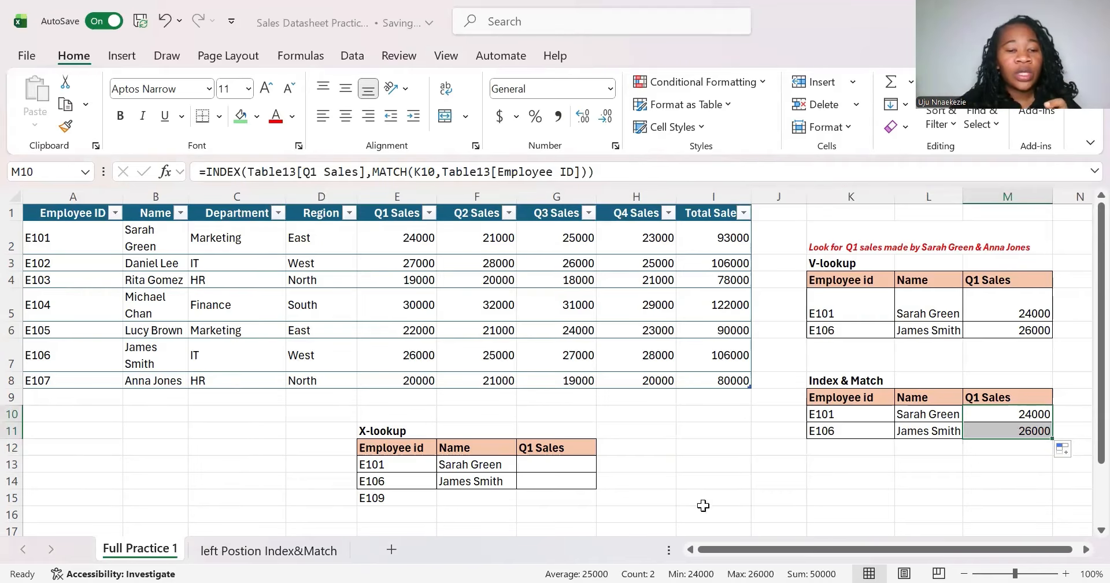
# Add the column header "Q 3 SALES" in cell M4 of the left Postion Index&Match sheet
pyautogui.click(268, 549)
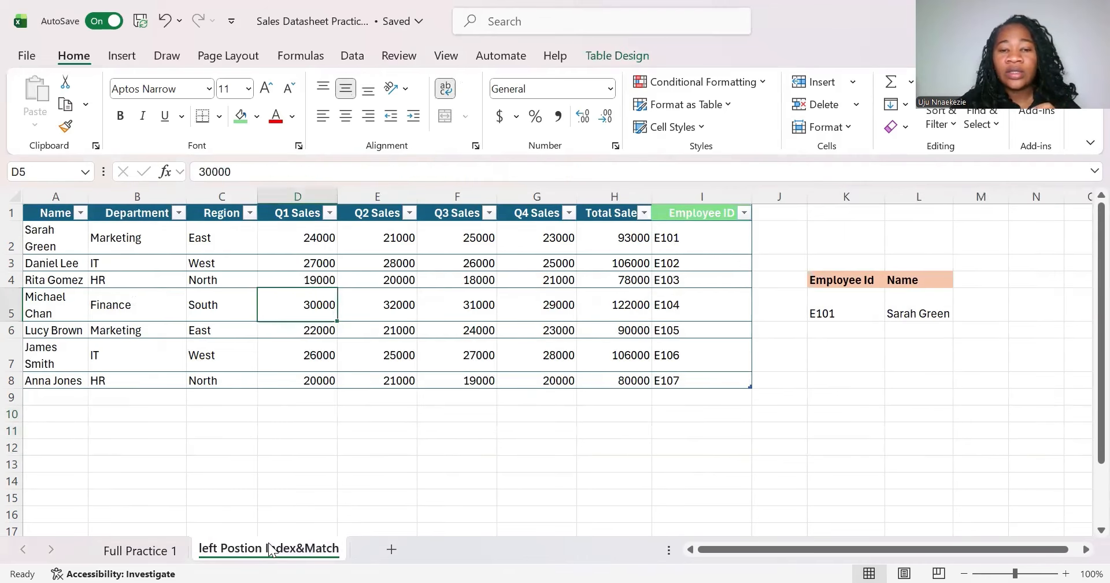
pyautogui.click(864, 357)
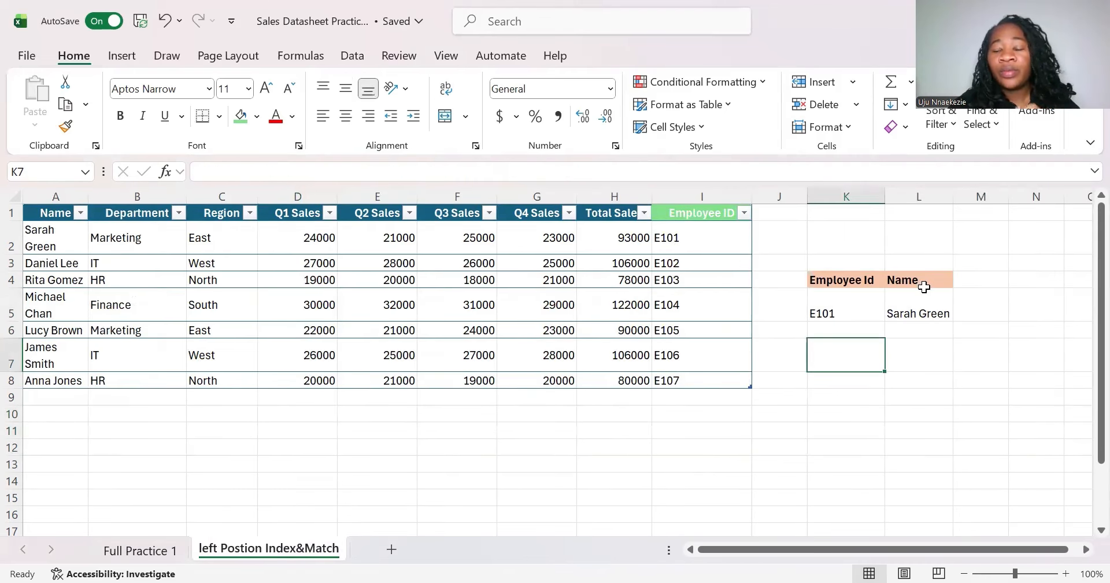
pyautogui.moveTo(922, 298); pyautogui.dragTo(976, 282)
pyautogui.click(977, 281)
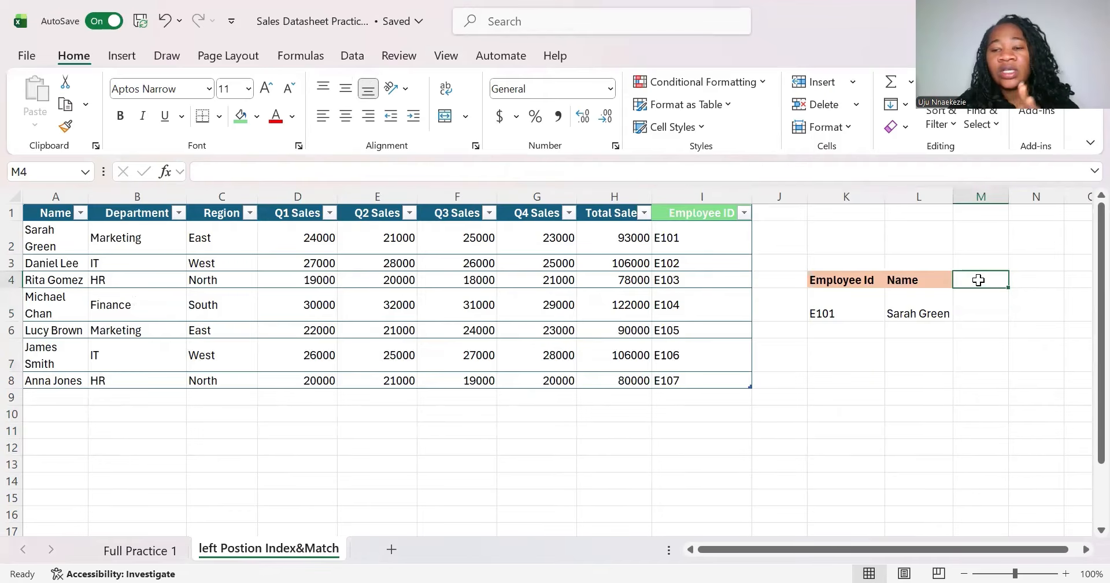
pyautogui.write('q3sal')
pyautogui.press('BackSpace')
pyautogui.press('BackSpace')
pyautogui.press('BackSpace')
pyautogui.press('BackSpace')
pyautogui.press('BackSpace')
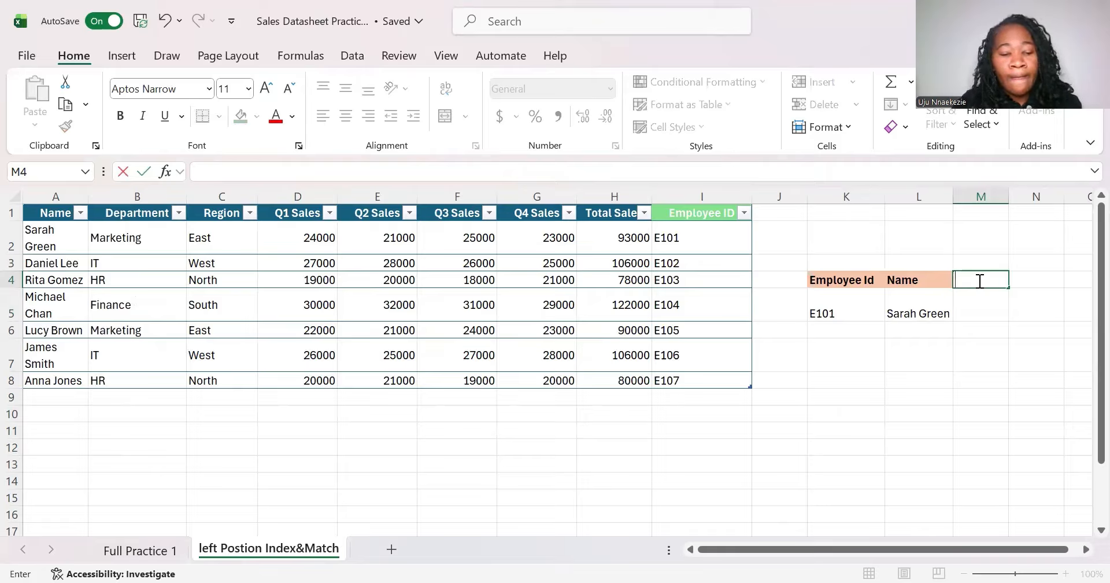
pyautogui.write('Q 3 SALES')
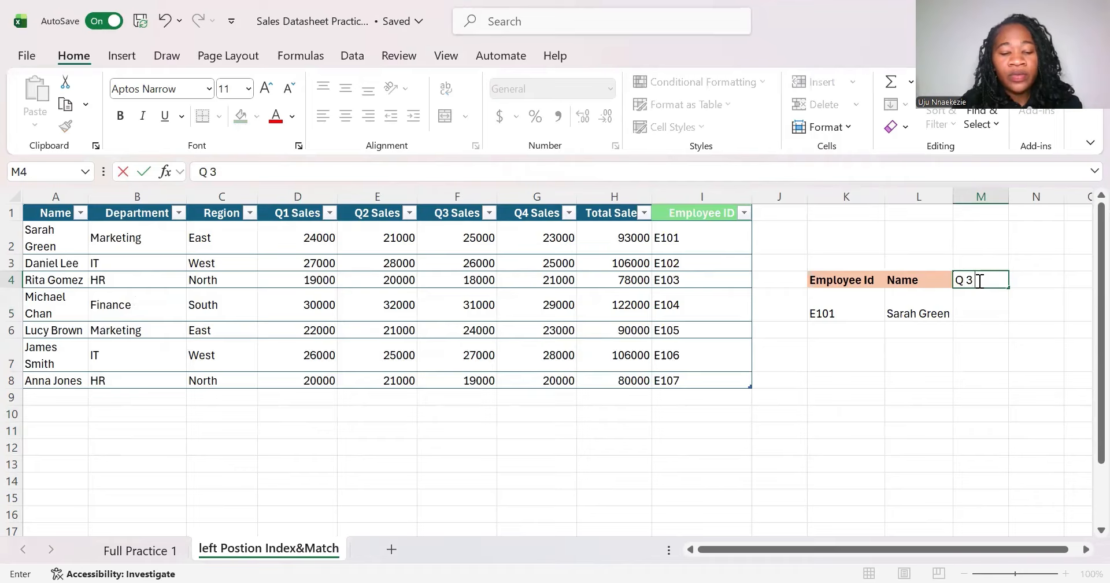
pyautogui.click(1017, 414)
# Begin a formula in cell M5 beneath the Q 3 SALES header
pyautogui.click(974, 295)
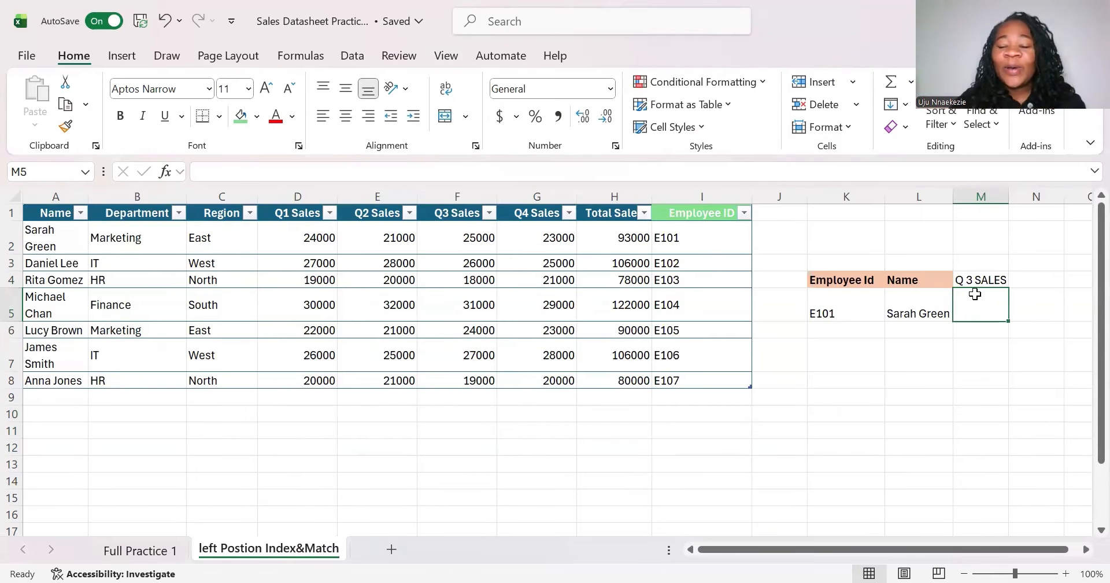
pyautogui.write('=')
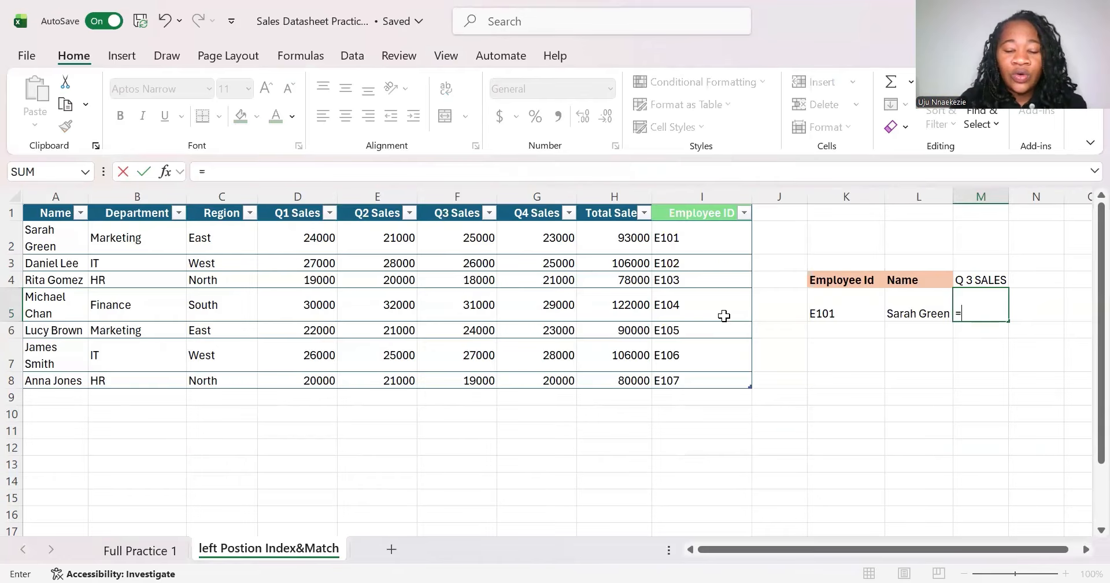
pyautogui.write('VLOOK')
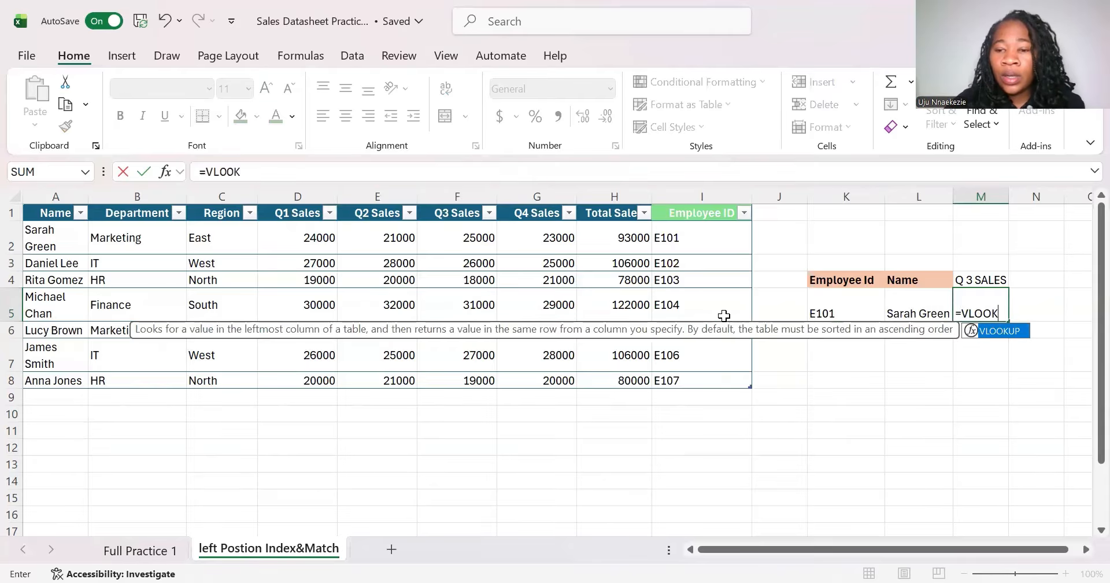
pyautogui.press('BackSpace')
pyautogui.press('BackSpace')
pyautogui.press('BackSpace')
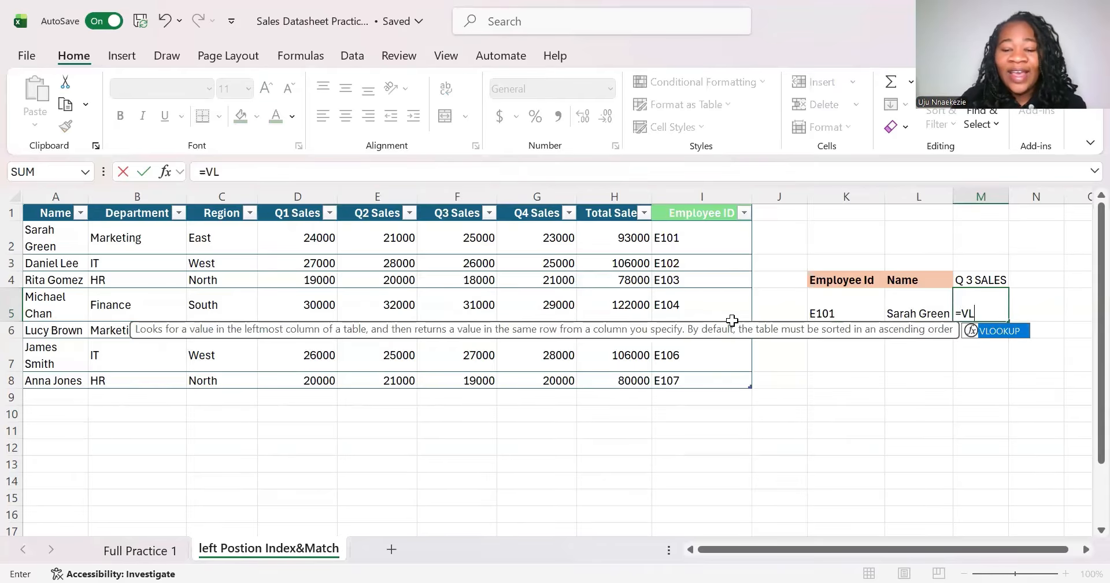
pyautogui.press('BackSpace')
pyautogui.press('BackSpace')
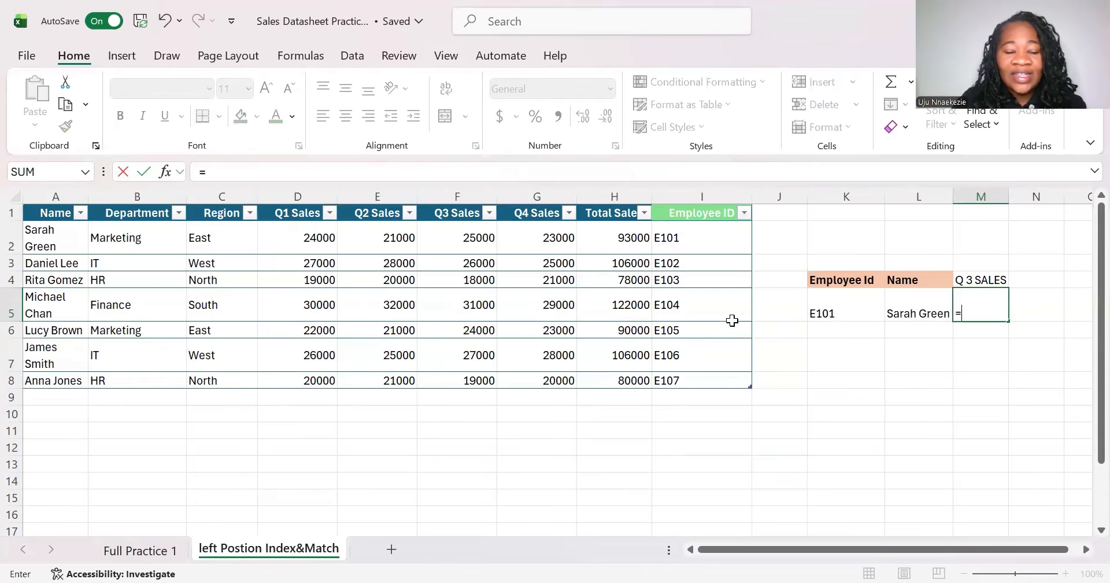
# Enter INDEX in the M5 formula with the table's Q3 Sales column, Table134[Q3 Sales], as the array
pyautogui.write('INDEX')
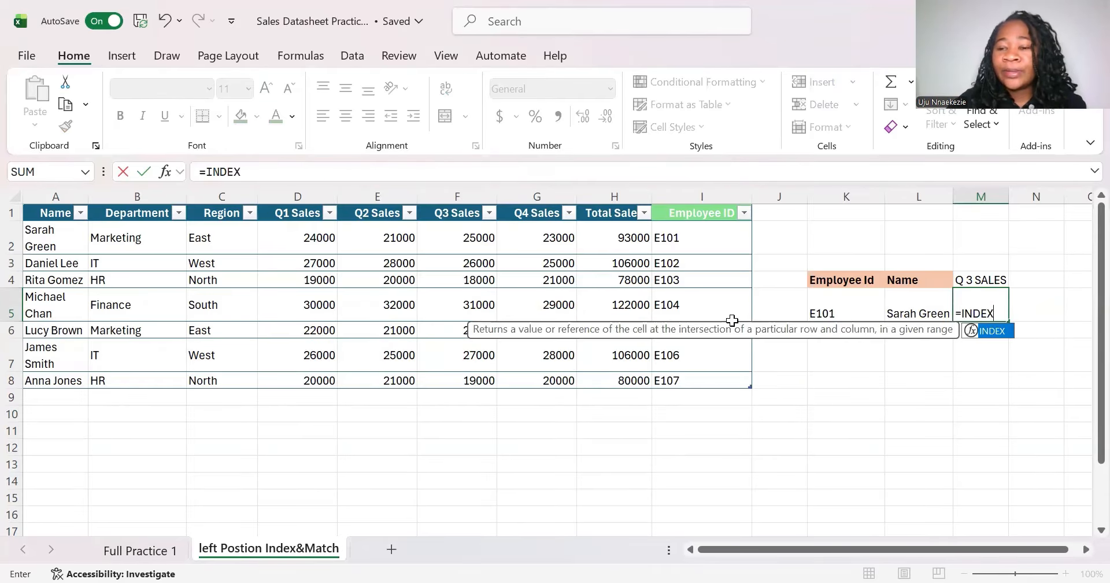
pyautogui.doubleClick(1000, 330)
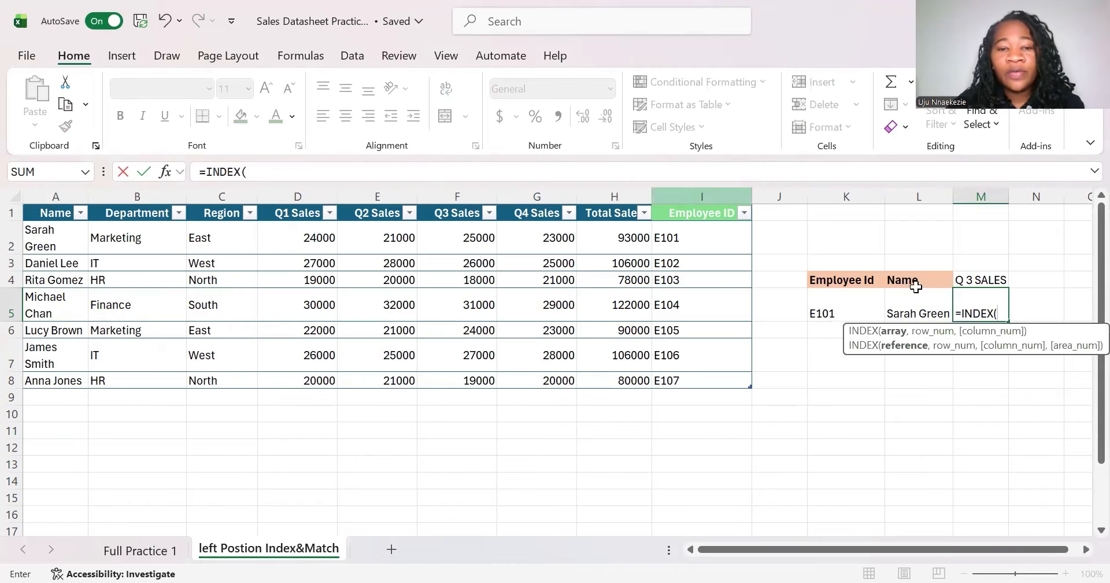
pyautogui.moveTo(457, 232); pyautogui.dragTo(469, 376)
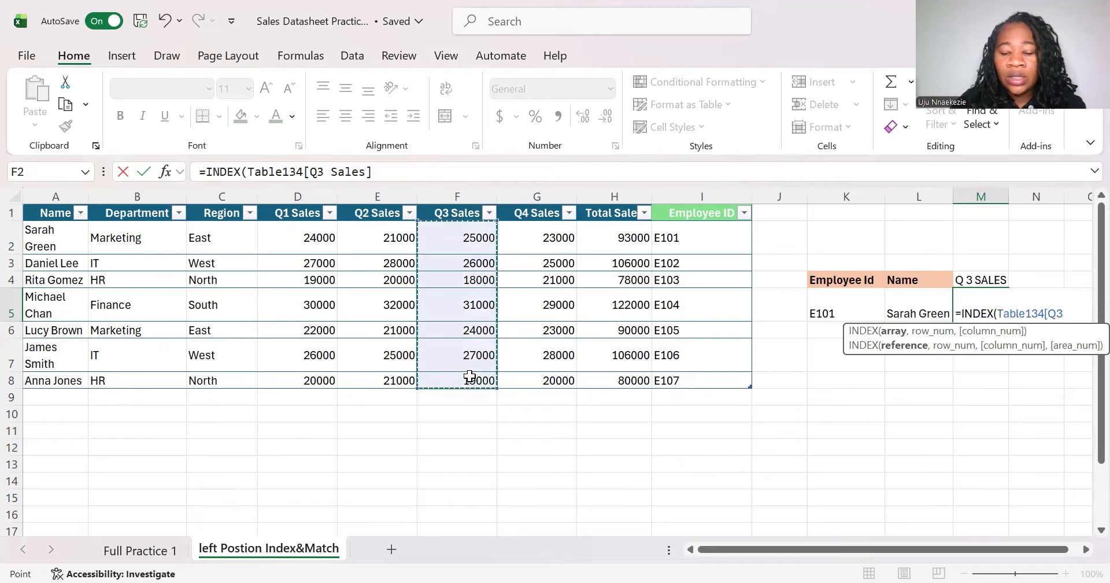
pyautogui.write(',')
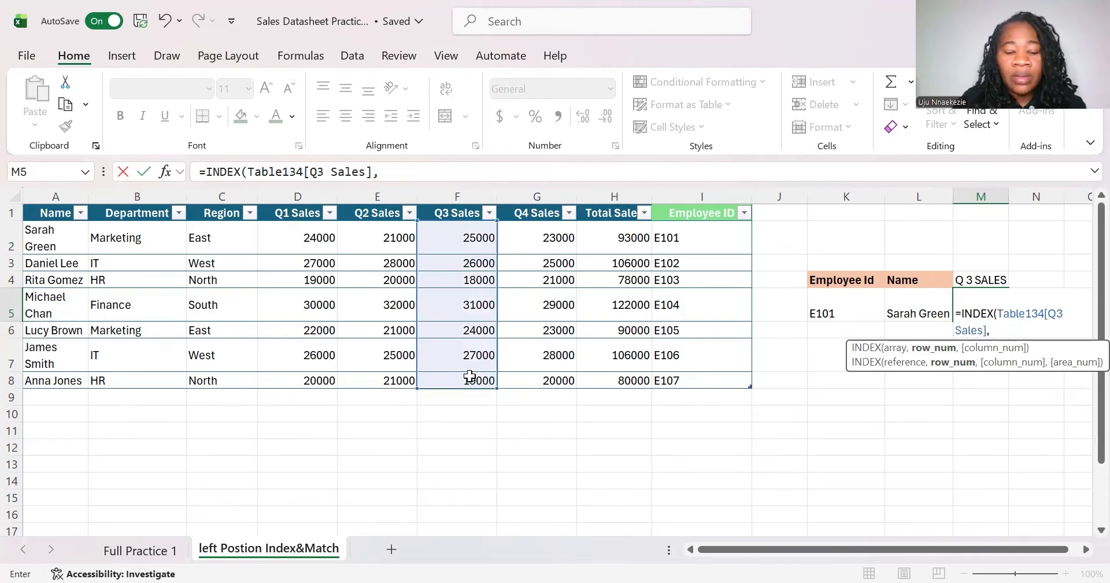
# Complete the M5 formula with an exact MATCH (0) of K5 against Table134[Employee ID] as the row number
pyautogui.write('MATCH(')
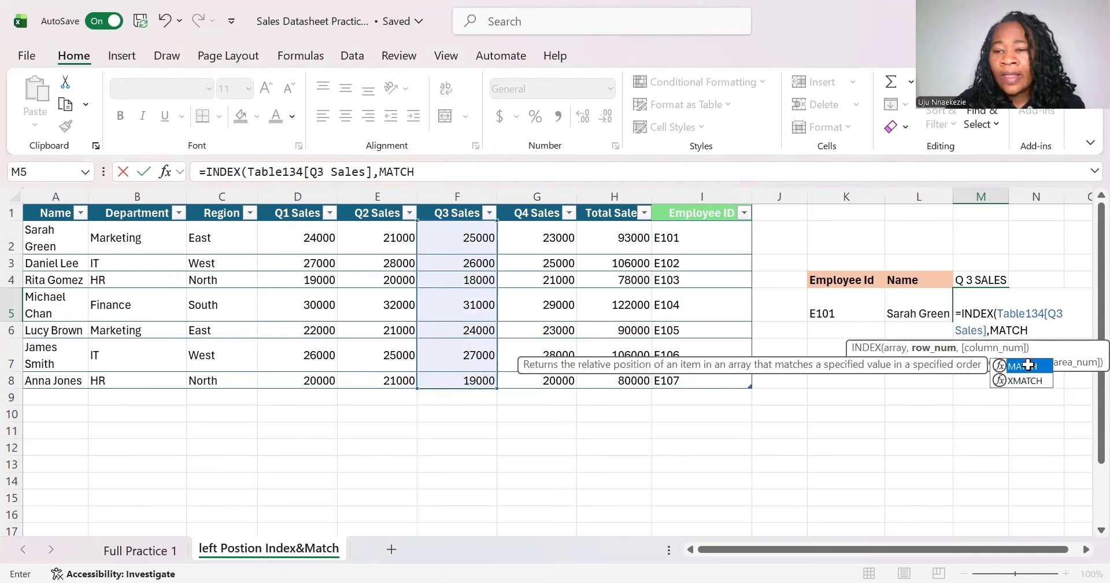
pyautogui.doubleClick(1026, 366)
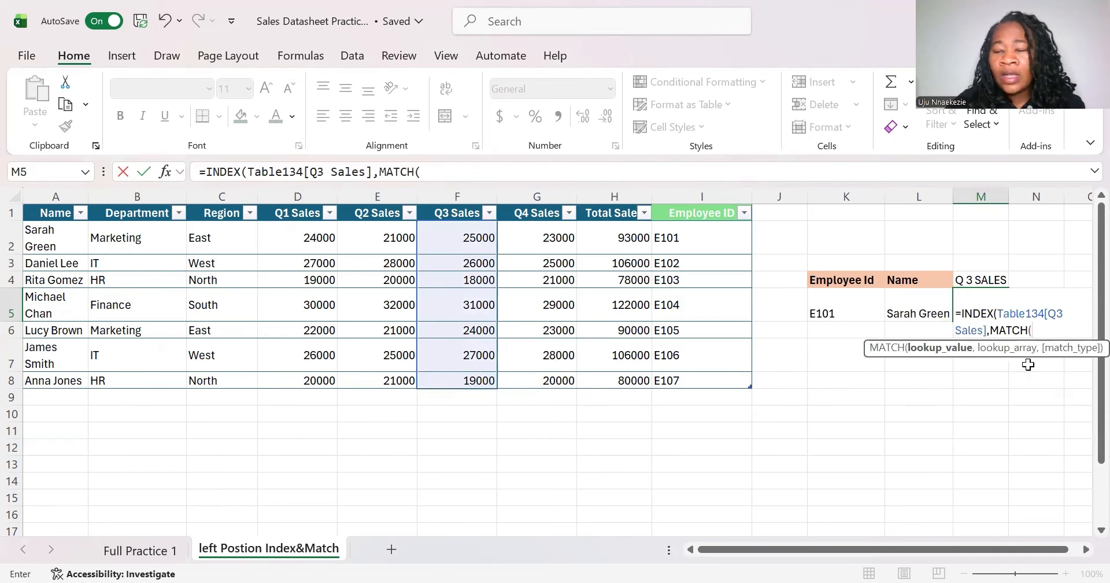
pyautogui.click(853, 309)
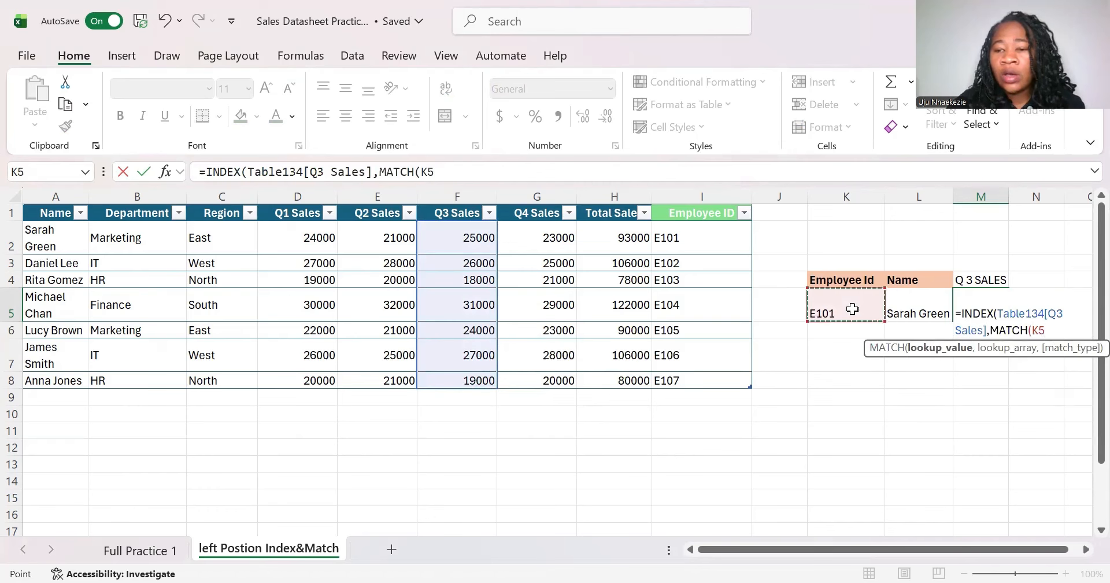
pyautogui.write(',')
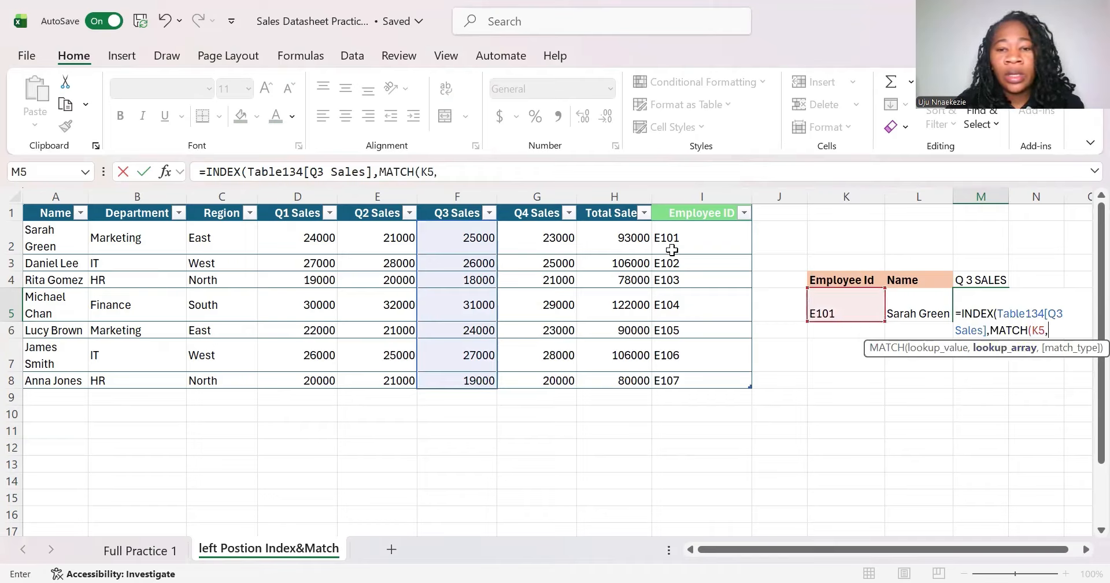
pyautogui.moveTo(674, 231); pyautogui.dragTo(692, 376)
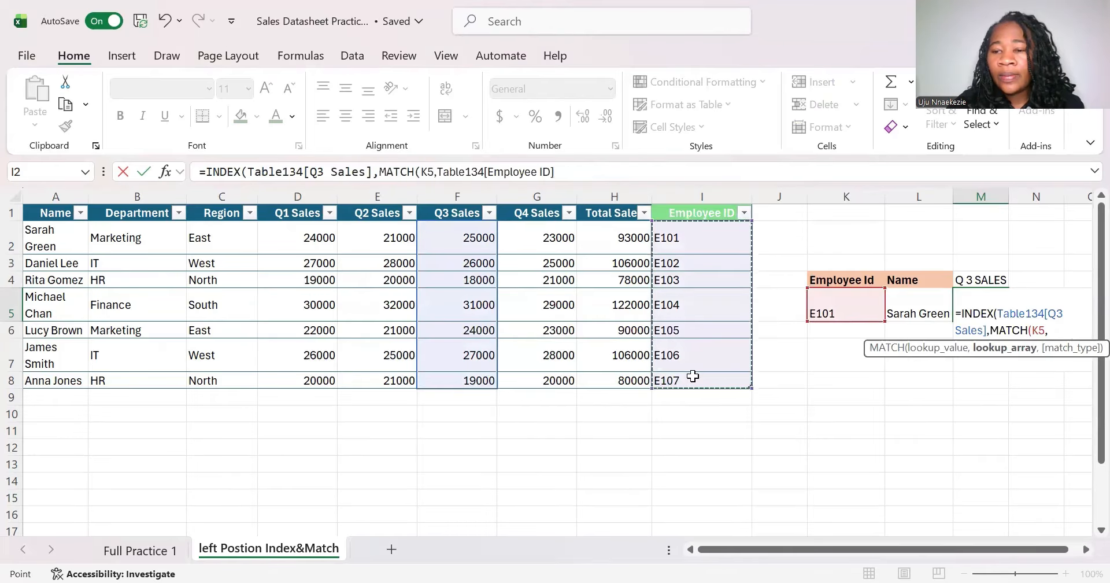
pyautogui.write(',')
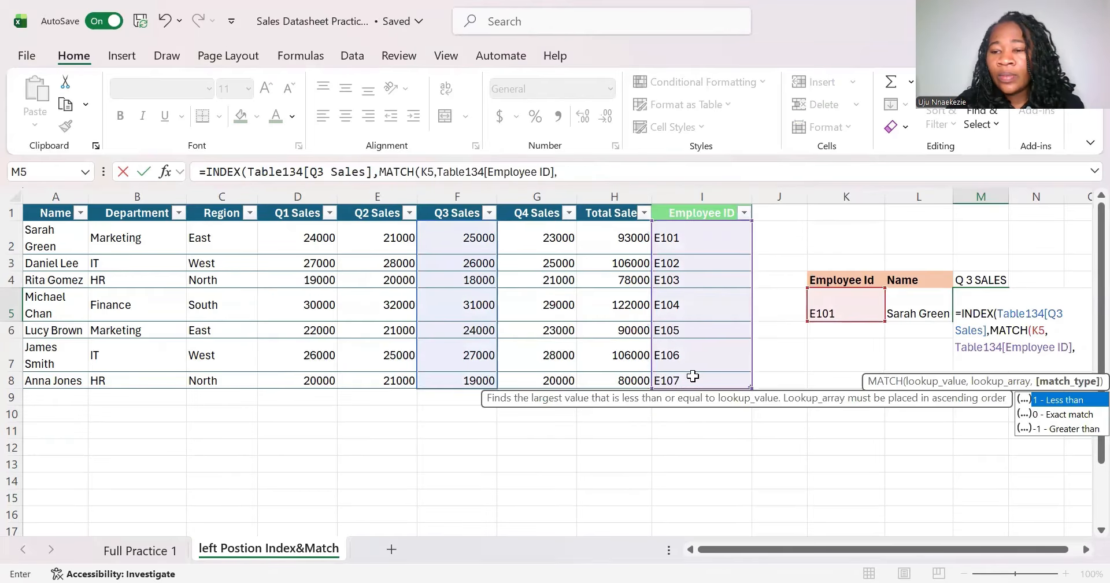
pyautogui.click(1068, 414)
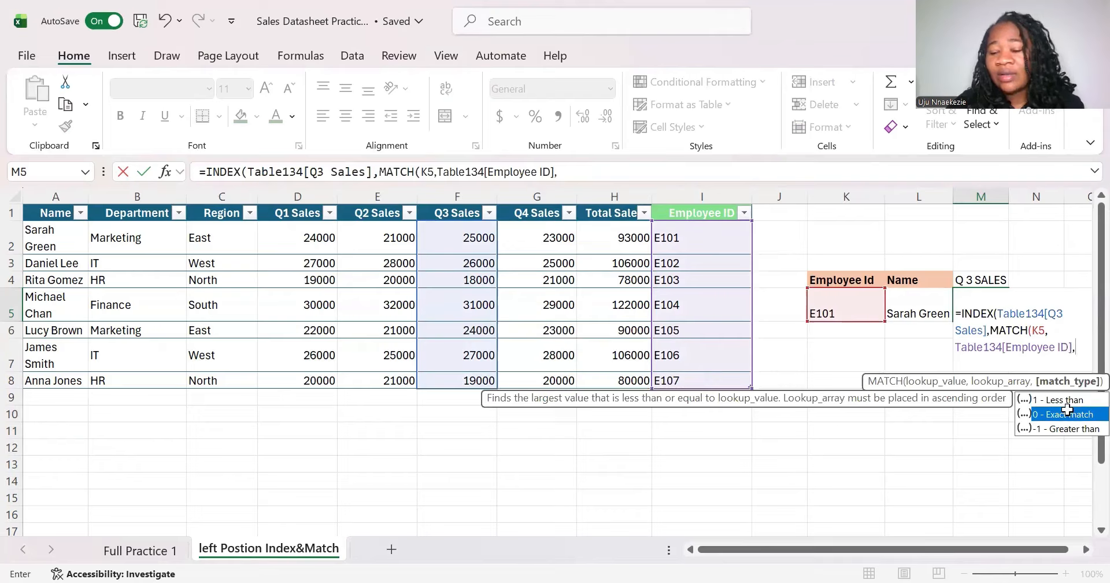
pyautogui.doubleClick(1068, 414)
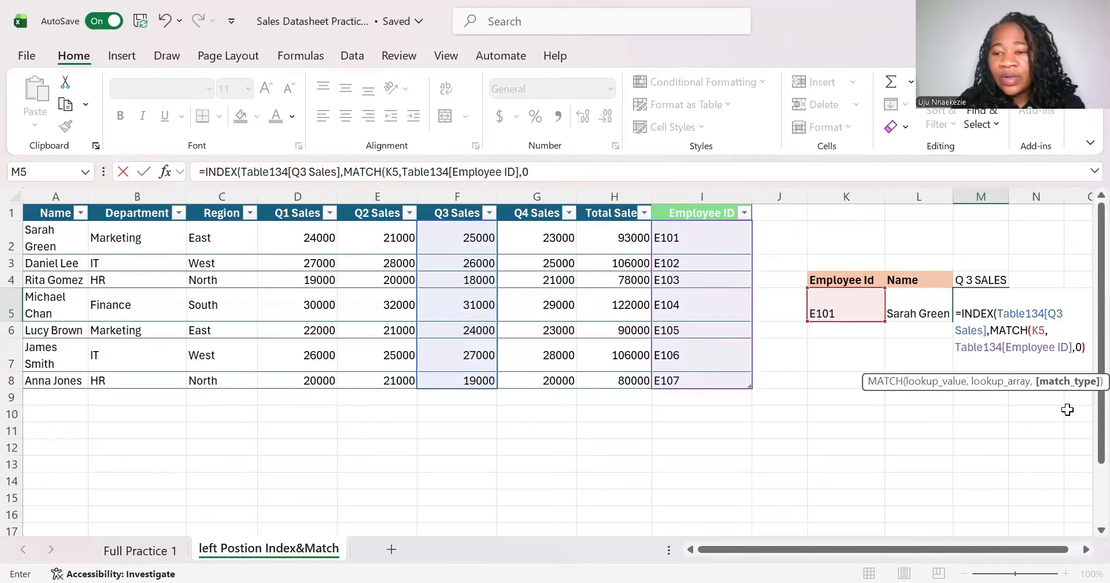
pyautogui.write(')')
pyautogui.press('Return')
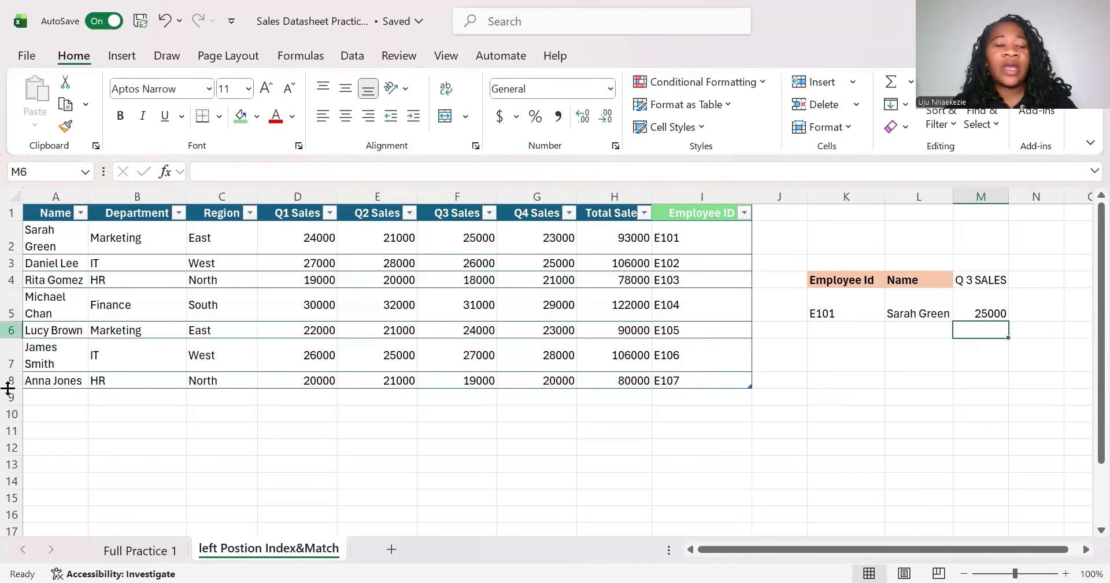
# Start an XLOOKUP formula in cell G13, under Q1 Sales in the X-lookup table of the Full Practice 1 sheet
pyautogui.click(155, 549)
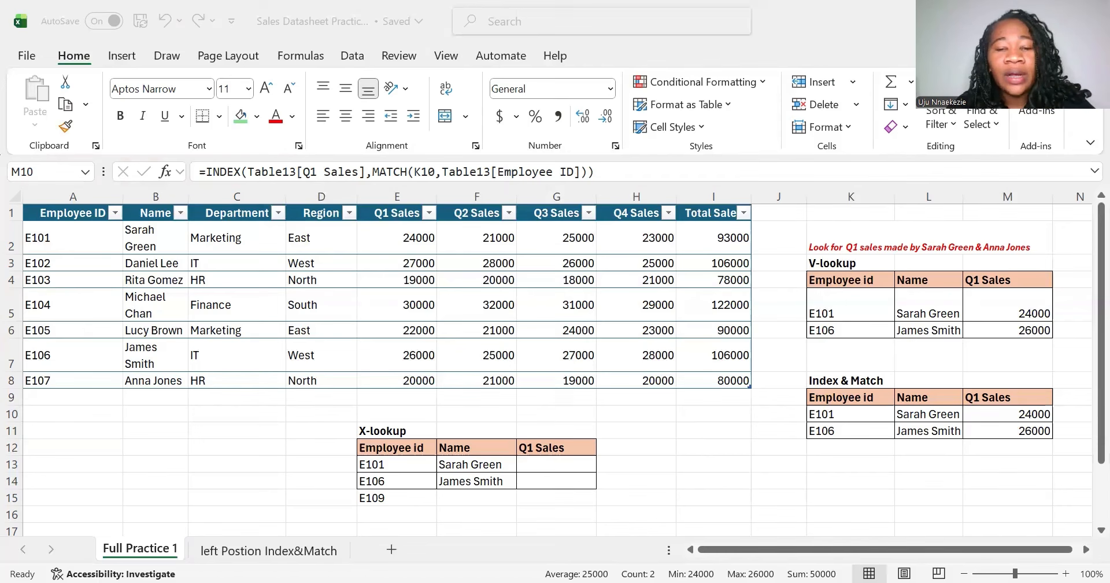
pyautogui.click(650, 510)
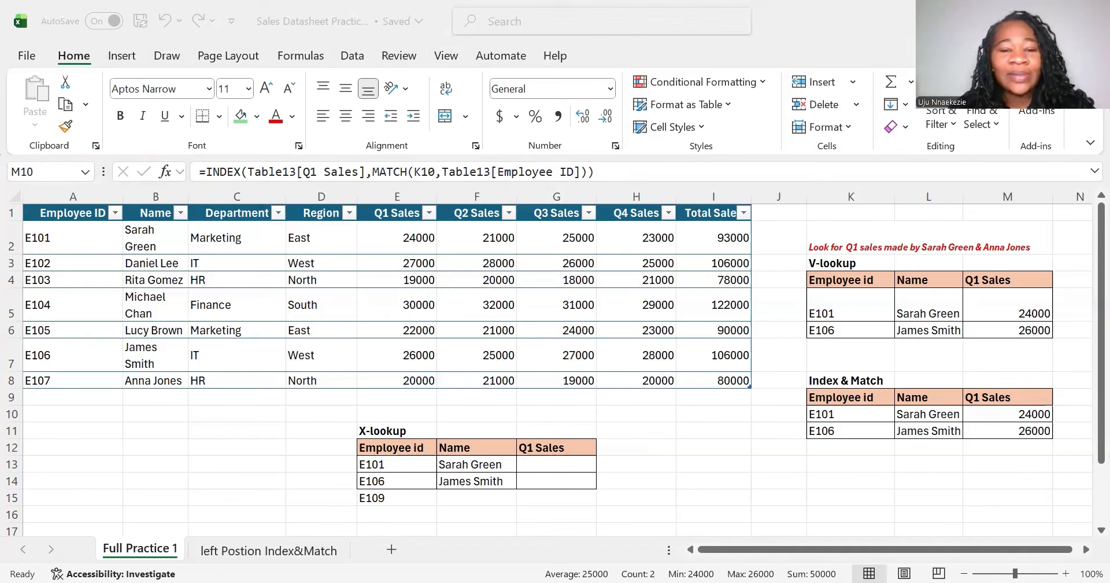
pyautogui.click(531, 468)
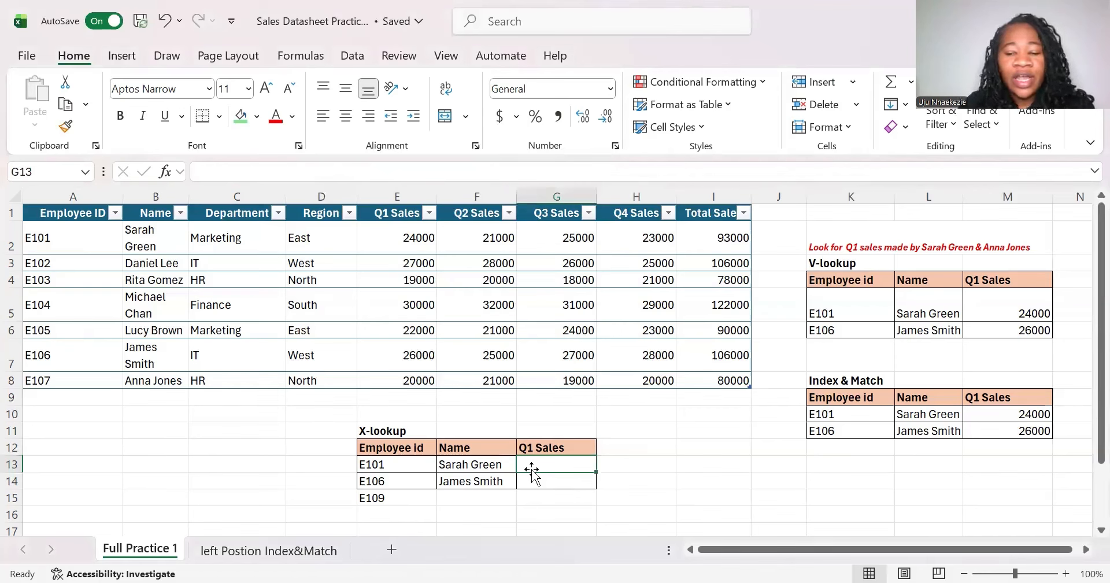
pyautogui.write('=')
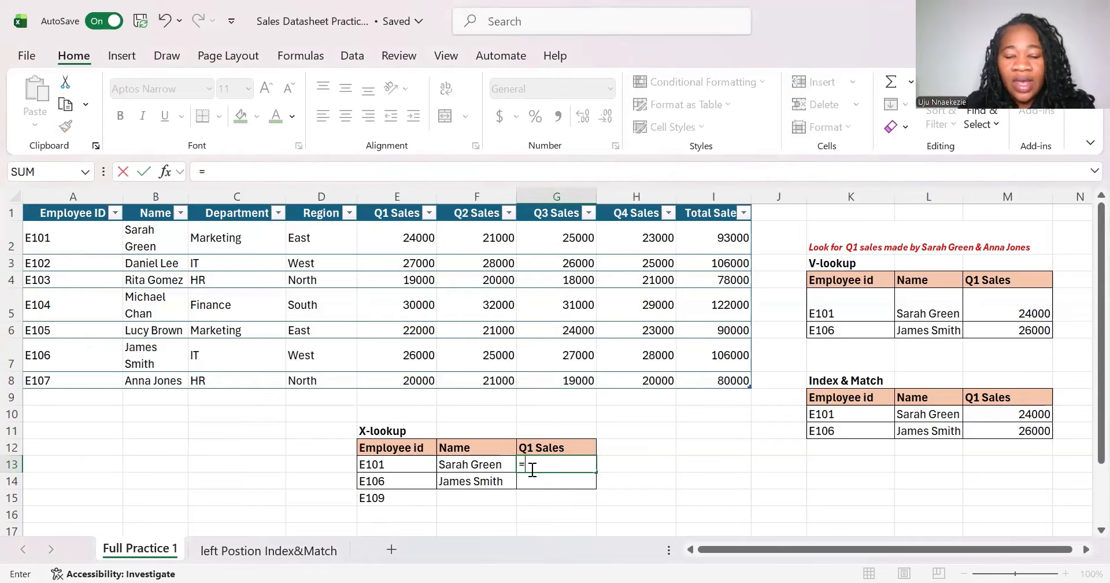
pyautogui.write('XLO')
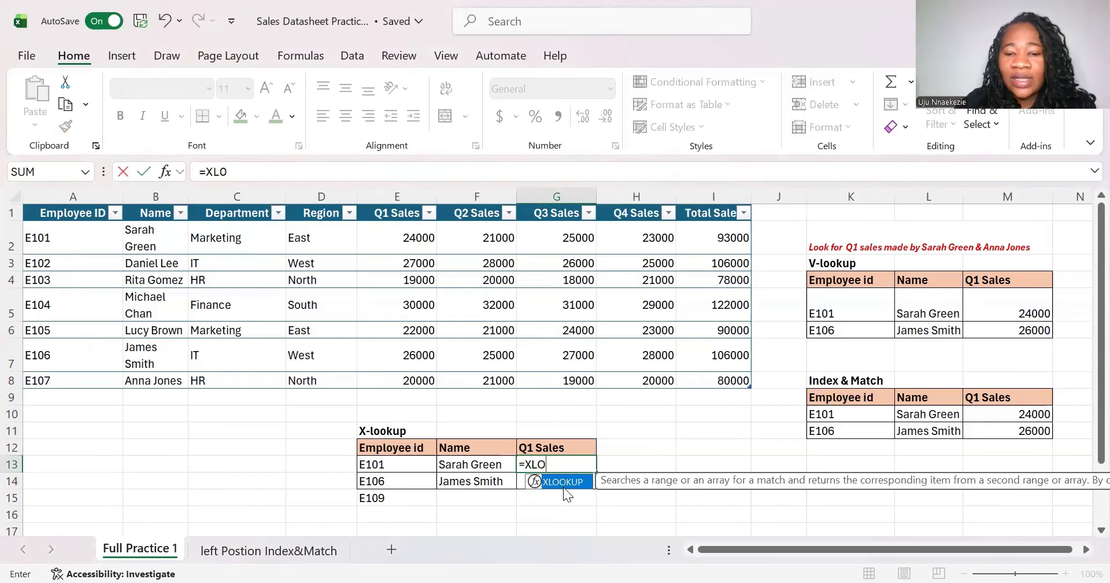
pyautogui.doubleClick(563, 481)
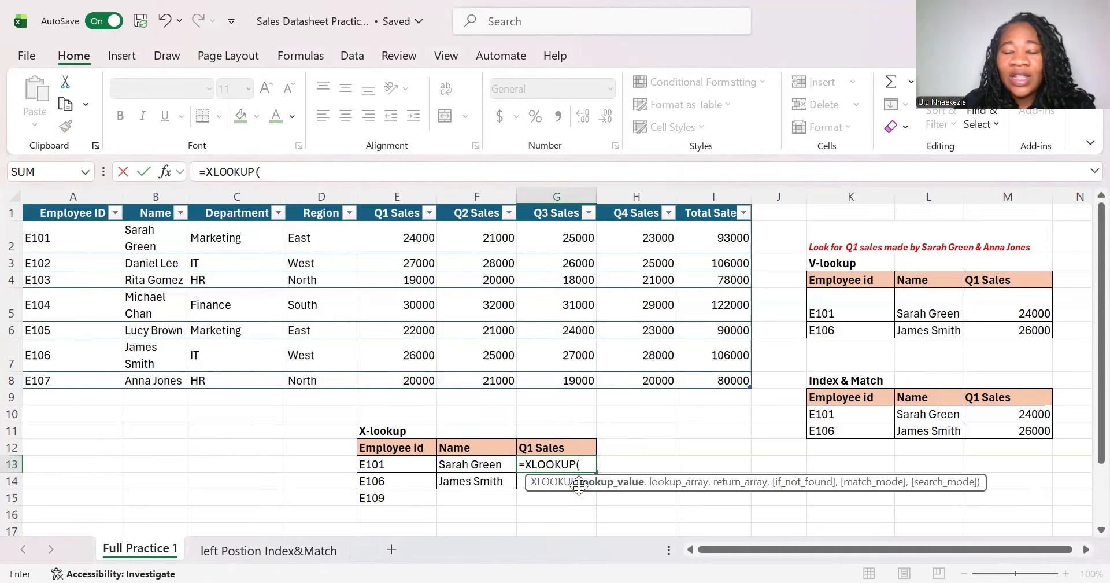
# Complete the G13 XLOOKUP with E13 as lookup value, Table13[Employee ID] as lookup array and Table13[Name] as return array
pyautogui.click(410, 466)
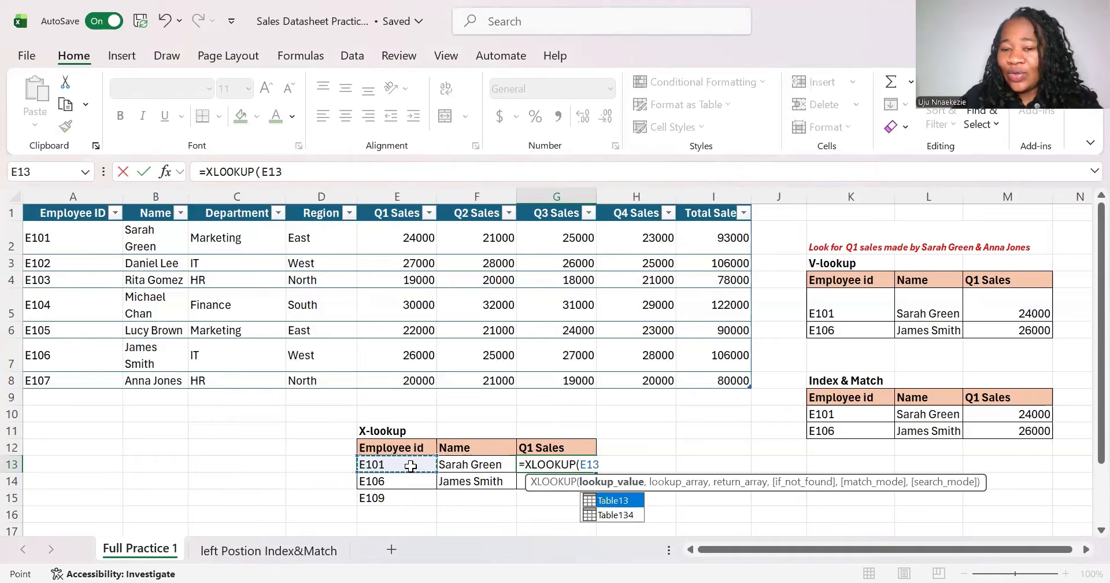
pyautogui.write(',')
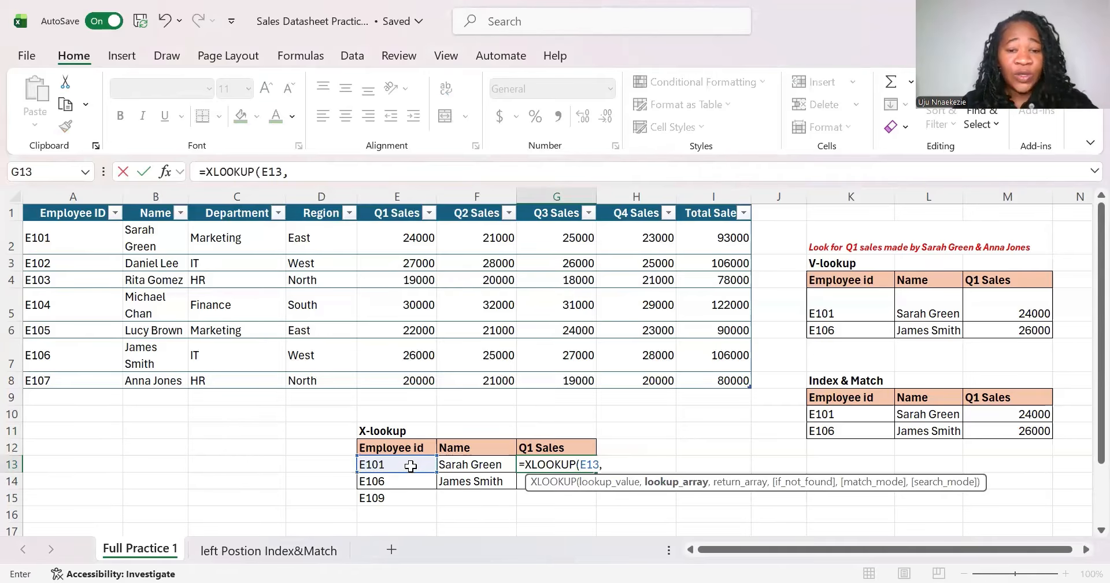
pyautogui.click(57, 238)
pyautogui.moveTo(61, 278); pyautogui.dragTo(75, 381)
pyautogui.write(',')
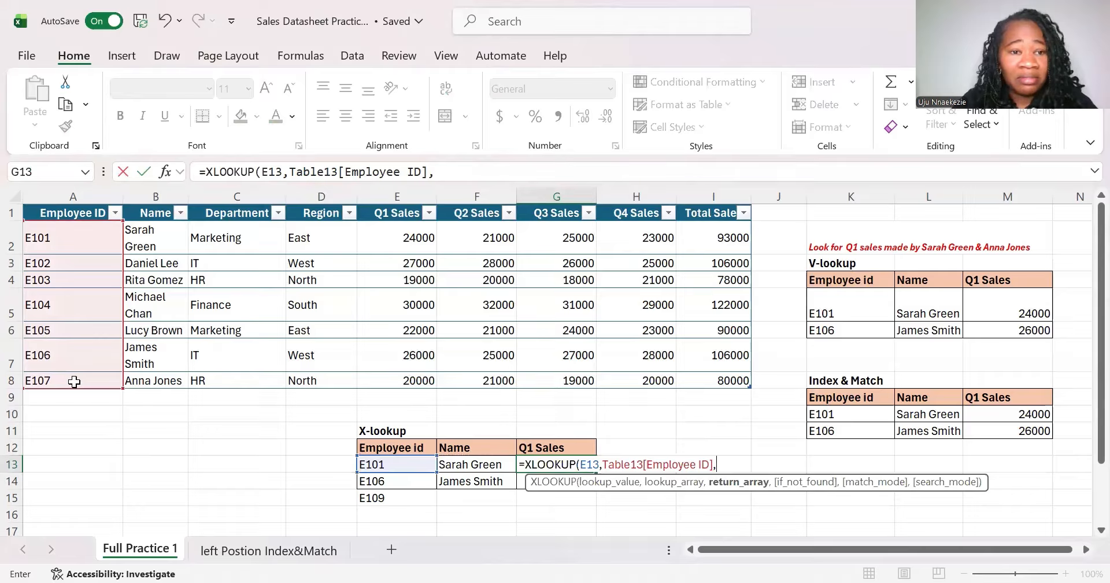
pyautogui.click(151, 240)
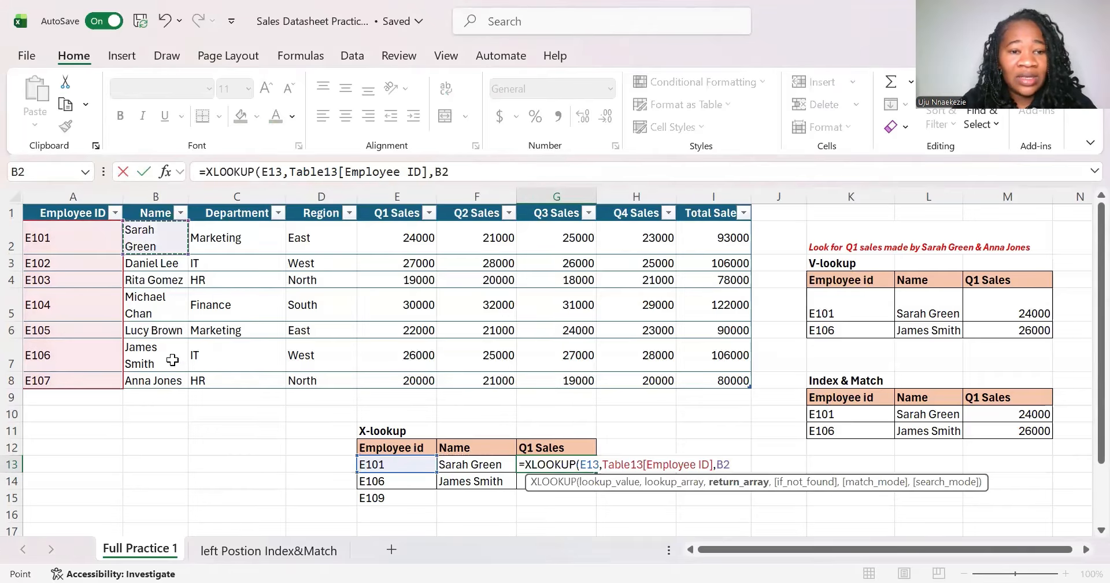
pyautogui.moveTo(173, 359); pyautogui.dragTo(172, 376)
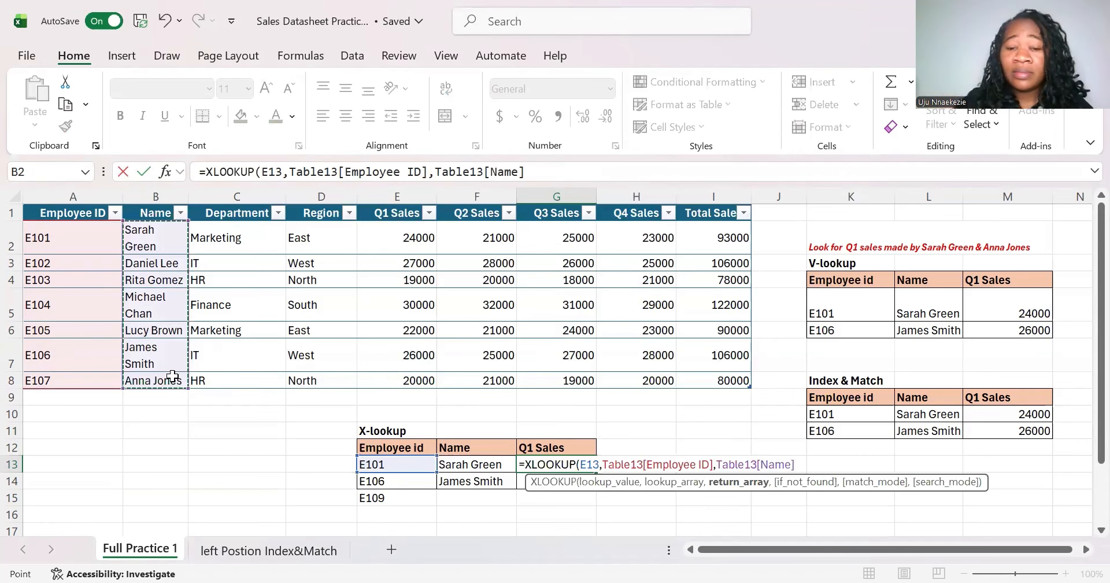
pyautogui.press('Return')
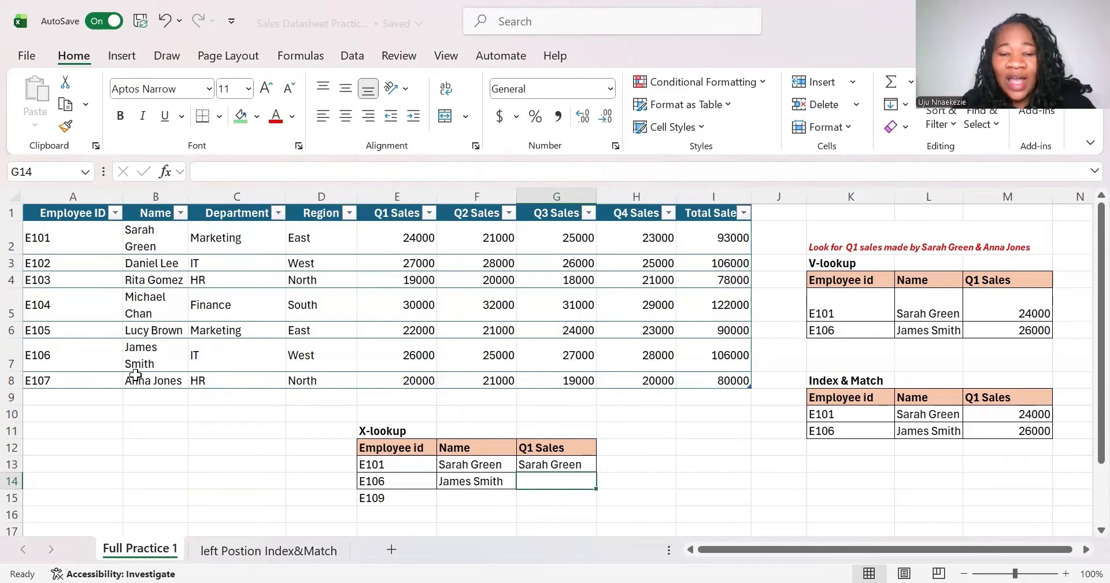
# Reopen the G13 formula and remove all its arguments, keeping only =XLOOKUP
pyautogui.click(536, 482)
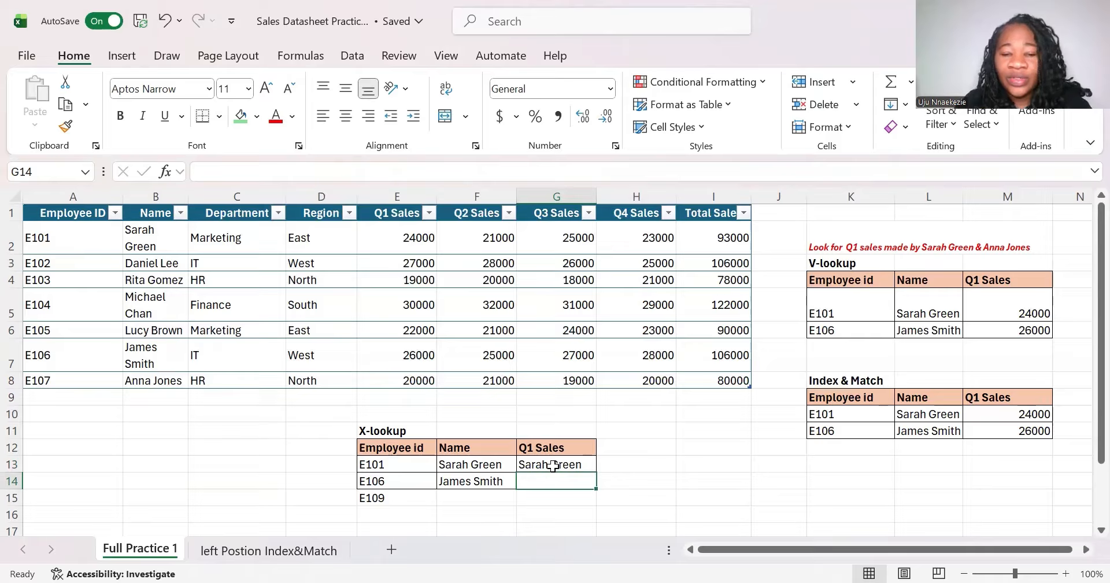
pyautogui.click(553, 466)
pyautogui.doubleClick(553, 466)
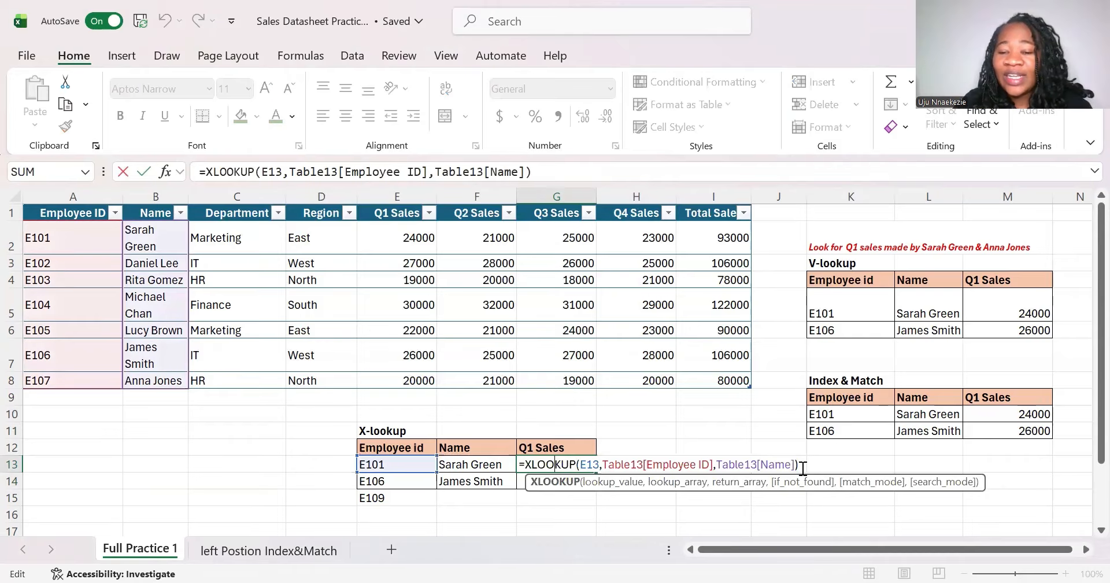
pyautogui.press('BackSpace')
pyautogui.press('BackSpace')
pyautogui.press('BackSpace')
pyautogui.press('BackSpace')
pyautogui.press('BackSpace')
pyautogui.press('BackSpace')
pyautogui.press('BackSpace')
pyautogui.press('BackSpace')
pyautogui.press('BackSpace')
pyautogui.press('BackSpace')
pyautogui.press('BackSpace')
pyautogui.press('BackSpace')
pyautogui.press('BackSpace')
pyautogui.press('BackSpace')
pyautogui.press('BackSpace')
pyautogui.press('BackSpace')
pyautogui.press('BackSpace')
pyautogui.press('BackSpace')
pyautogui.press('BackSpace')
pyautogui.press('BackSpace')
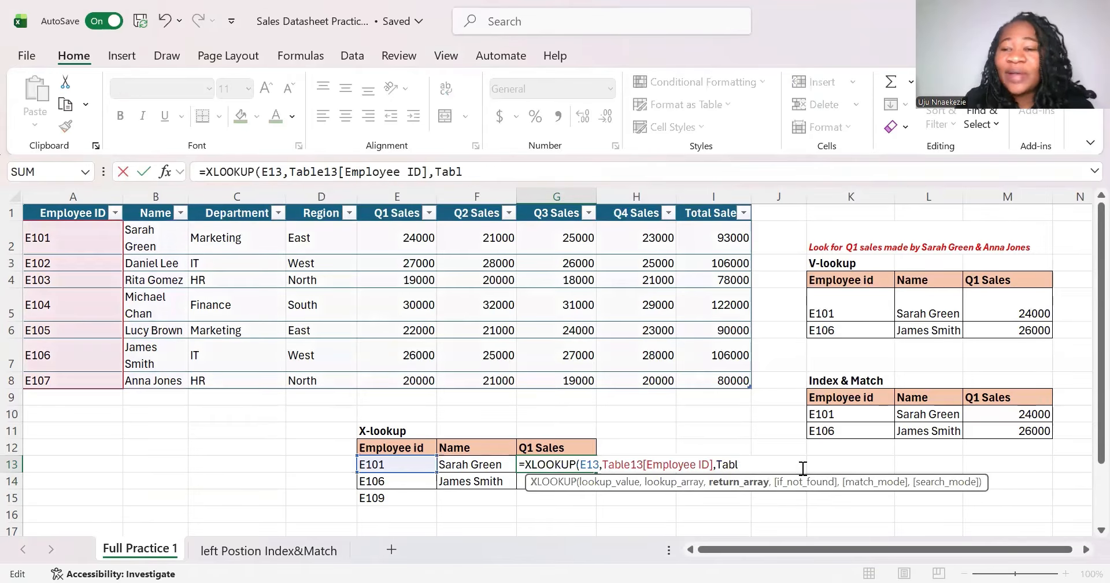
pyautogui.press('BackSpace')
pyautogui.press('BackSpace')
pyautogui.press('BackSpace')
pyautogui.press('BackSpace')
pyautogui.press('BackSpace')
pyautogui.press('BackSpace')
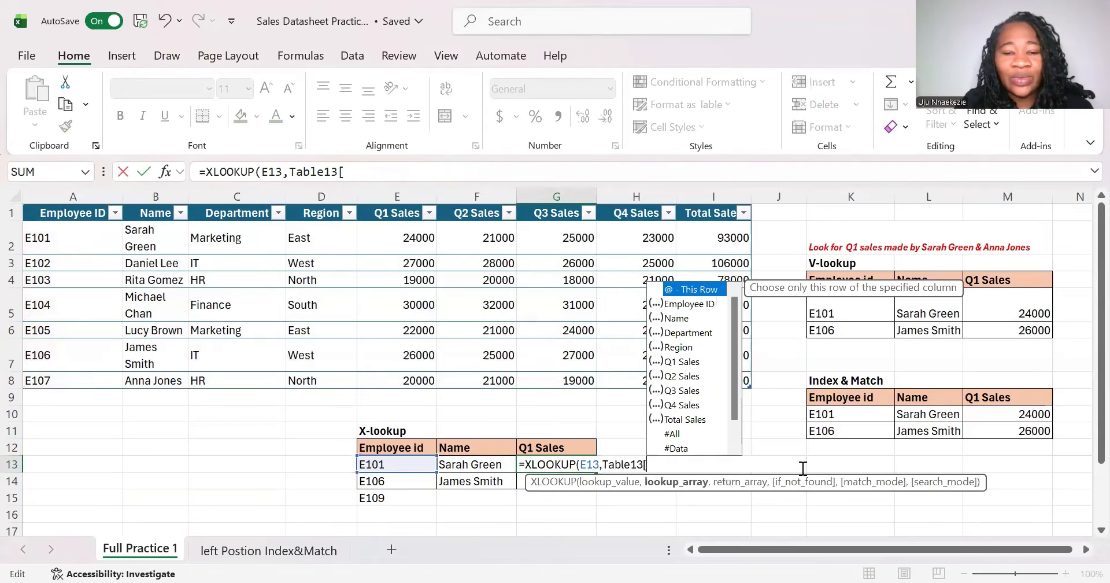
pyautogui.press('BackSpace')
pyautogui.press('BackSpace')
pyautogui.press('BackSpace')
pyautogui.press('BackSpace')
pyautogui.press('BackSpace')
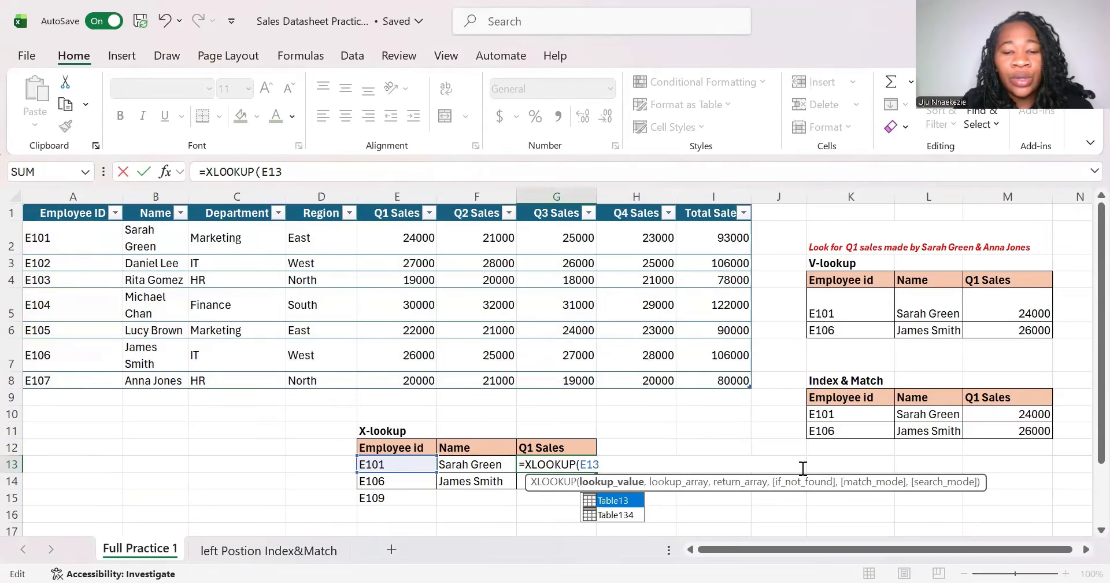
pyautogui.press('BackSpace')
pyautogui.press('BackSpace')
pyautogui.press('BackSpace')
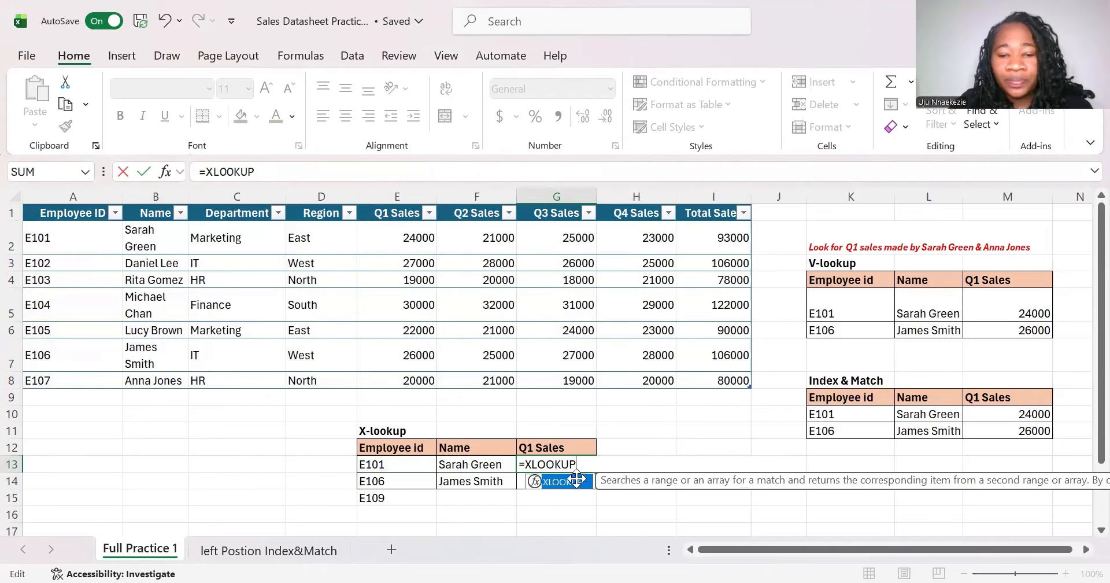
# Complete the G13 XLOOKUP with E13 as lookup value, Table13[Employee ID] as lookup array and Table13[Q1 Sales] as return array
pyautogui.write('(')
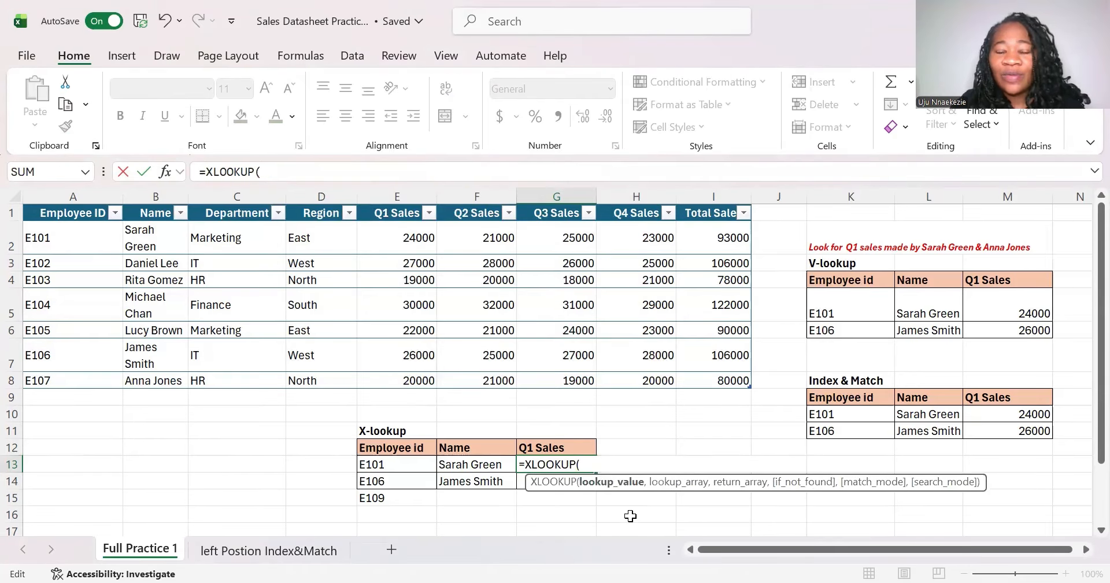
pyautogui.click(397, 464)
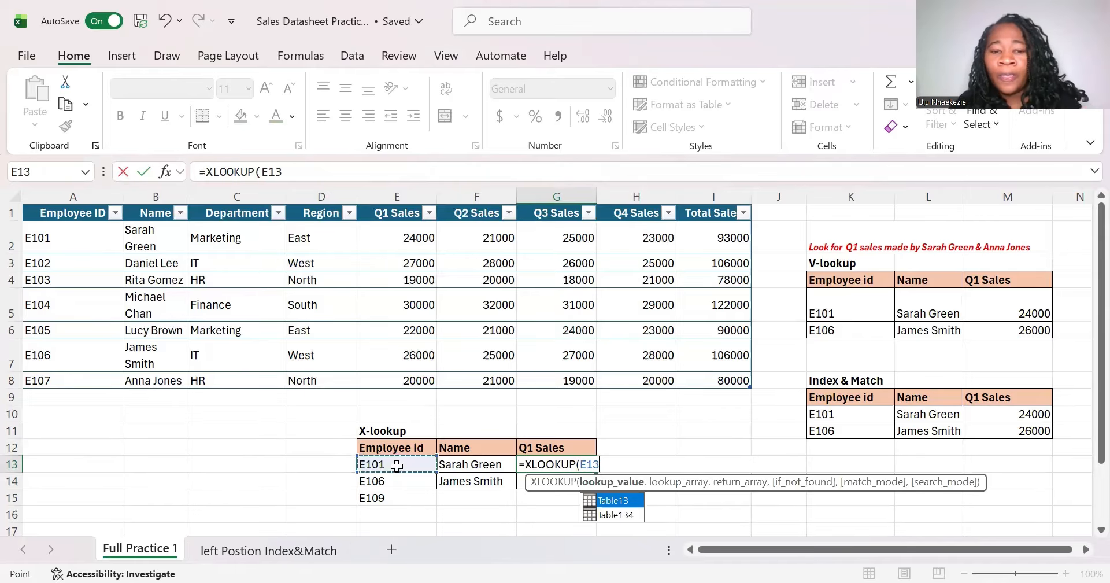
pyautogui.write(',')
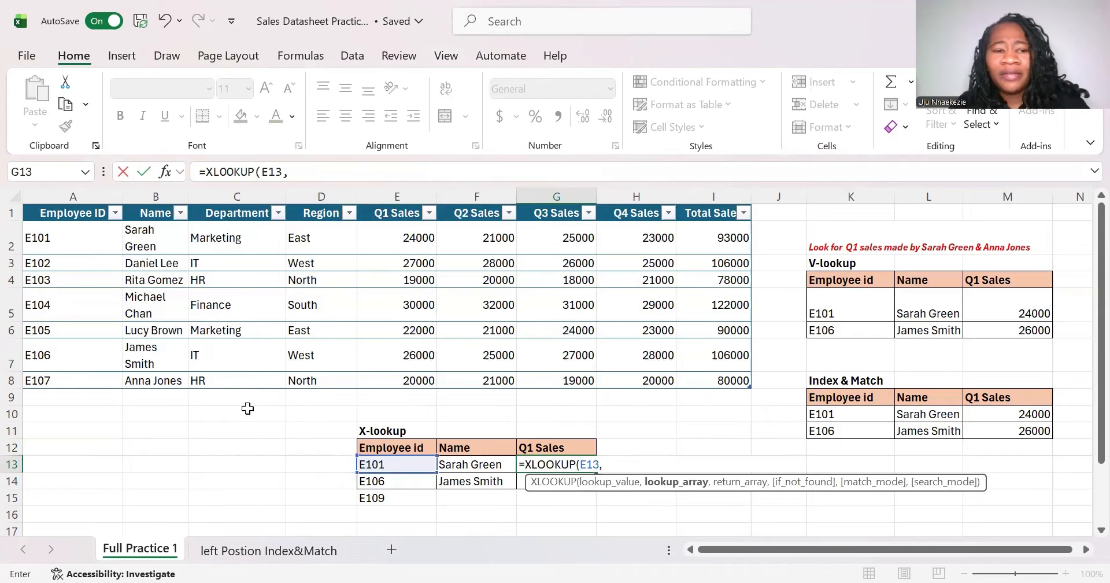
pyautogui.click(63, 243)
pyautogui.moveTo(63, 262); pyautogui.dragTo(86, 374)
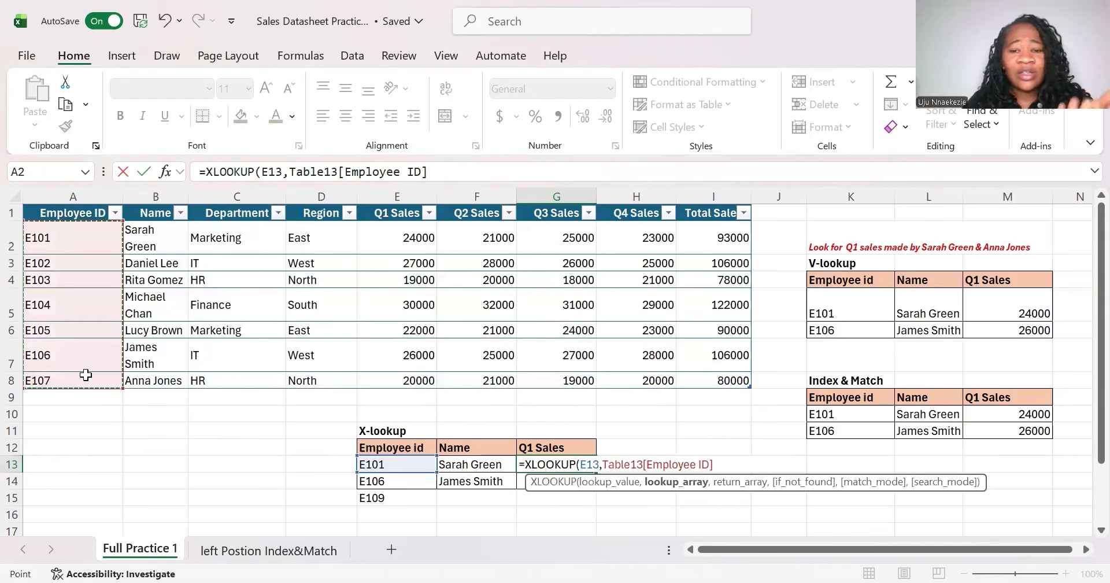
pyautogui.write(',')
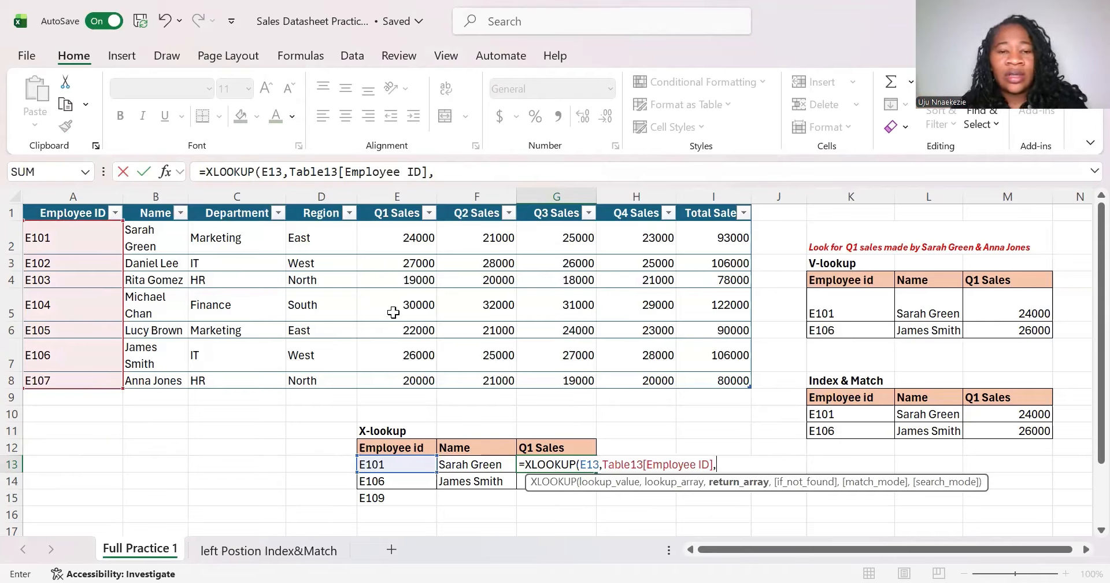
pyautogui.click(397, 230)
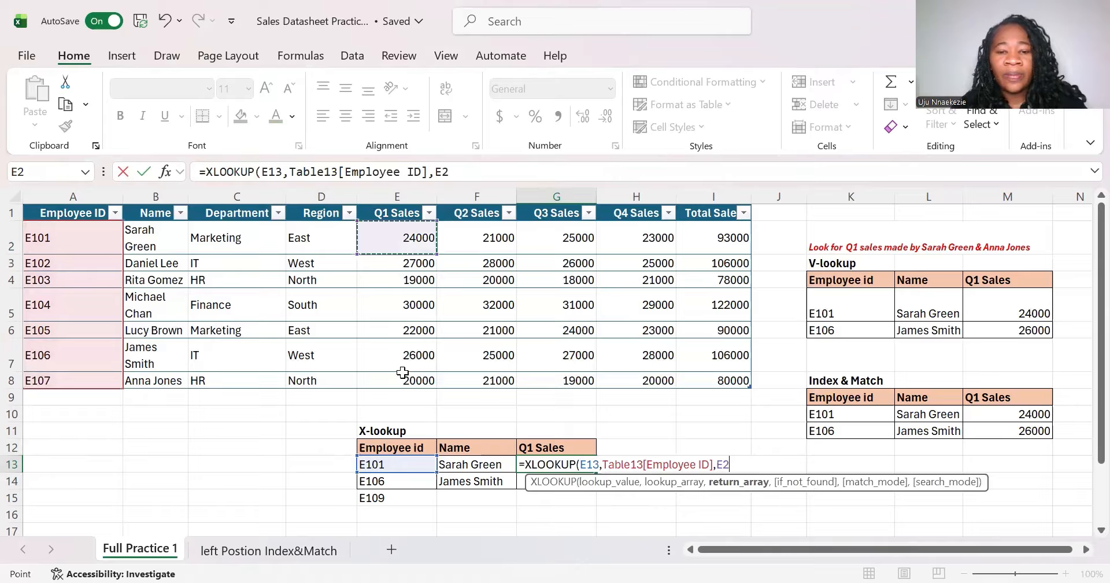
pyautogui.keyDown('shift'); pyautogui.click(403, 373); pyautogui.keyUp('shift')
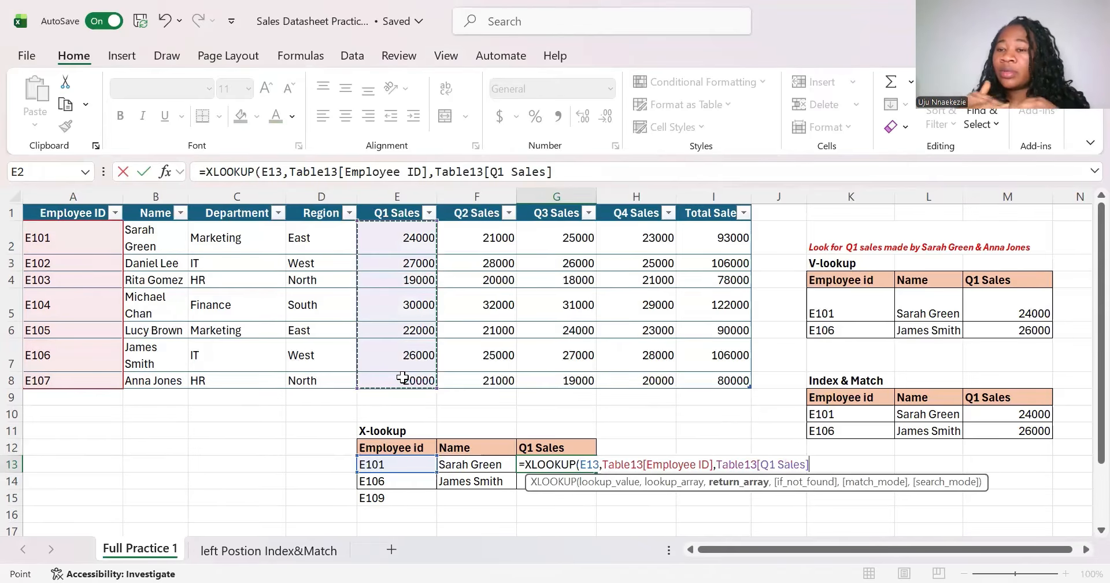
pyautogui.press('Return')
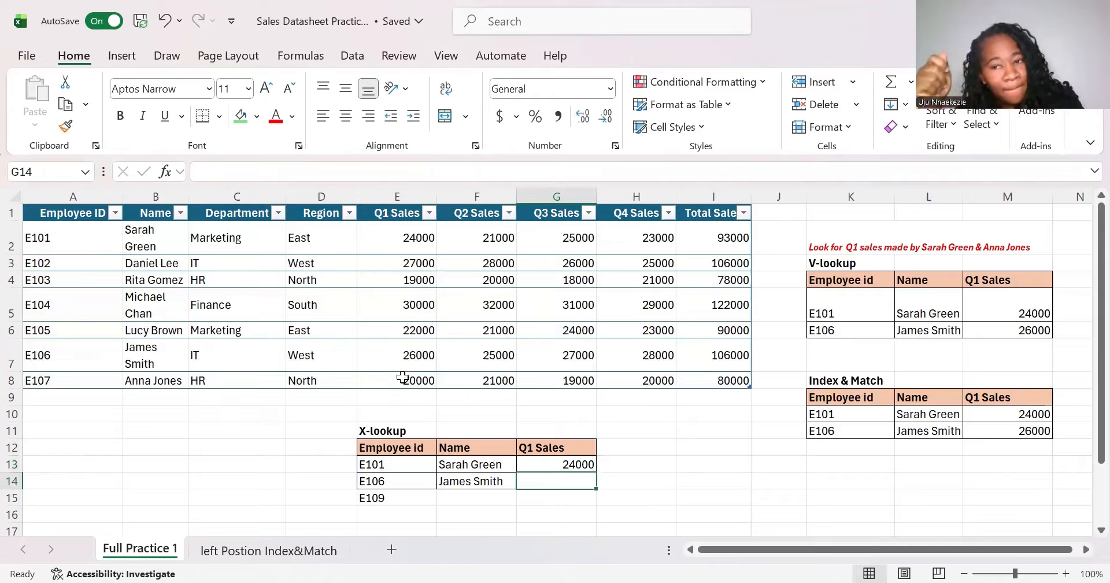
# Try to fill the G13 XLOOKUP formula down the Q1 Sales column to G15, and undo the fill
pyautogui.click(574, 462)
pyautogui.moveTo(574, 462); pyautogui.dragTo(596, 474)
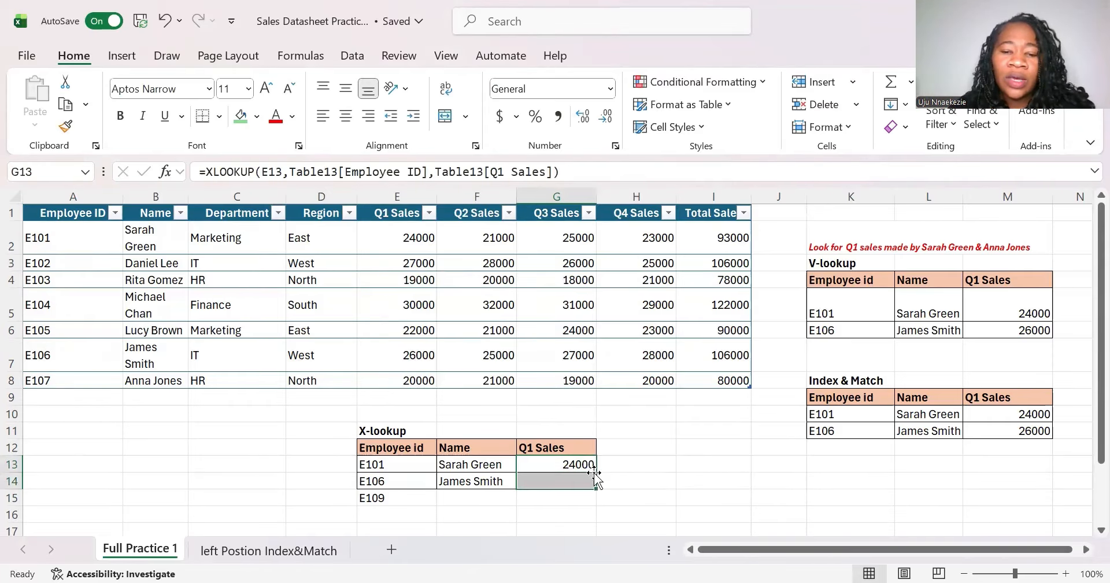
pyautogui.click(639, 467)
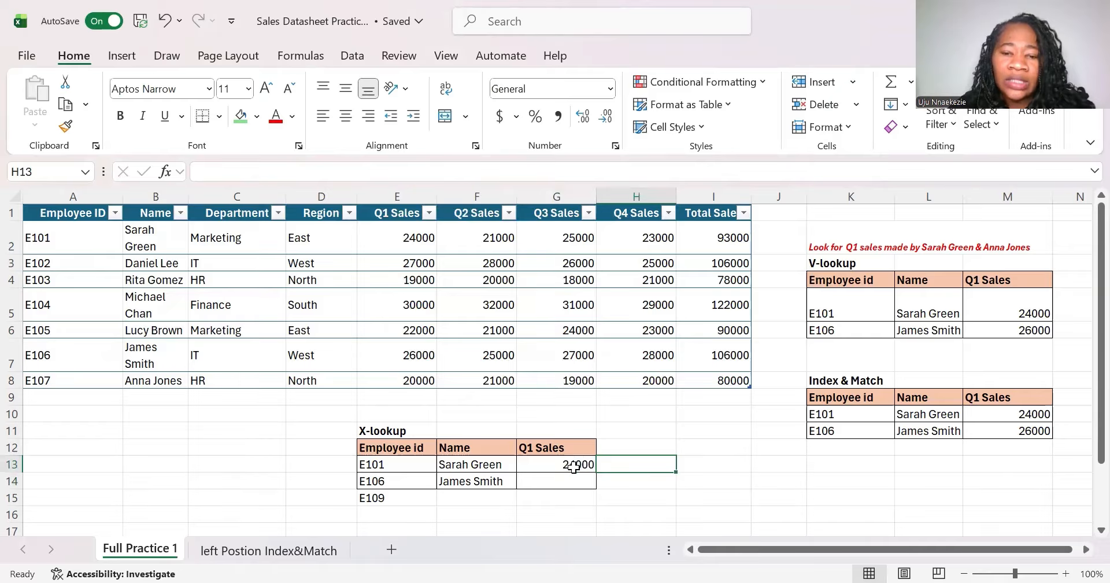
pyautogui.click(574, 466)
pyautogui.doubleClick(596, 471)
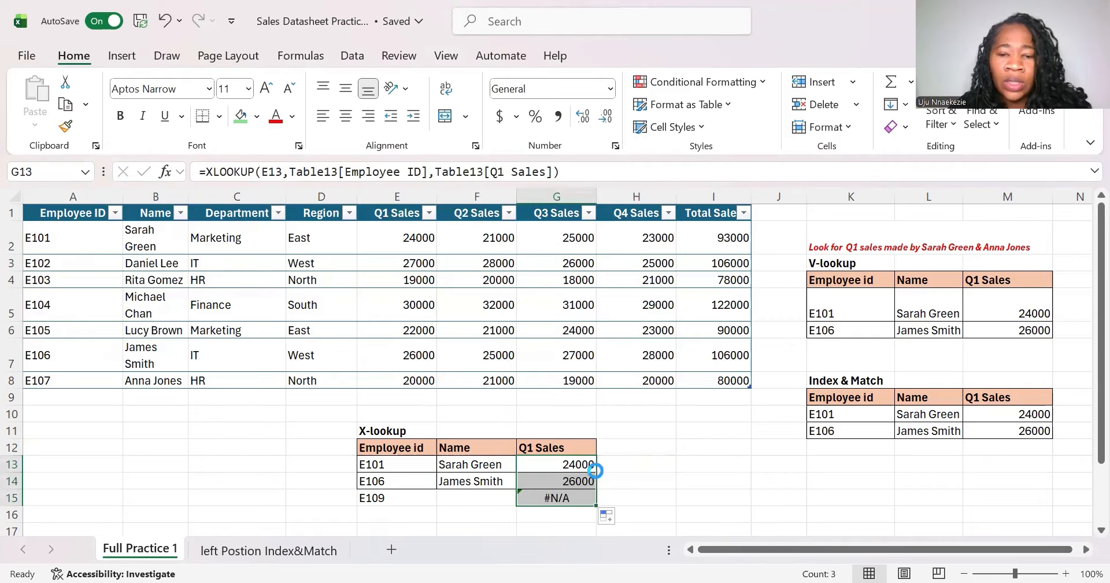
pyautogui.hotkey('ctrl', 'z')
# Fill the G13 XLOOKUP formula down to G14 only
pyautogui.moveTo(595, 470); pyautogui.dragTo(594, 485)
pyautogui.click(646, 474)
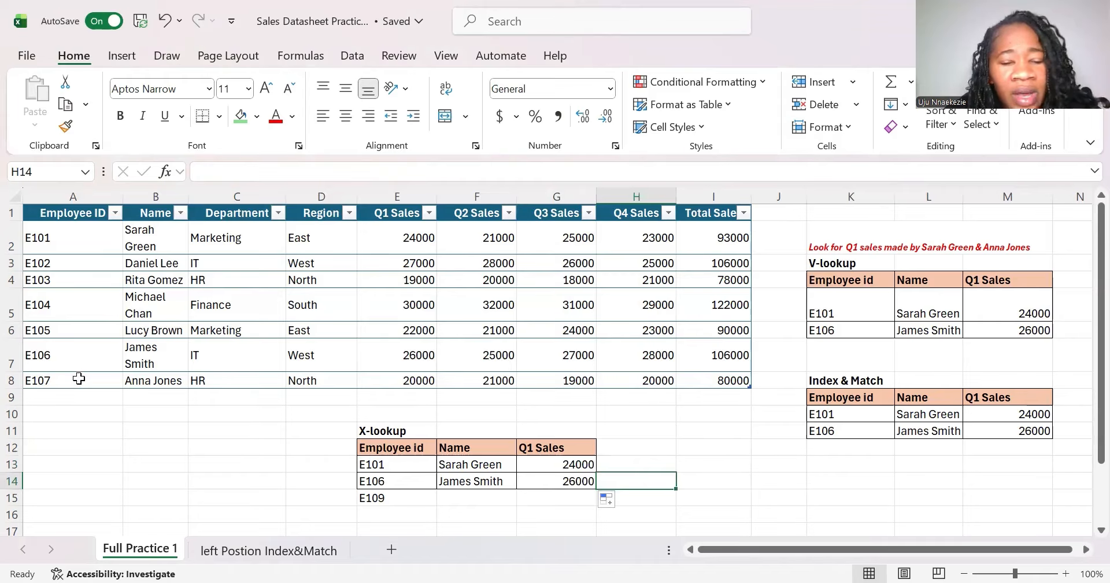
# Start an XLOOKUP formula in F15, the Name cell for E109, with E15 as the lookup value
pyautogui.click(472, 499)
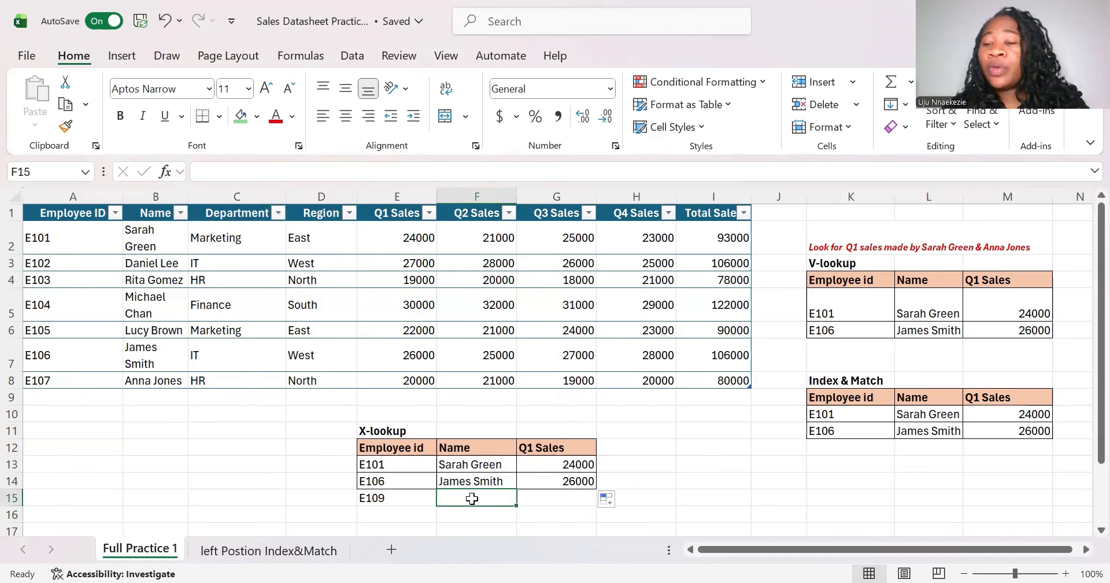
pyautogui.write('=')
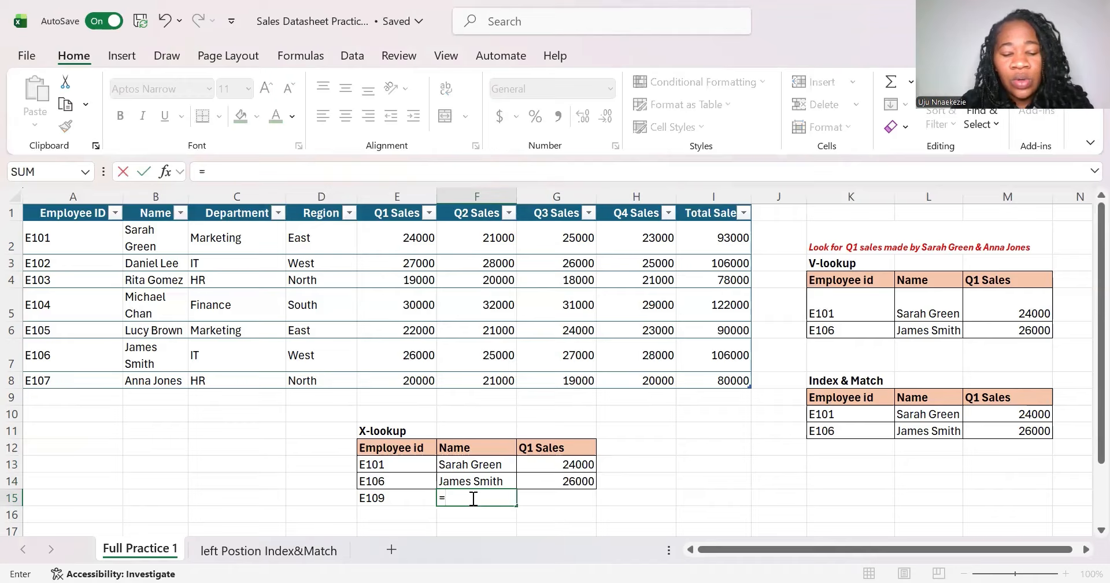
pyautogui.write('XLOO')
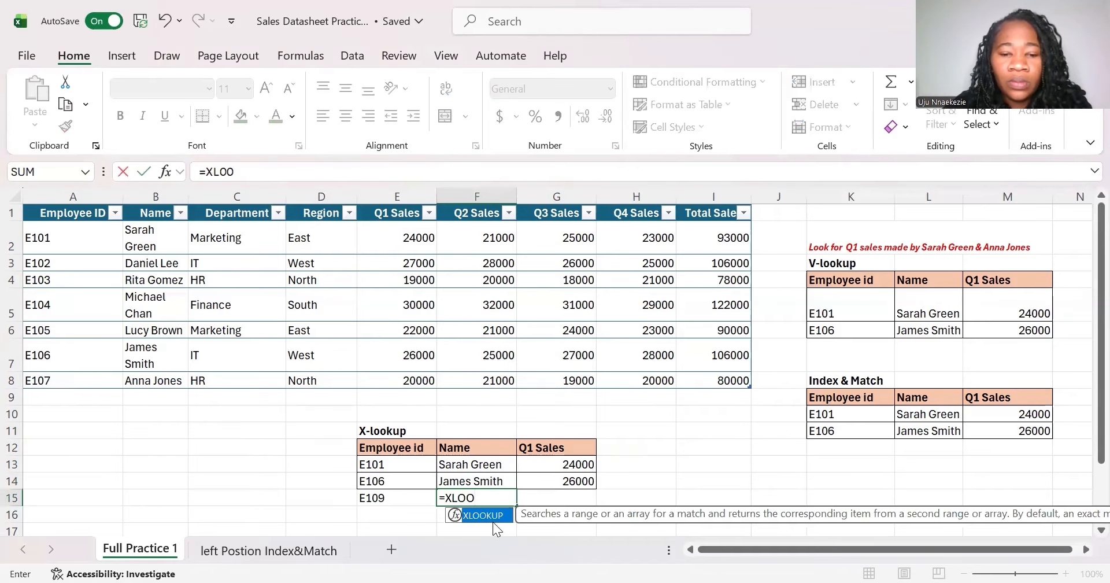
pyautogui.doubleClick(493, 517)
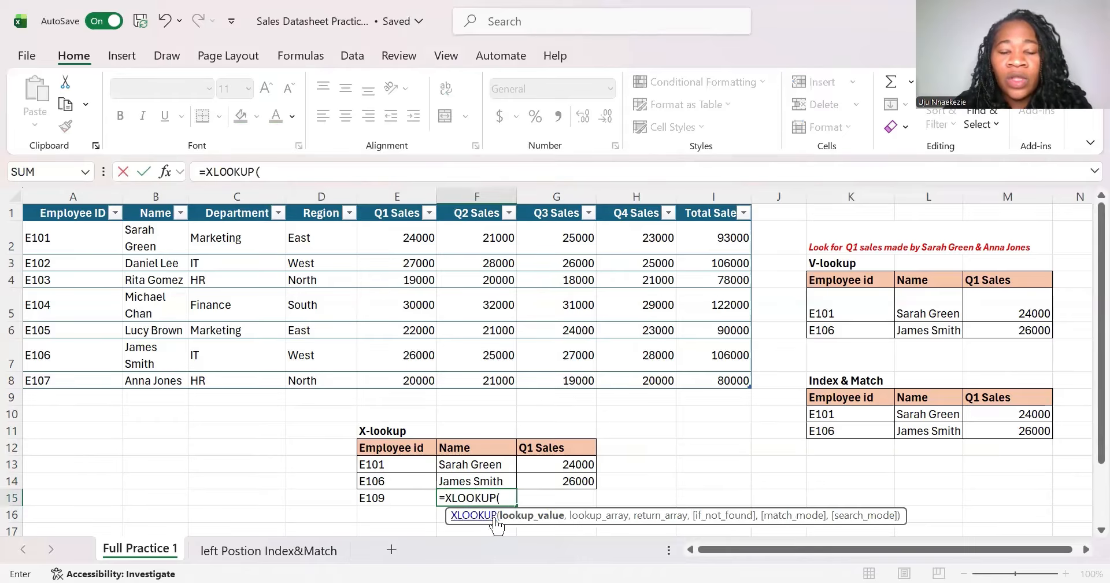
pyautogui.click(380, 500)
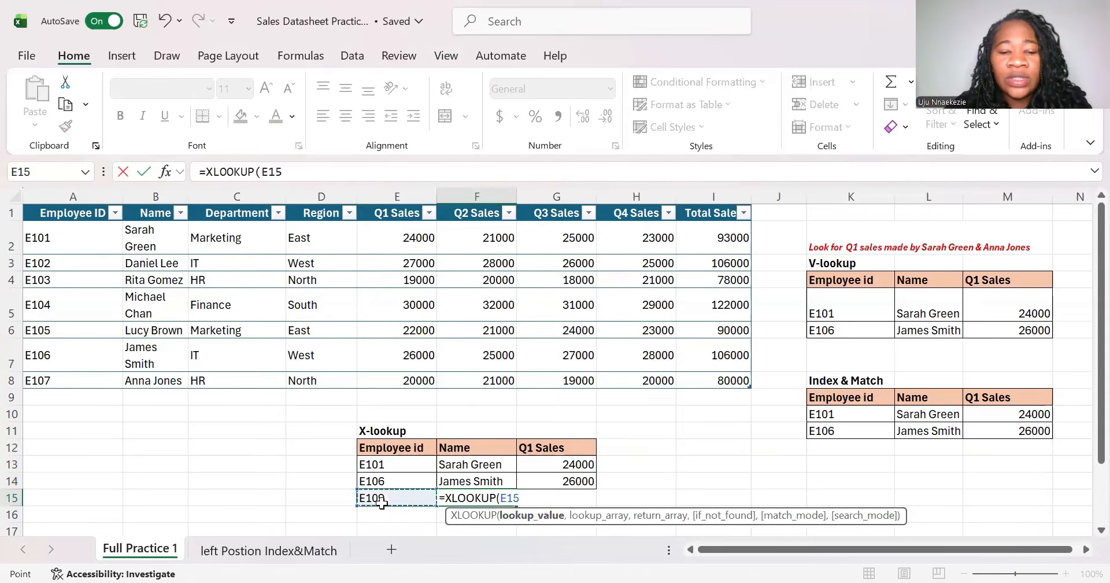
pyautogui.write(',')
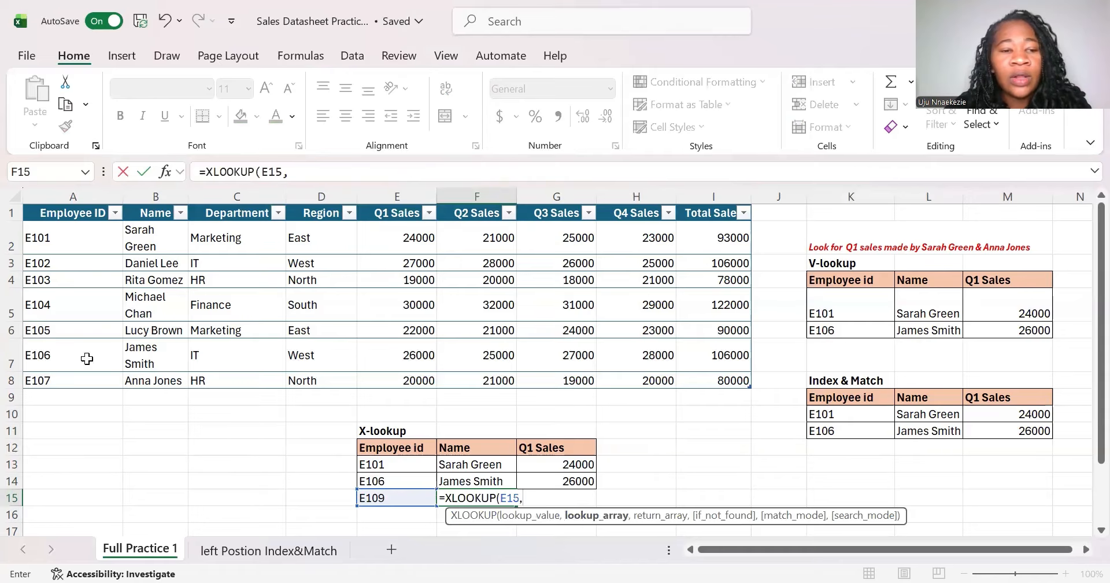
# Complete the F15 XLOOKUP with Table13[Employee ID] as lookup array, Table13[Name] as return array and "" as the if_not_found text
pyautogui.moveTo(72, 235); pyautogui.dragTo(78, 373)
pyautogui.write(',')
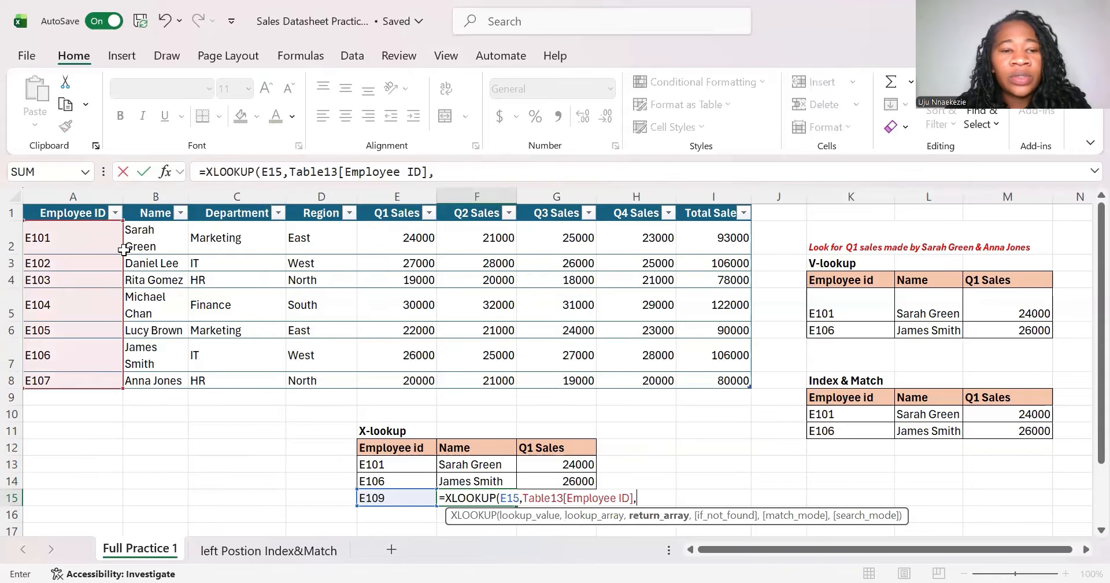
pyautogui.click(150, 233)
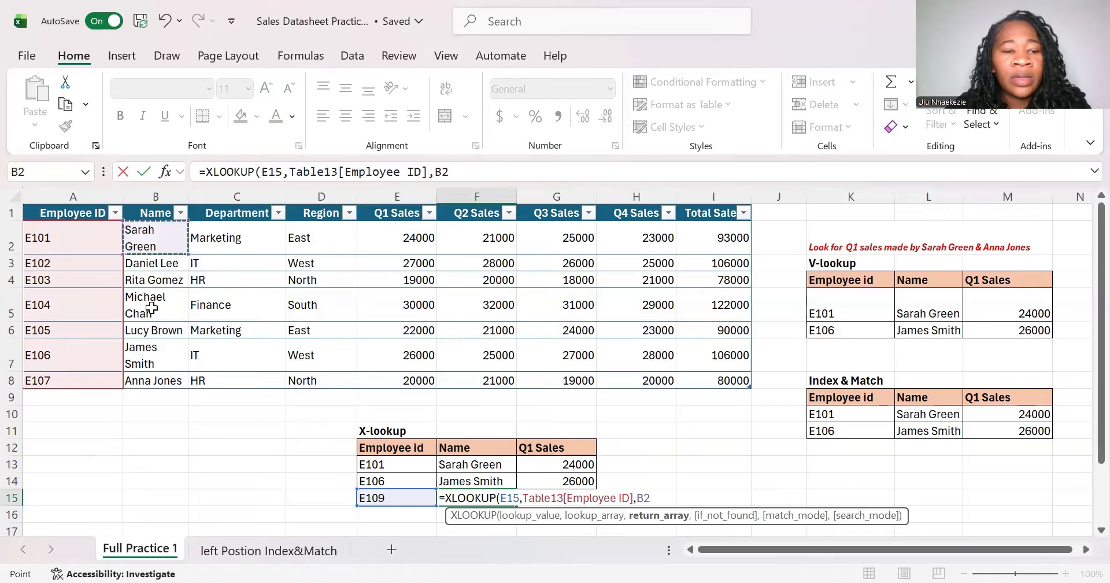
pyautogui.keyDown('shift'); pyautogui.click(143, 381); pyautogui.keyUp('shift')
pyautogui.write(',""')
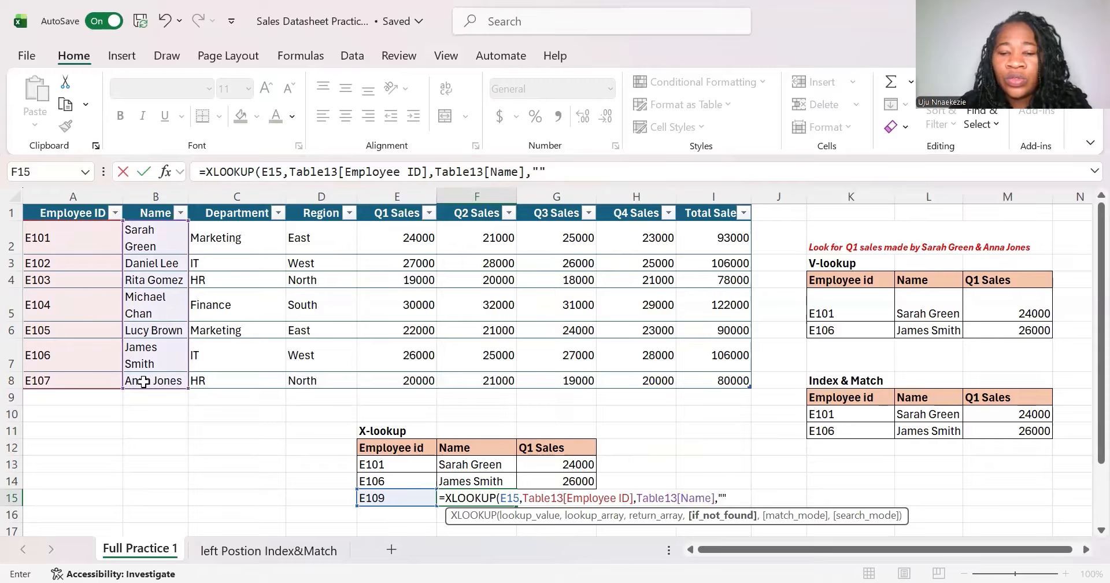
pyautogui.press('Left')
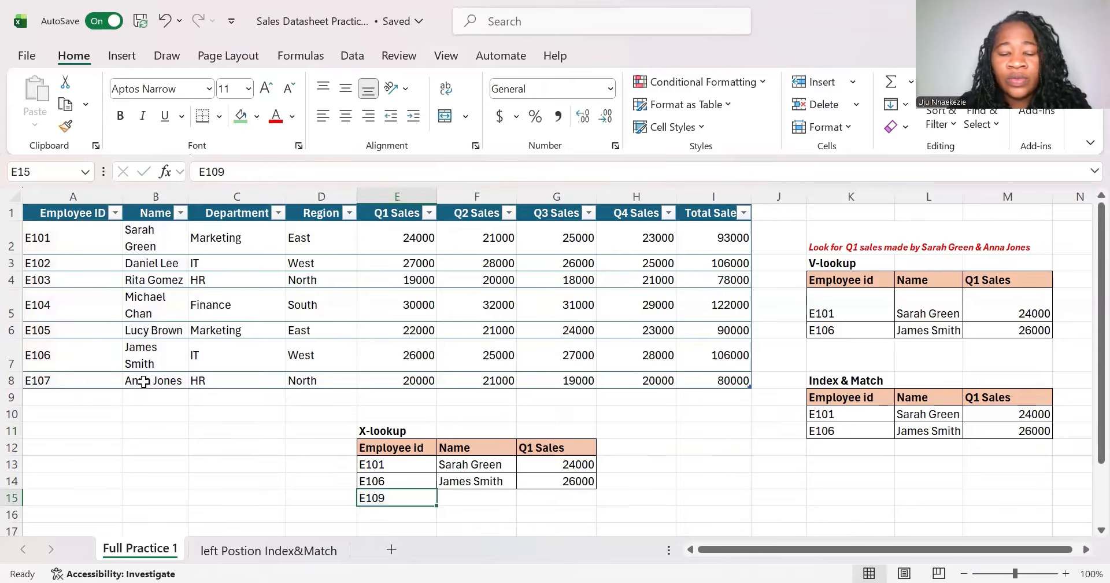
# Reopen the F15 XLOOKUP formula for editing between the empty quotes of its if_not_found argument
pyautogui.click(459, 498)
pyautogui.doubleClick(459, 498)
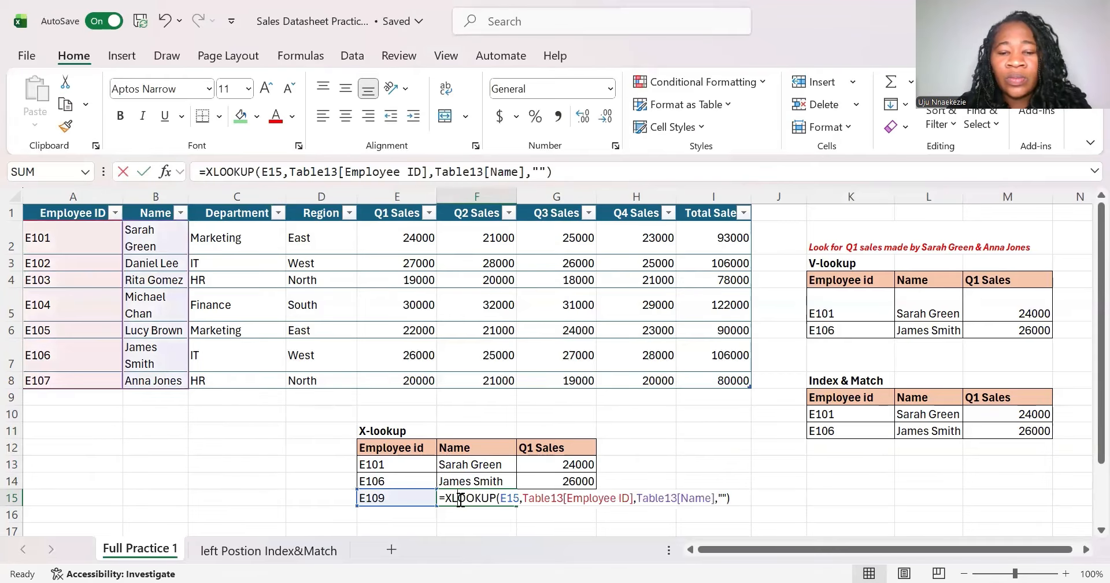
pyautogui.click(722, 498)
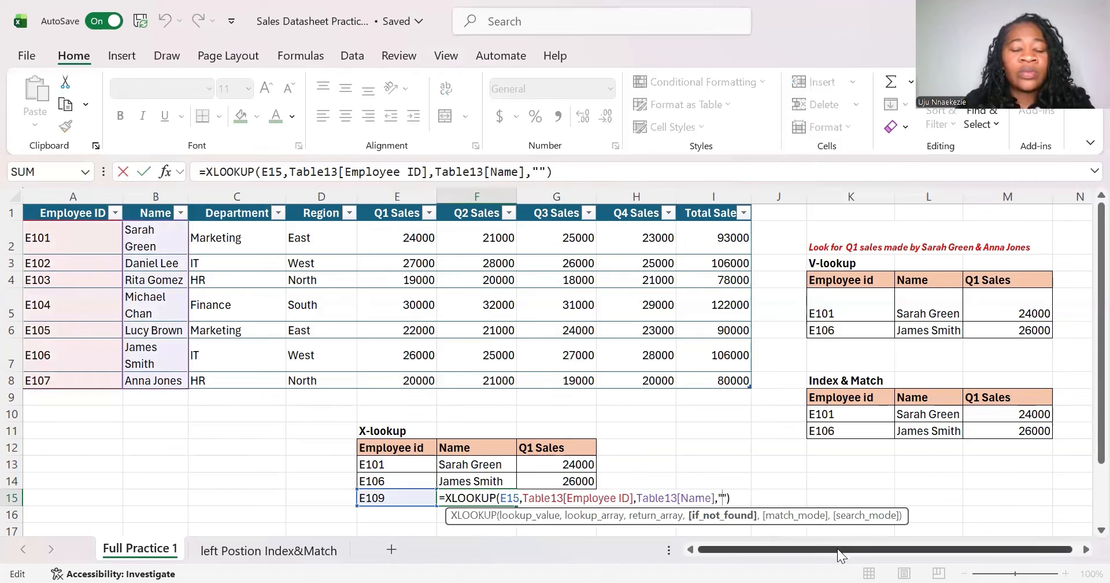
pyautogui.write('iN')
pyautogui.write('VALI')
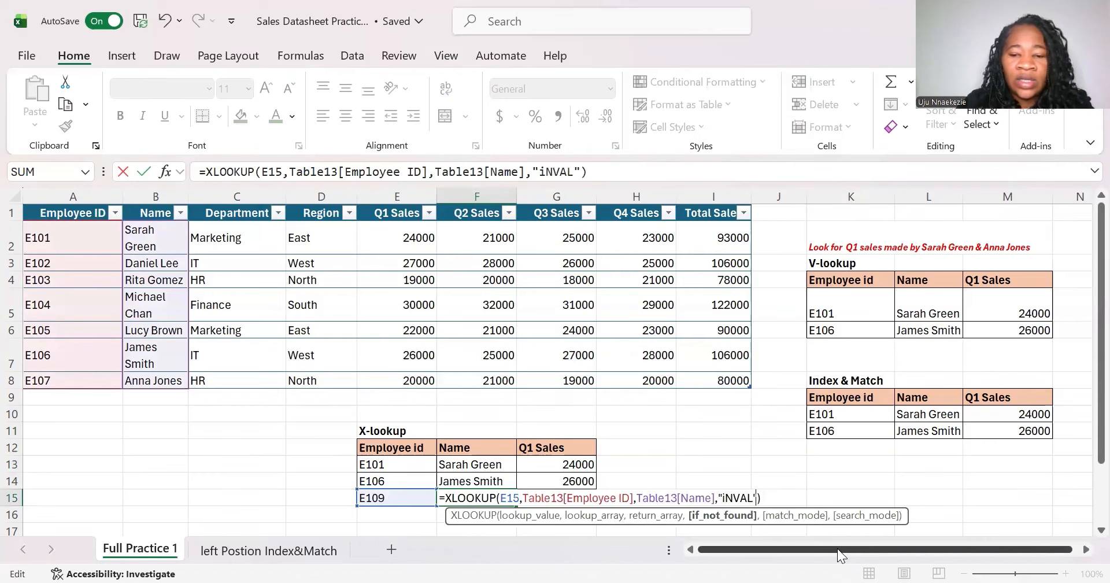
pyautogui.press('BackSpace')
pyautogui.press('BackSpace')
pyautogui.press('BackSpace')
pyautogui.press('BackSpace')
pyautogui.press('BackSpace')
pyautogui.press('BackSpace')
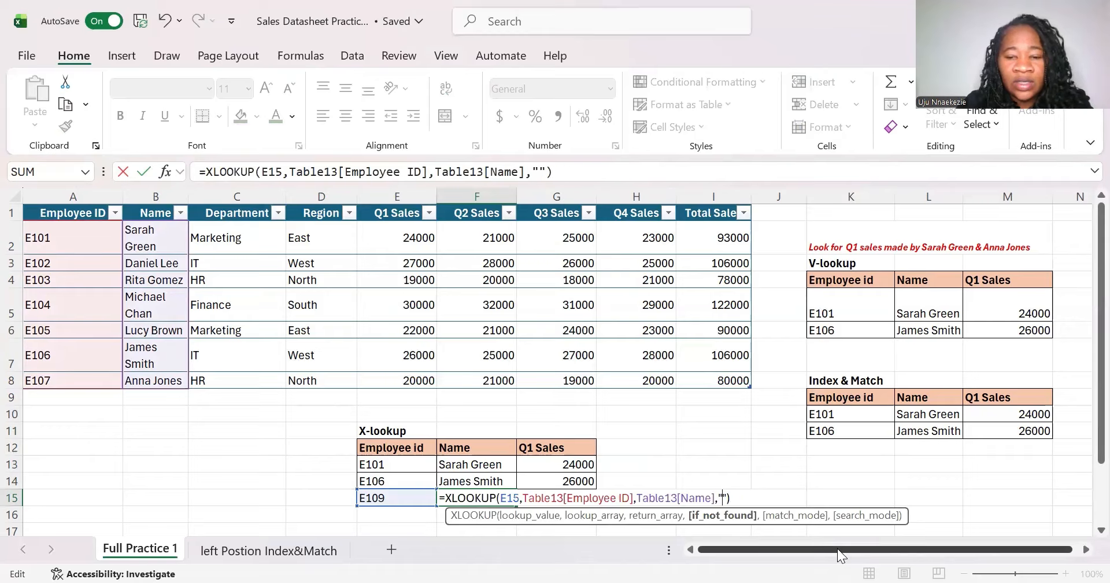
# Set the if_not_found text of the F15 XLOOKUP to "Invalid Id", commit the formula and select F15
pyautogui.write('Invalid')
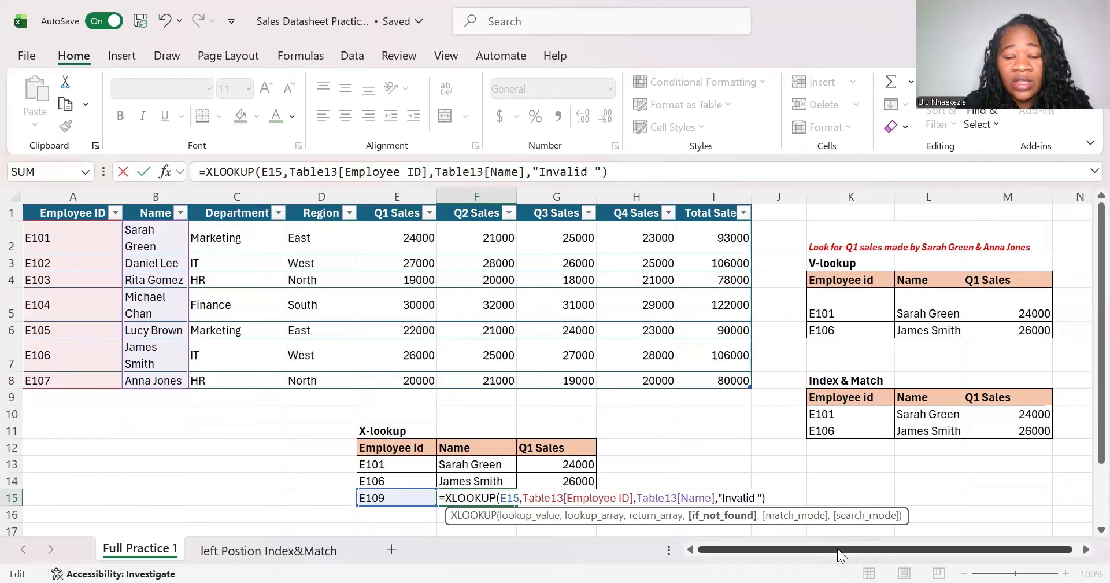
pyautogui.write('Id')
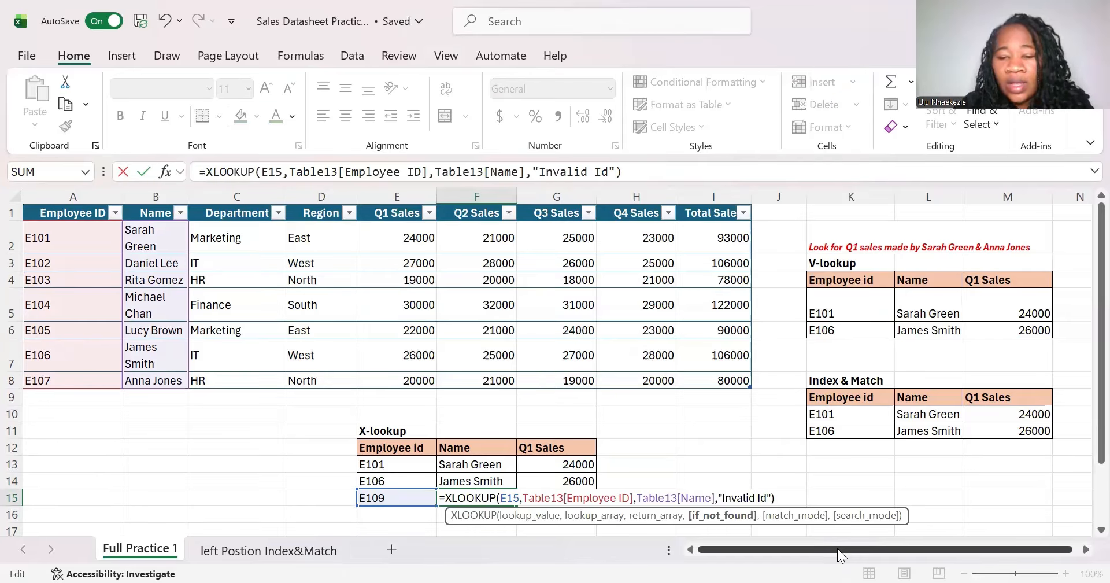
pyautogui.press('Return')
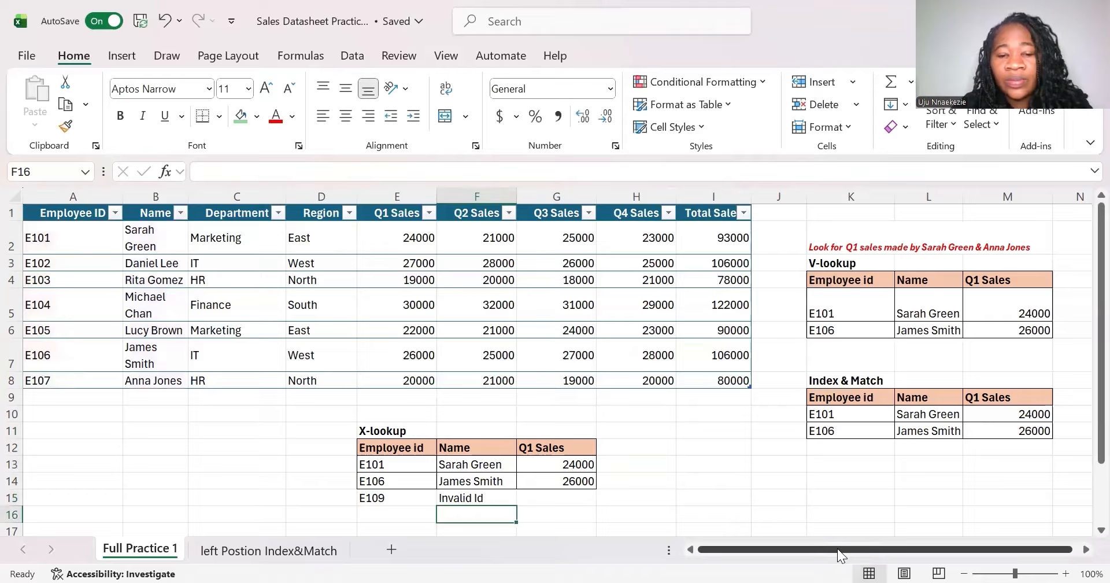
pyautogui.click(489, 497)
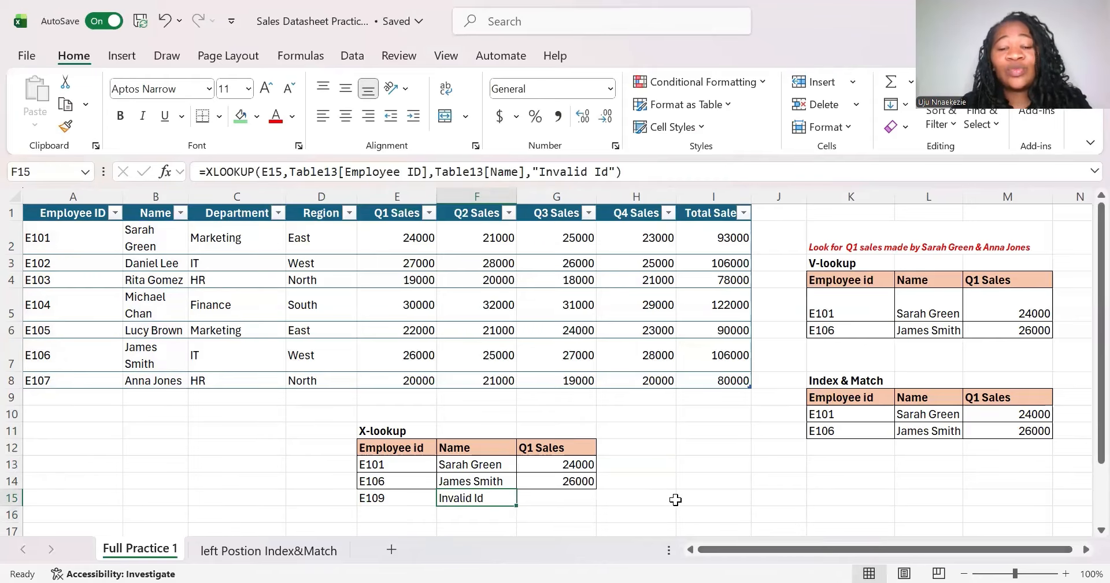